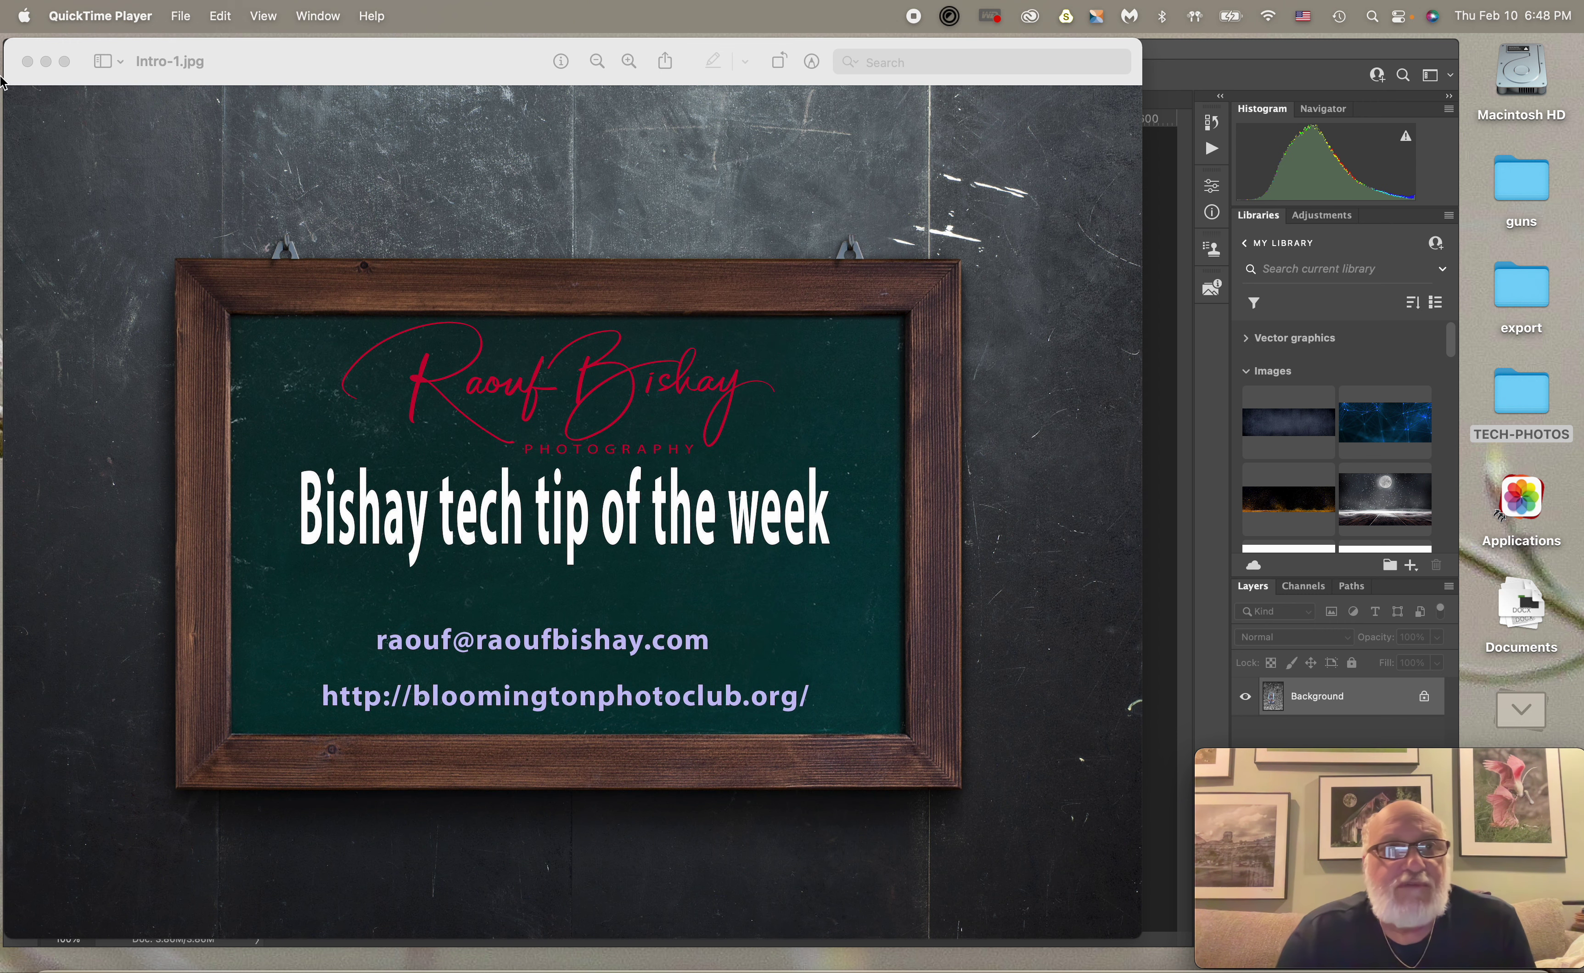
- Select the squirrel with the Object Selection tool and copy it into the canyon image AdobeStock_306756781.jpeg with the Move tool
{"action": "left_click", "coordinate": [27, 62]}
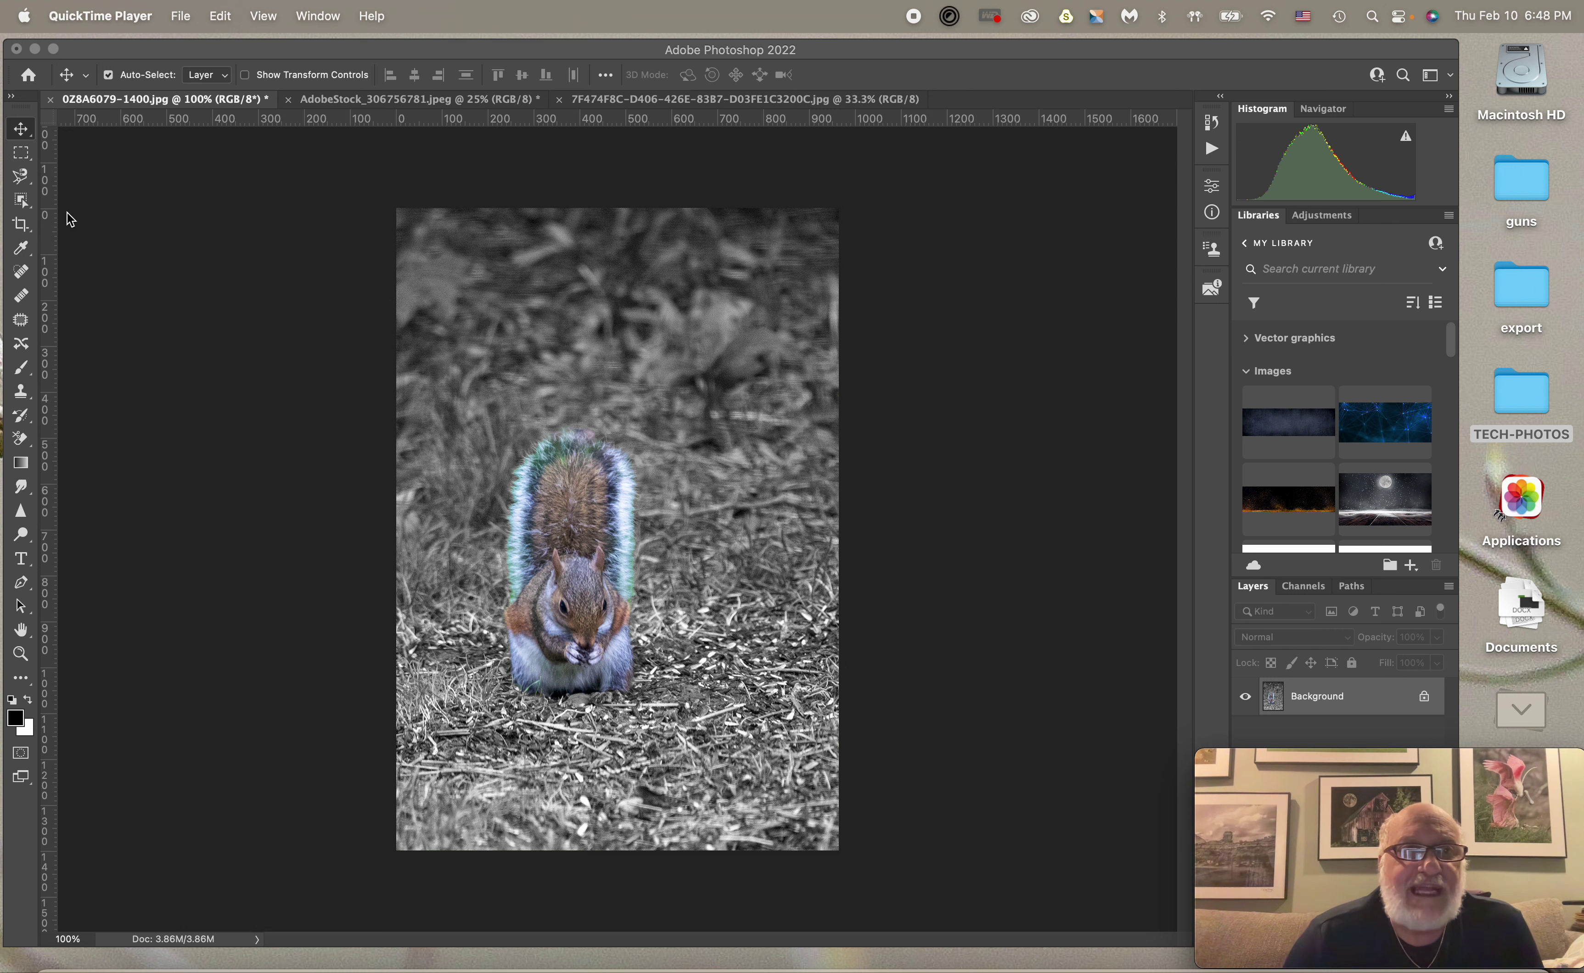
{"action": "left_click", "coordinate": [21, 202]}
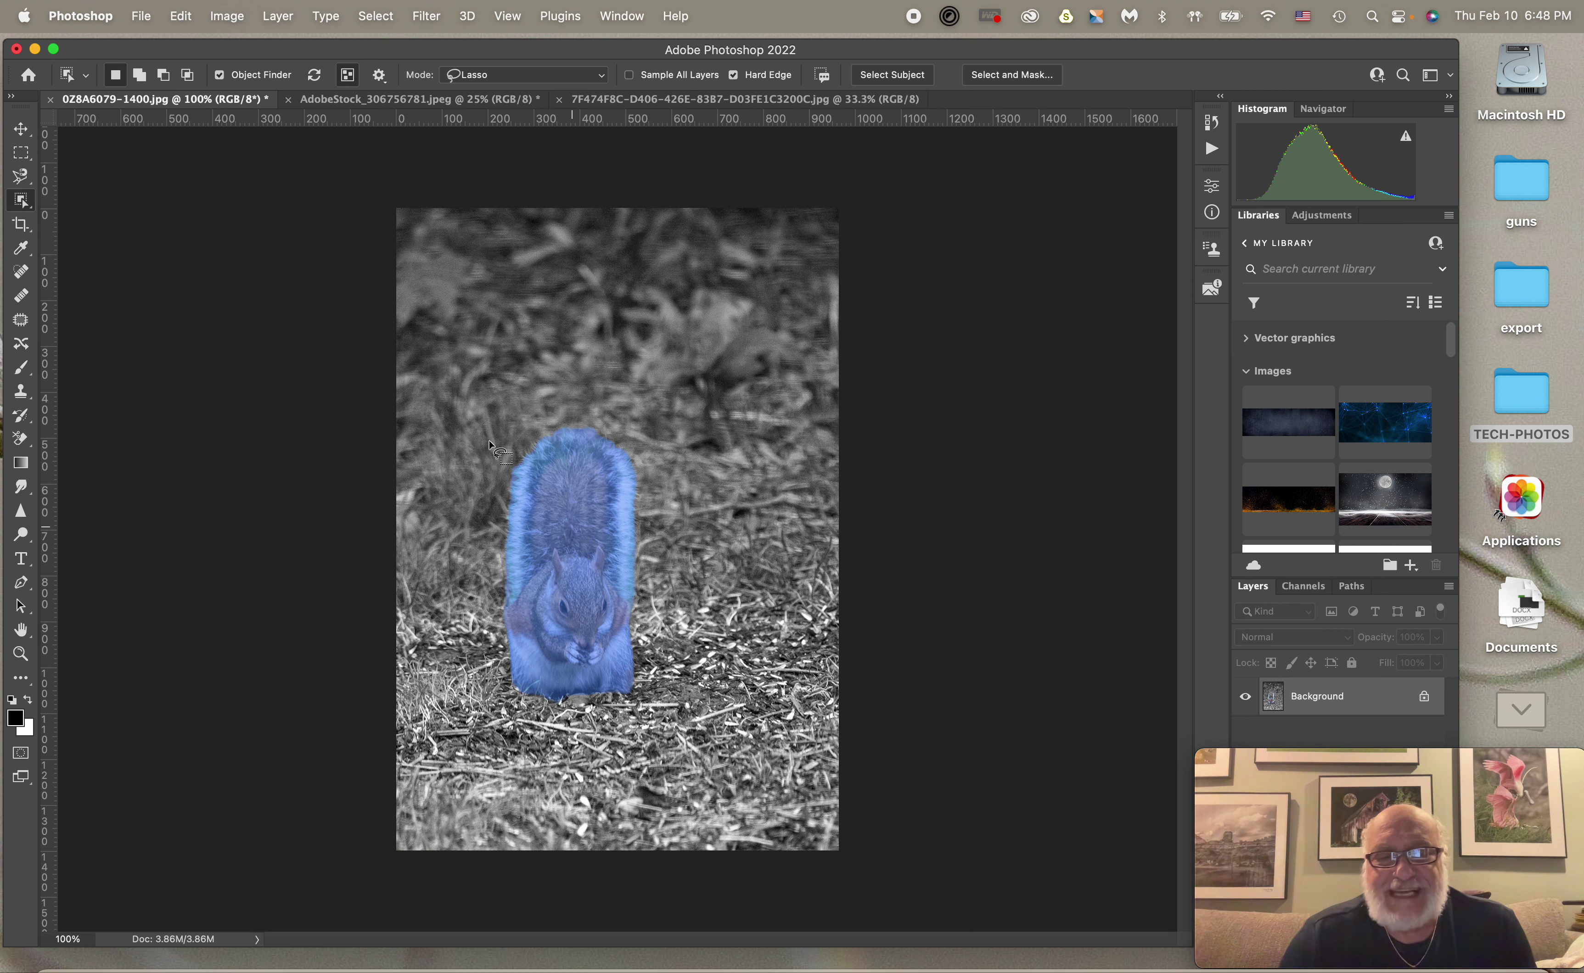
{"action": "left_click", "coordinate": [567, 484]}
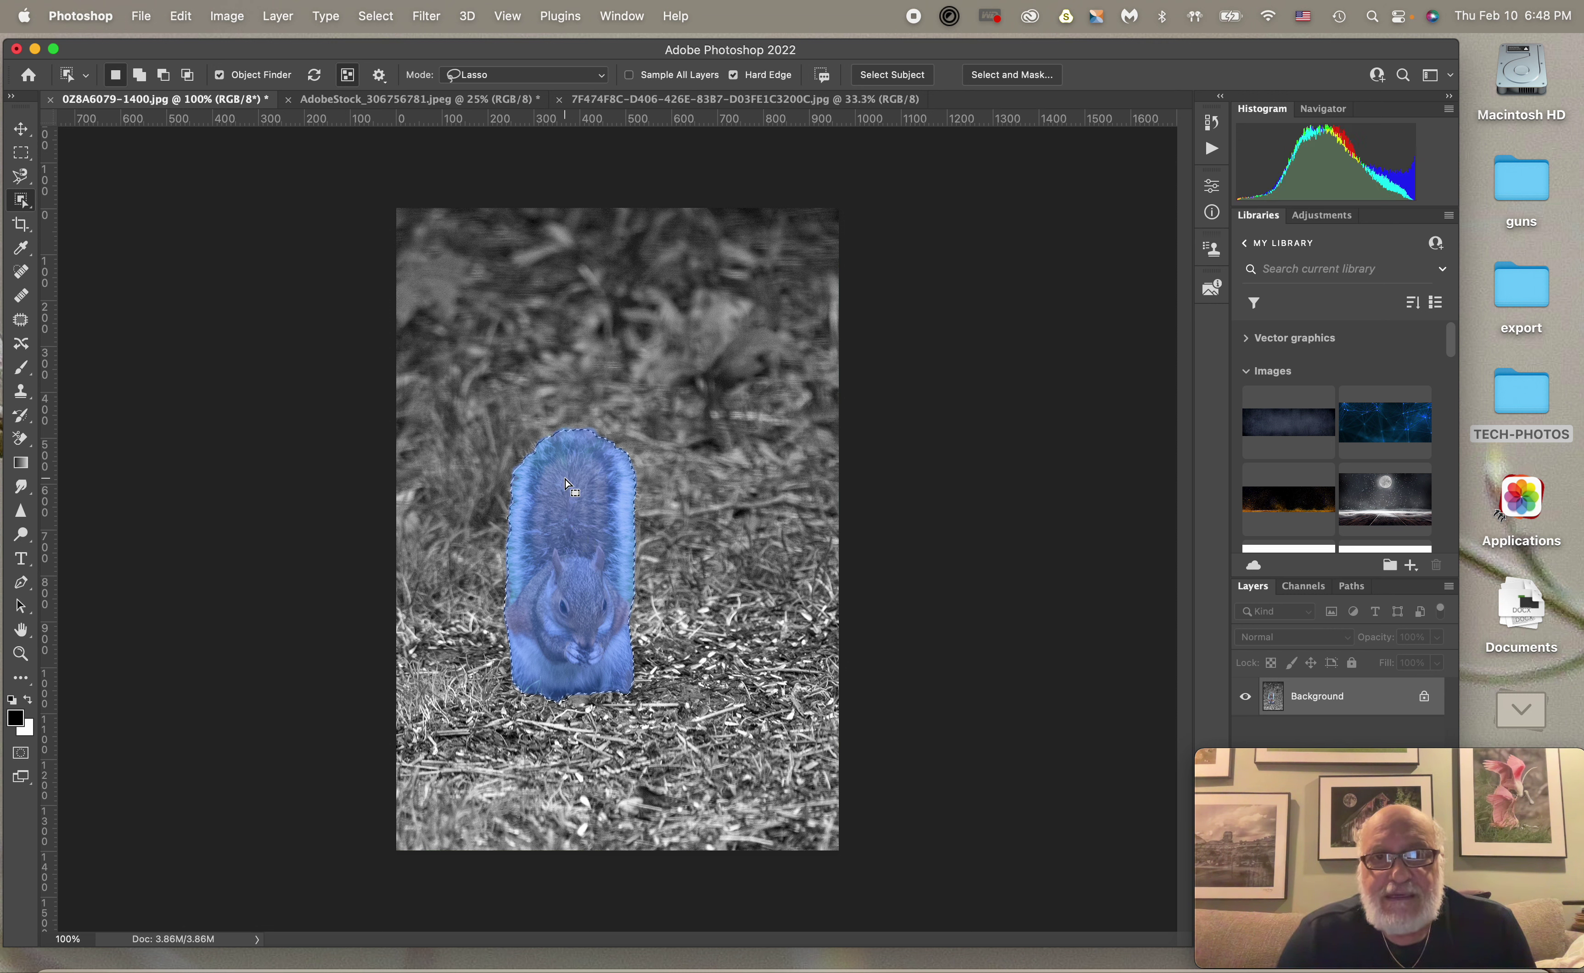
{"action": "left_click", "coordinate": [23, 133]}
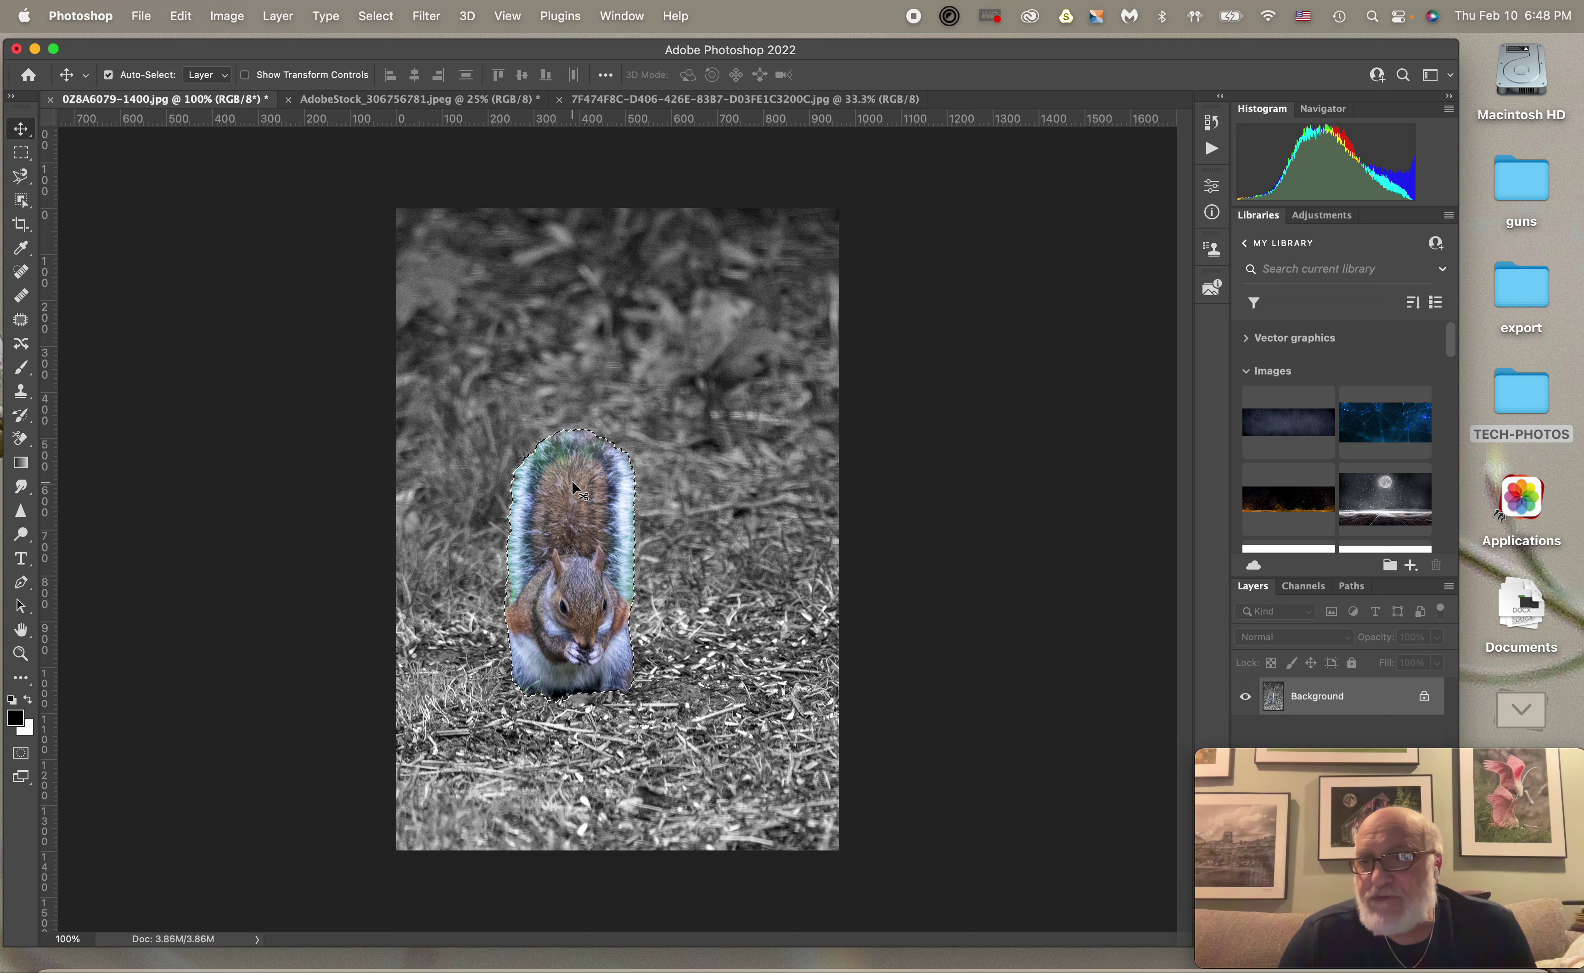
{"action": "left_click_drag", "start_coordinate": [573, 488], "coordinate": [427, 608]}
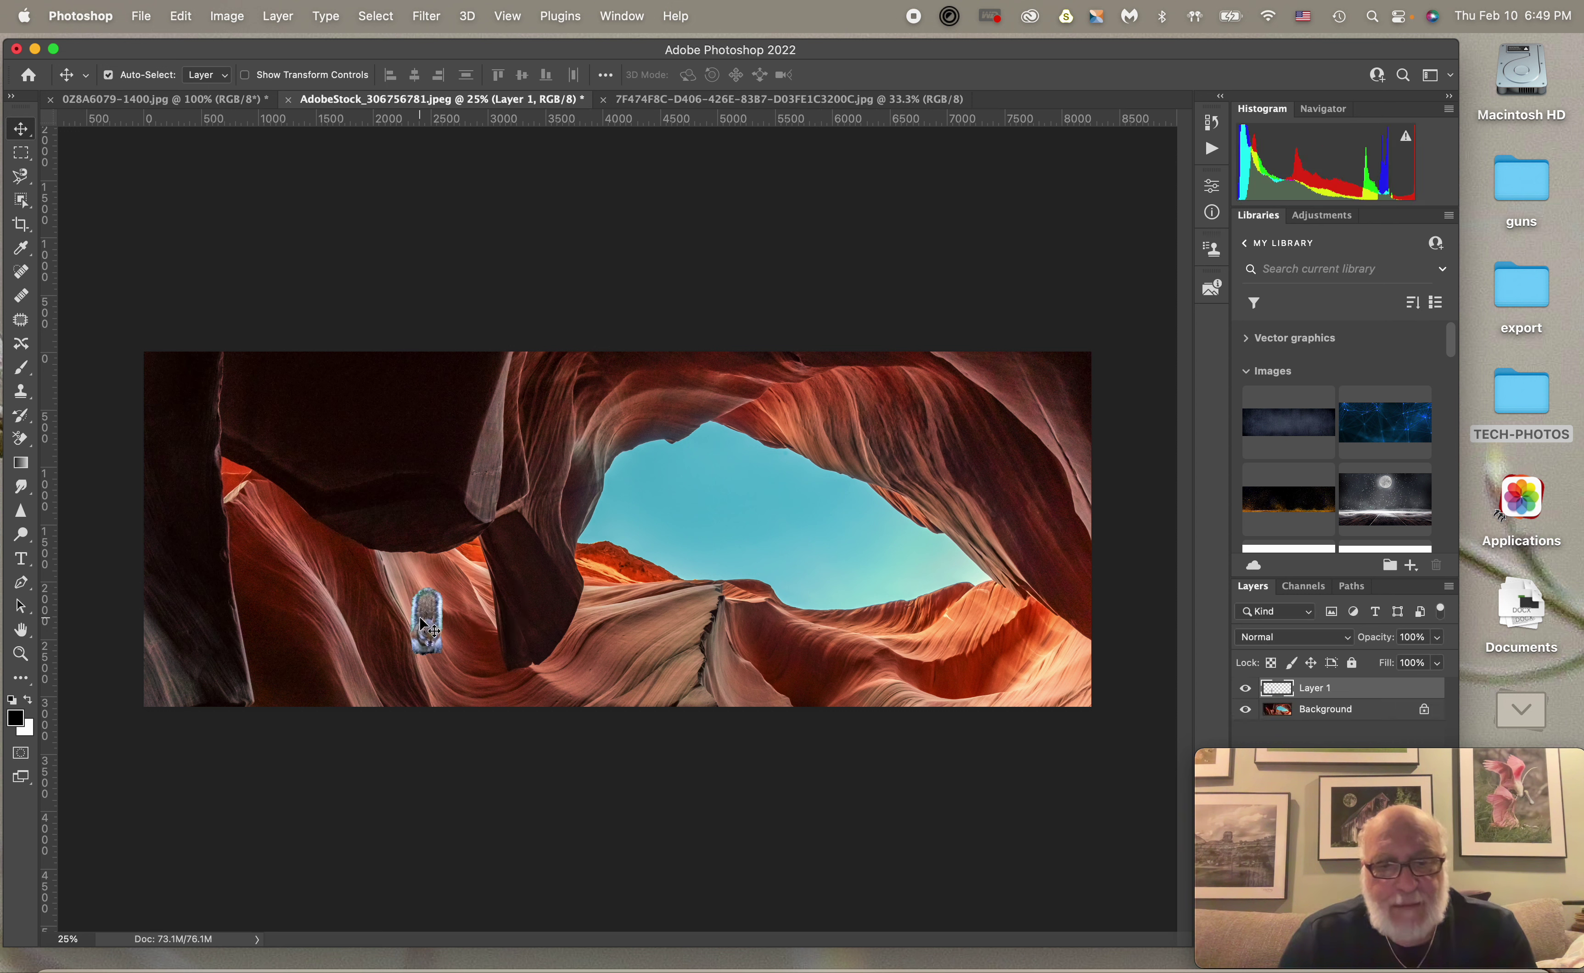
- Enlarge the squirrel layer with Free Transform to about 302% width and 274% height, standing at the canyon's lower edge
{"action": "key", "text": "super+t"}
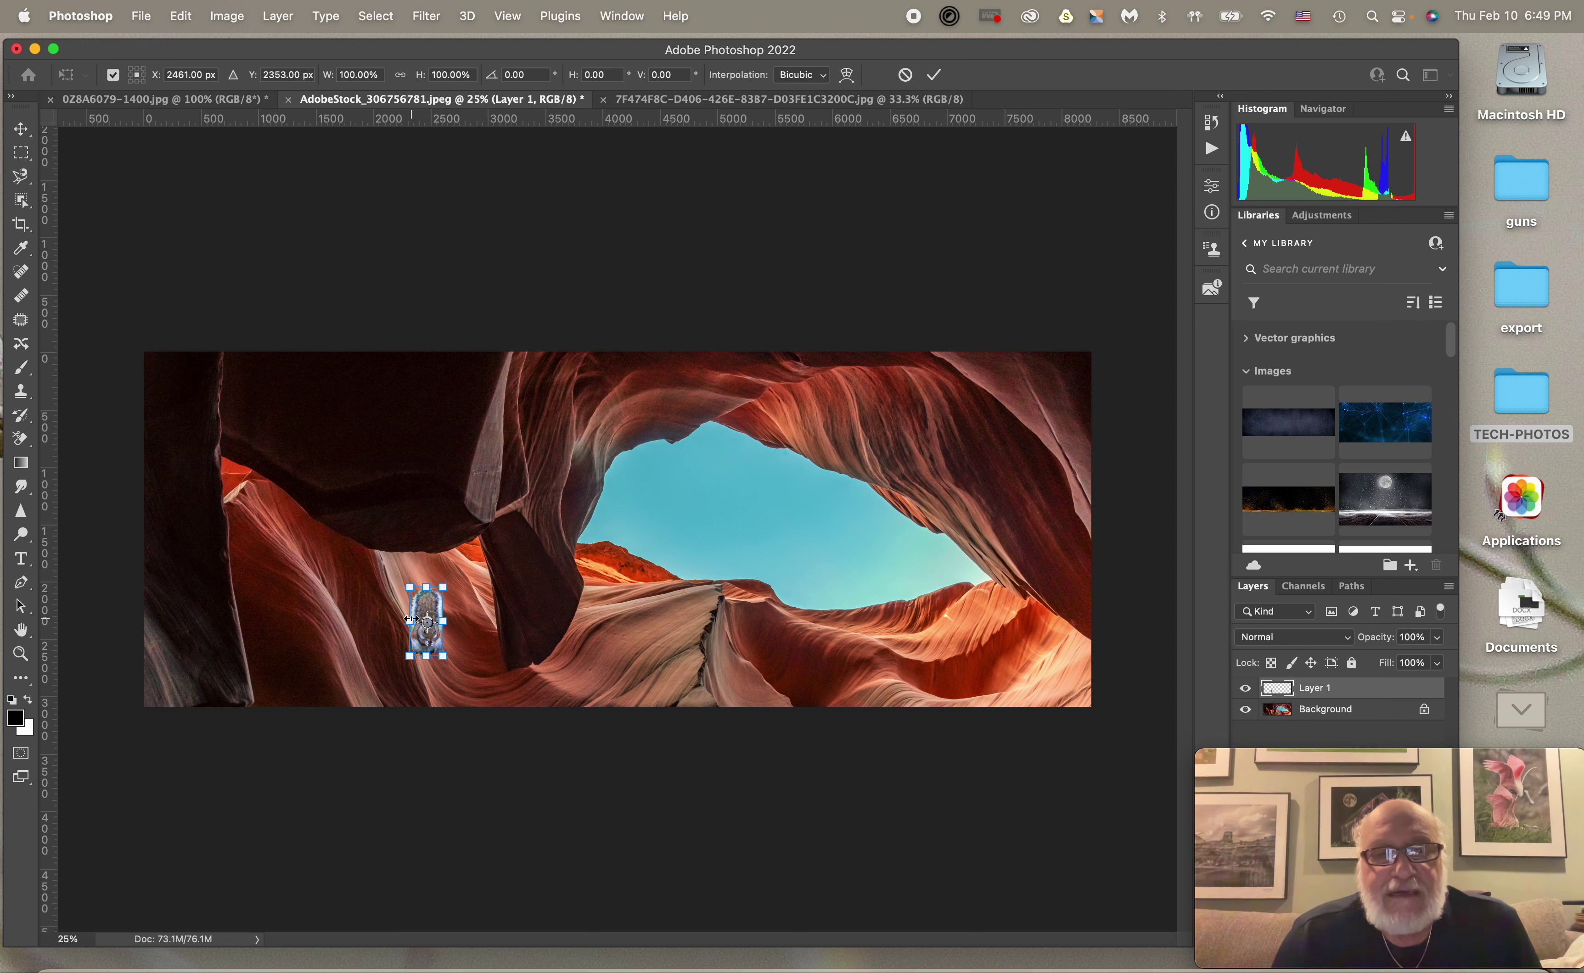
{"action": "left_click", "coordinate": [442, 590]}
{"action": "left_click_drag", "start_coordinate": [443, 588], "coordinate": [467, 518]}
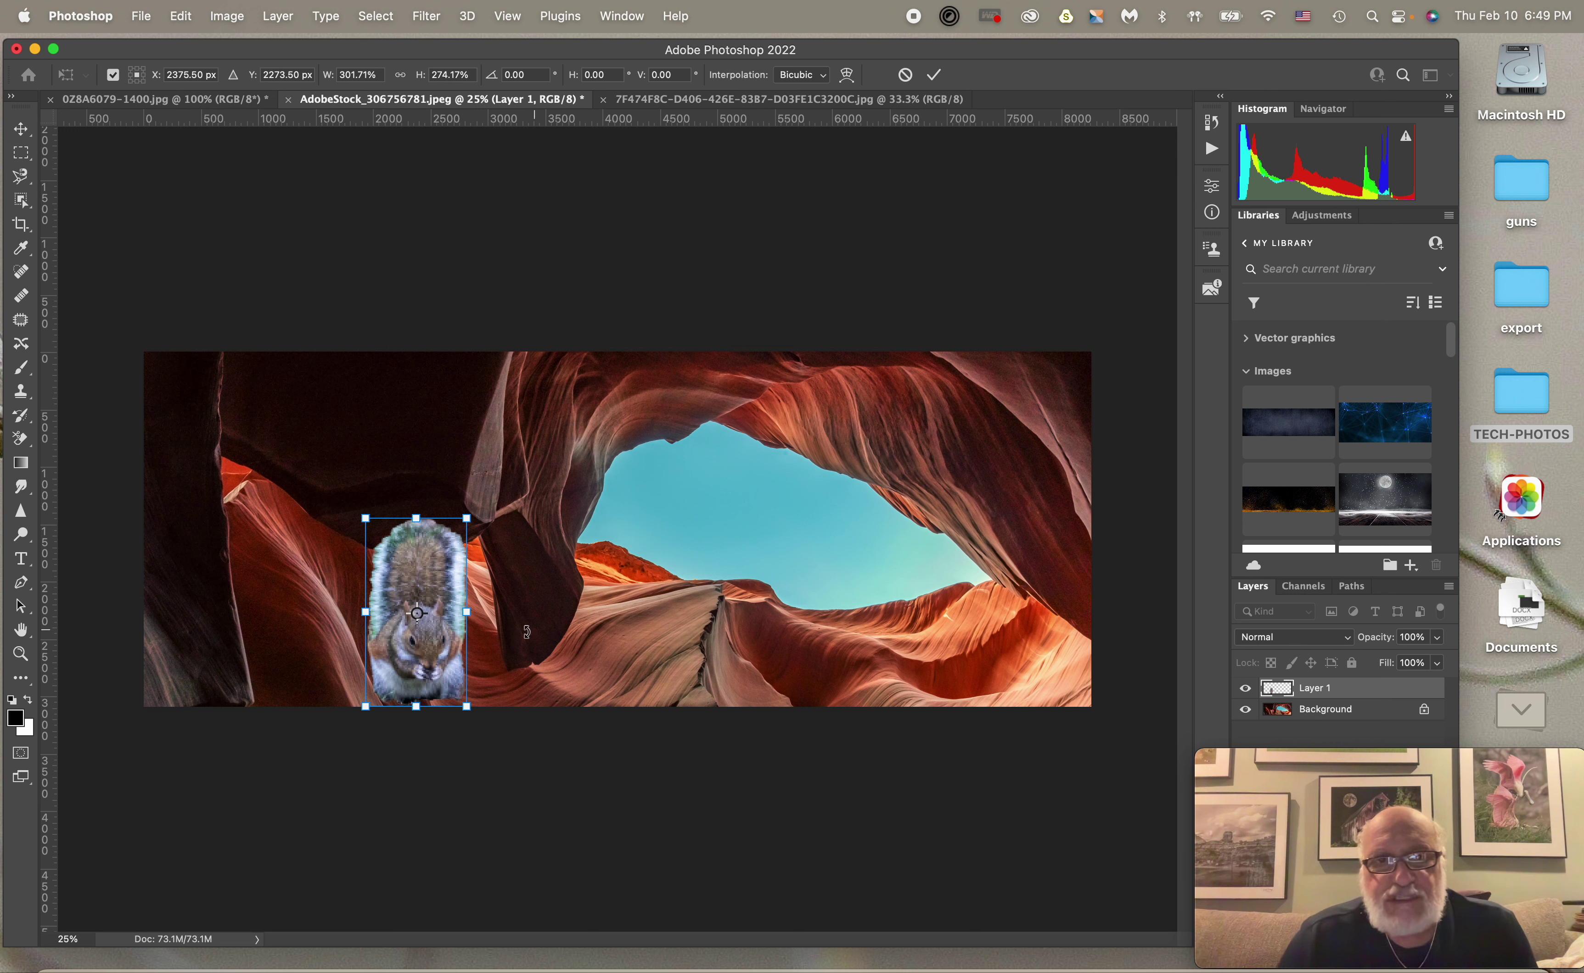
{"action": "key", "text": "Return"}
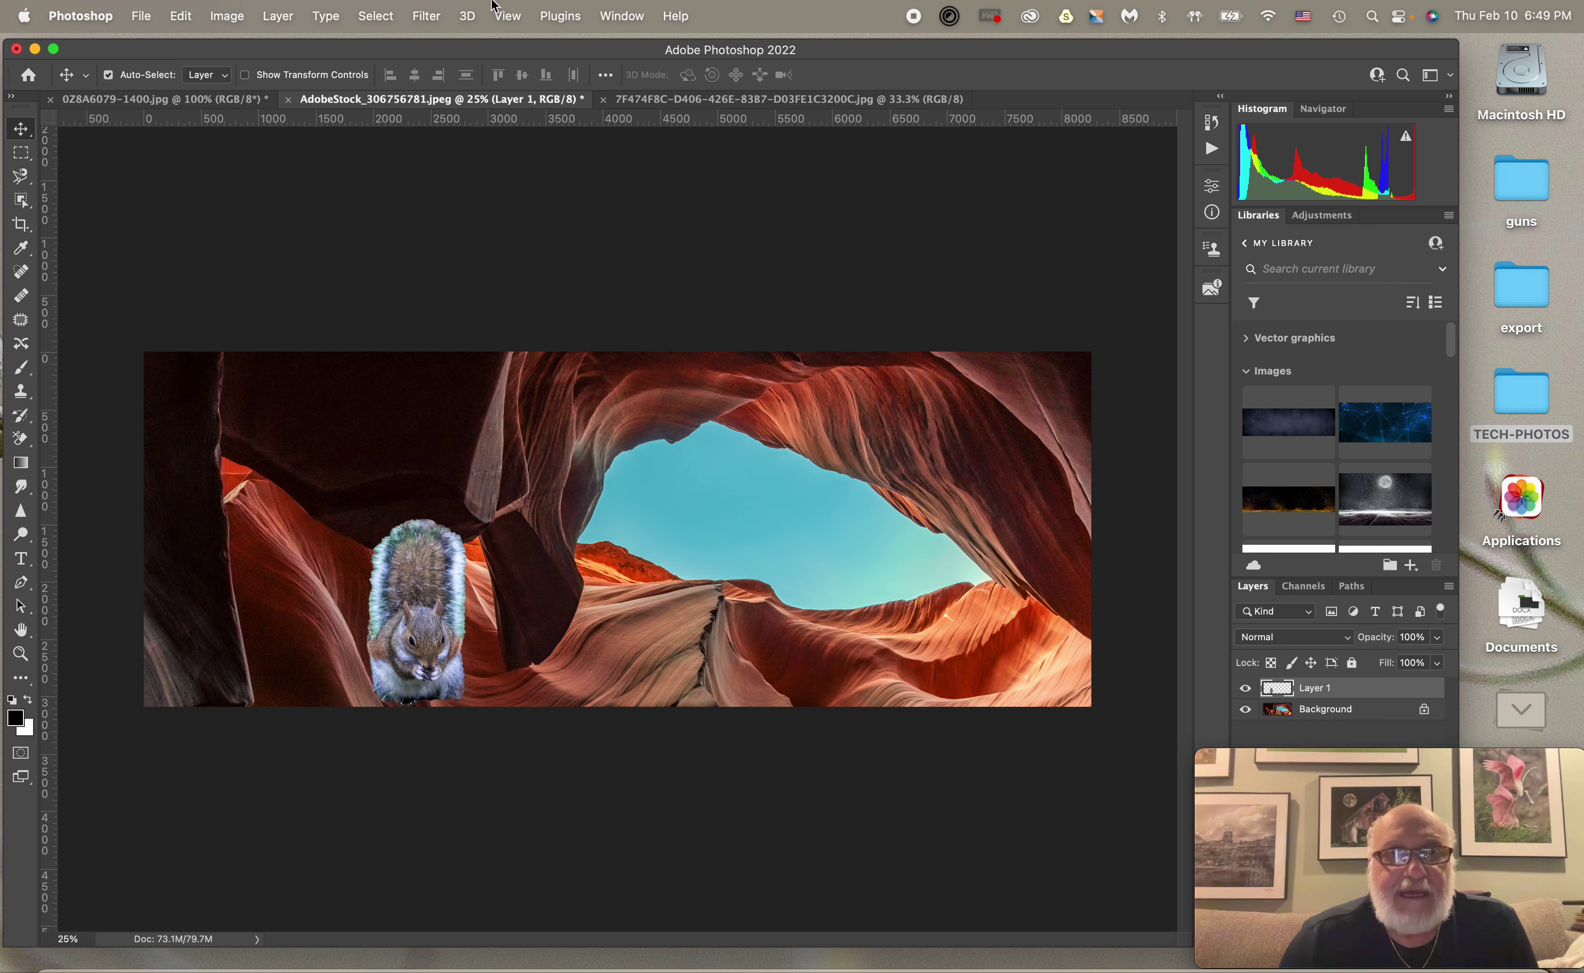
- Enable the Harmonization neural filter on the squirrel layer with the Background layer as its reference image
{"action": "left_click", "coordinate": [434, 19]}
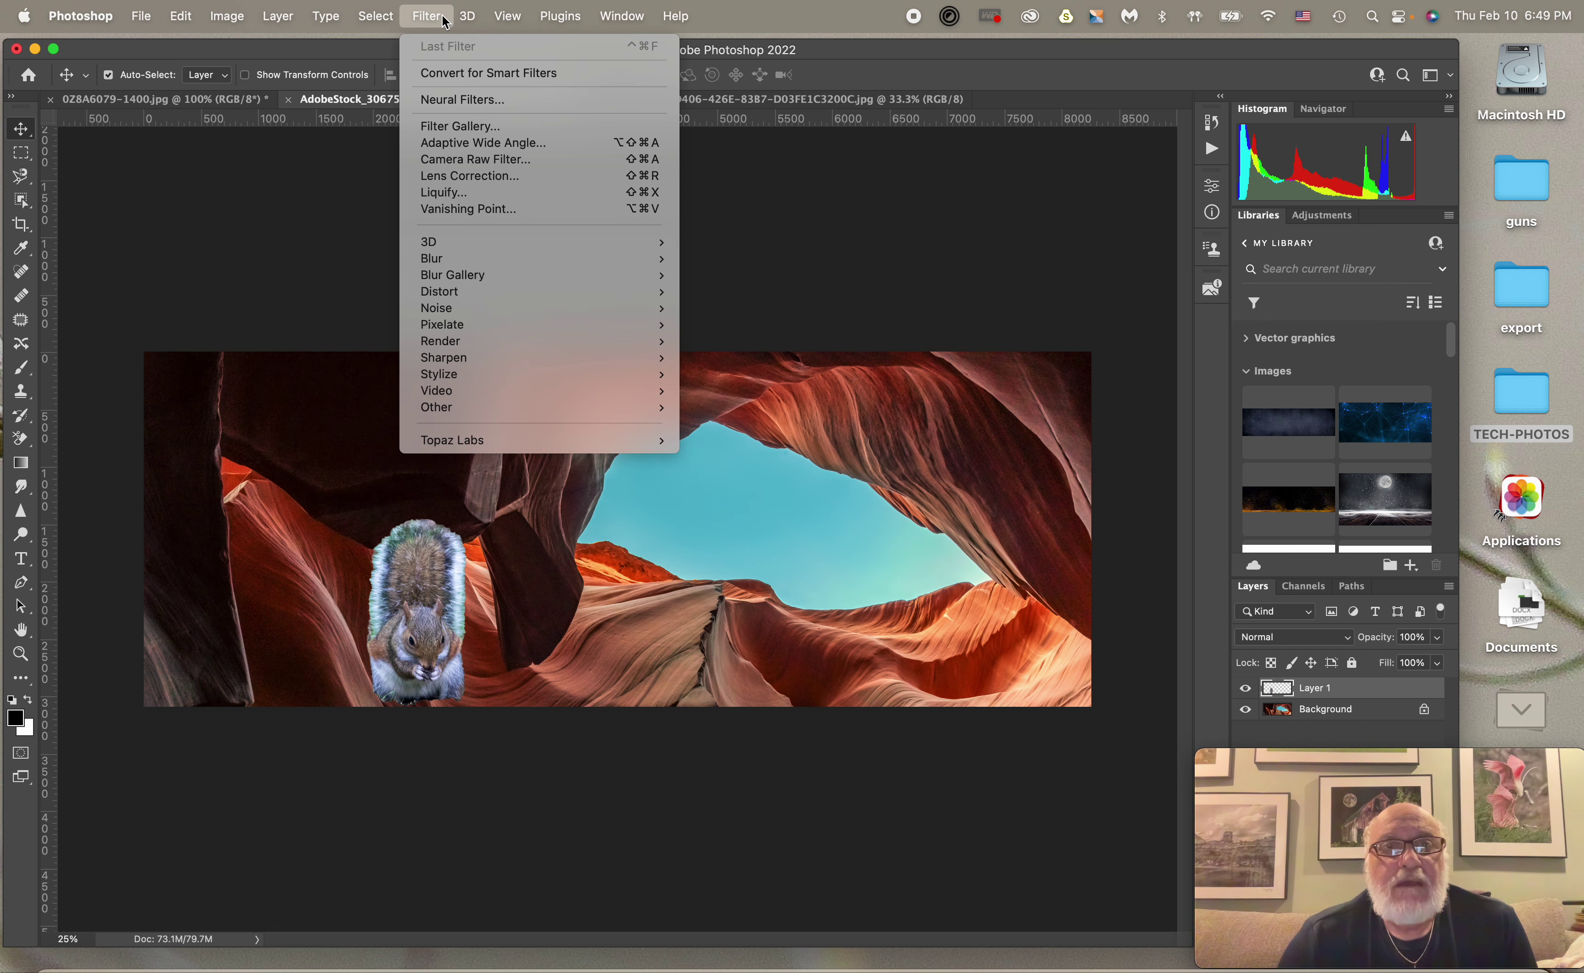
{"action": "left_click", "coordinate": [470, 99]}
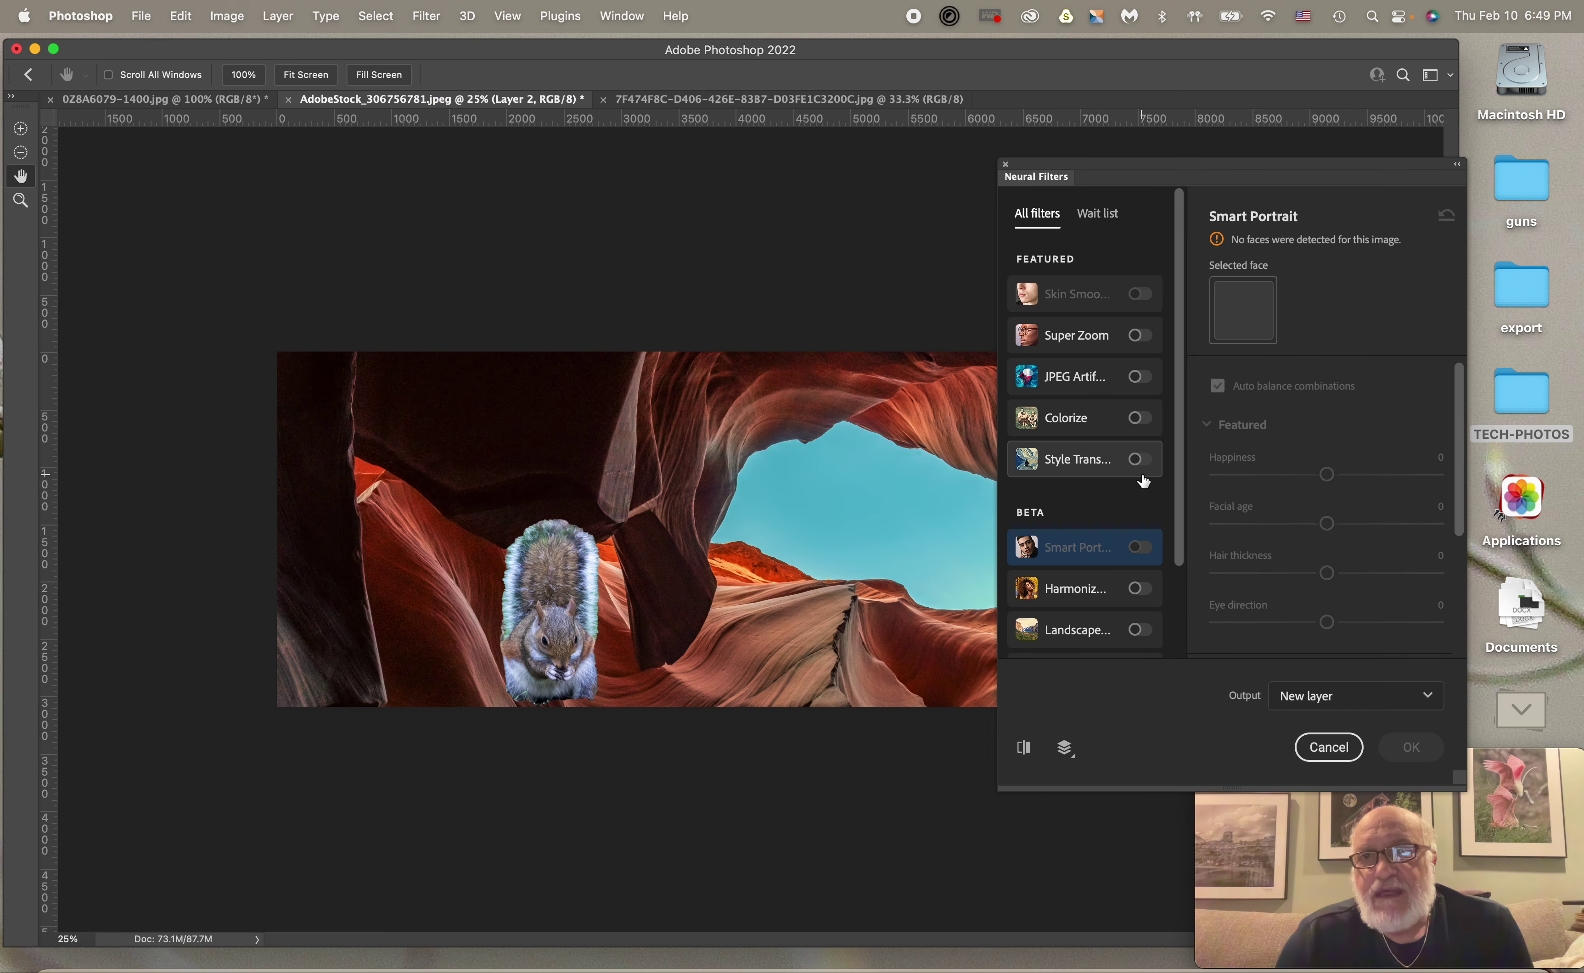
{"action": "left_click", "coordinate": [1140, 589]}
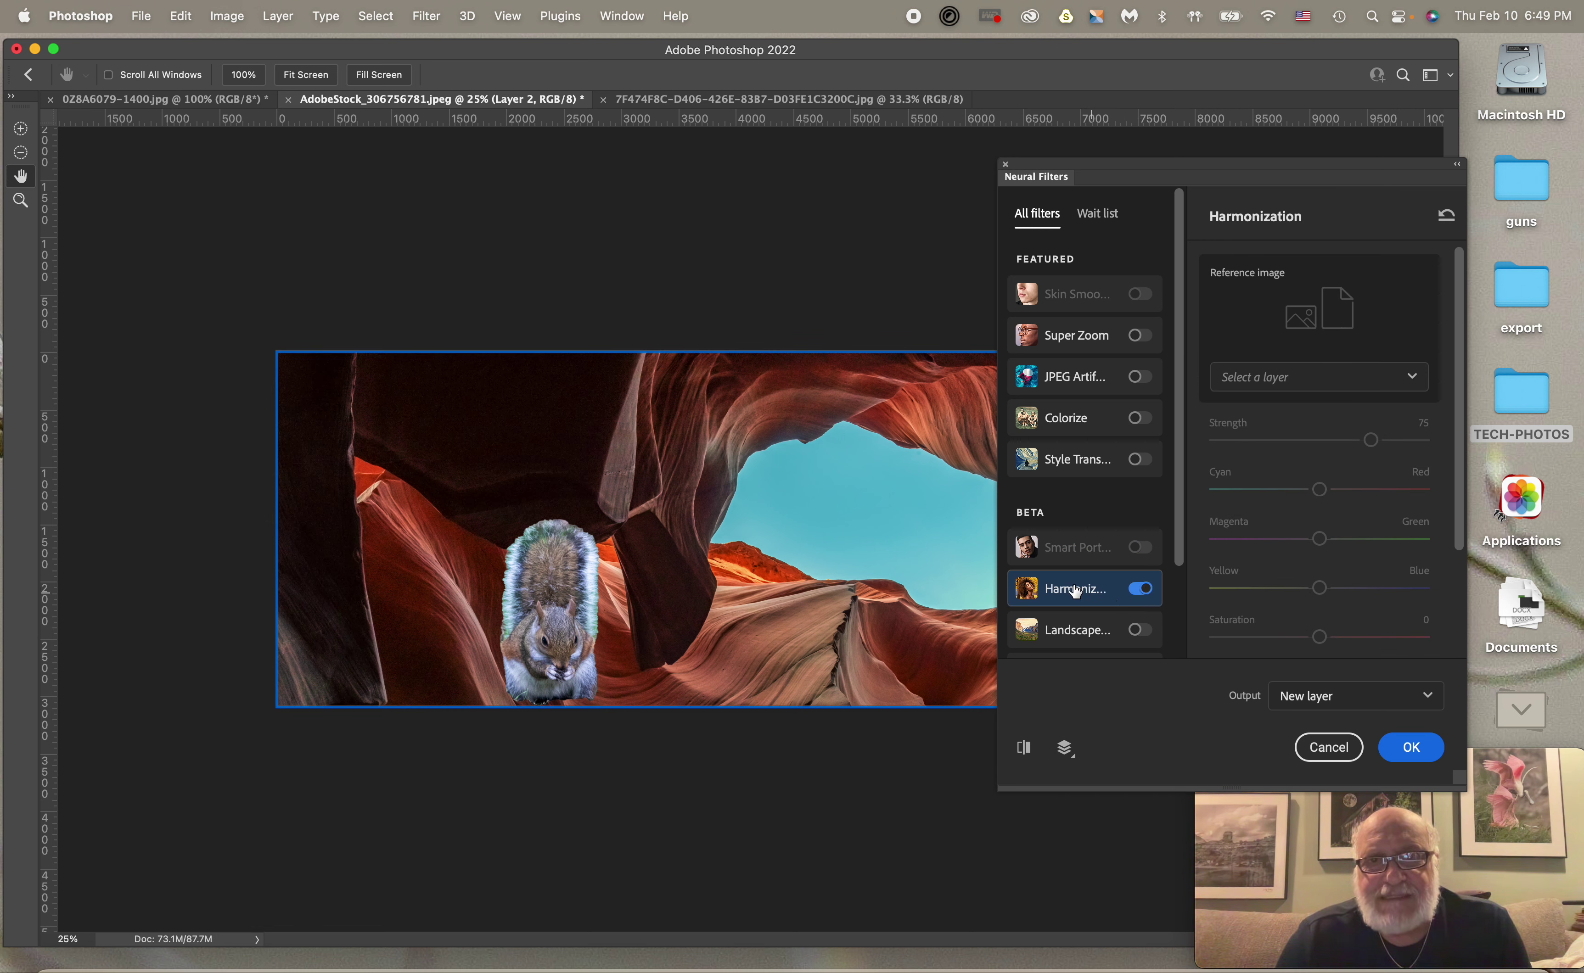
{"action": "left_click", "coordinate": [1411, 381]}
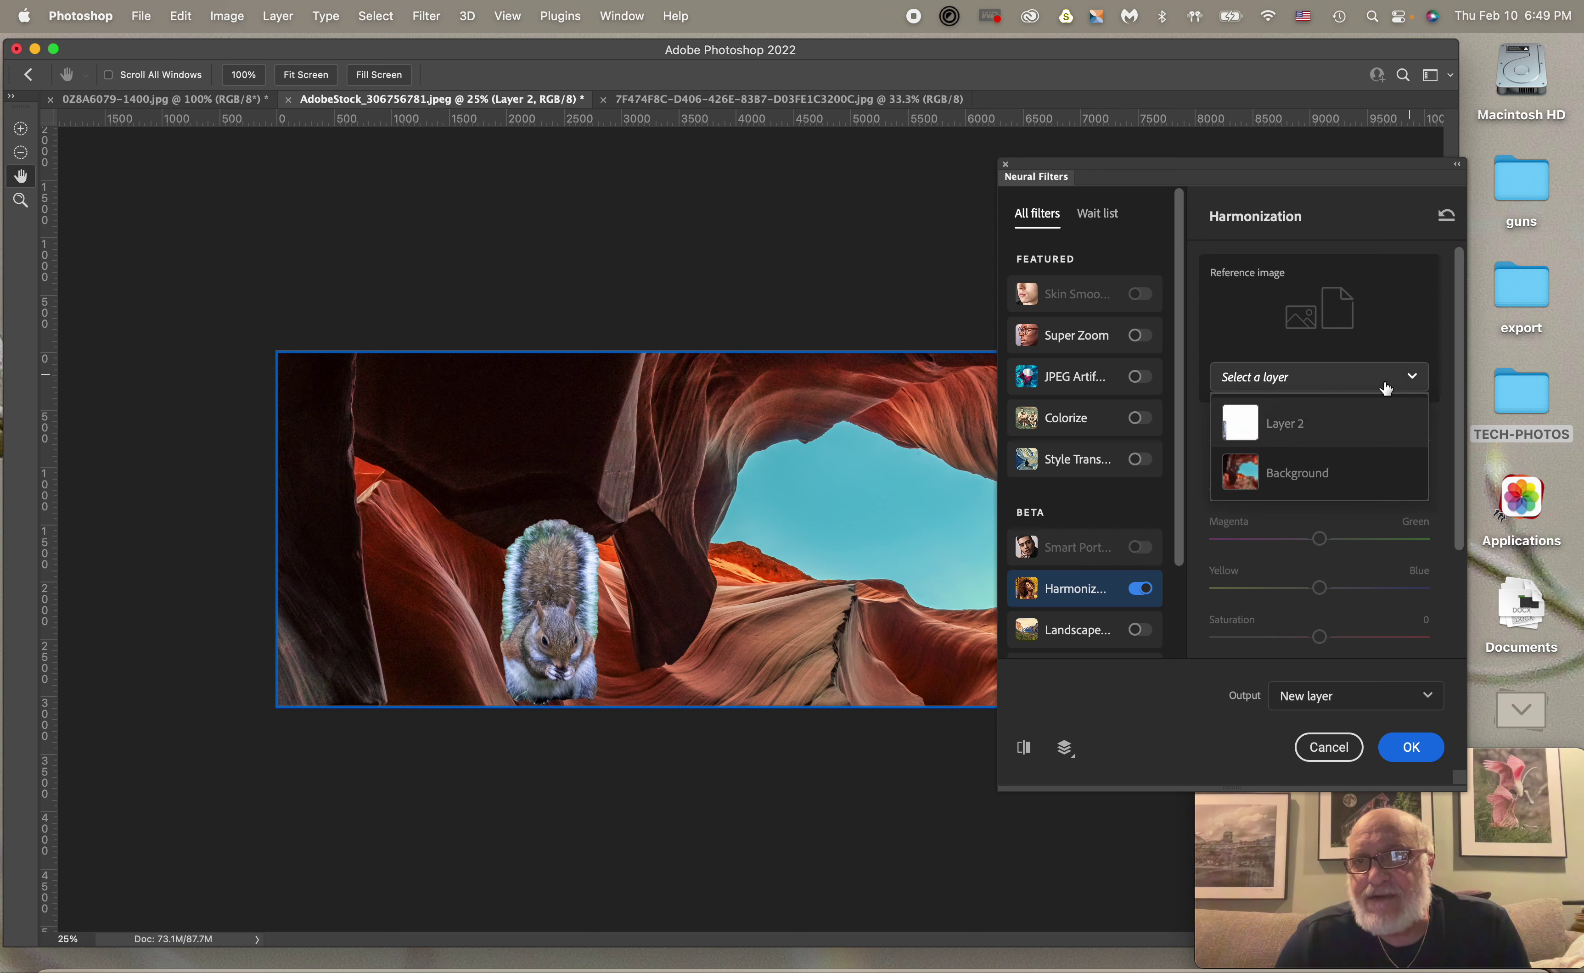
{"action": "left_click", "coordinate": [1293, 482]}
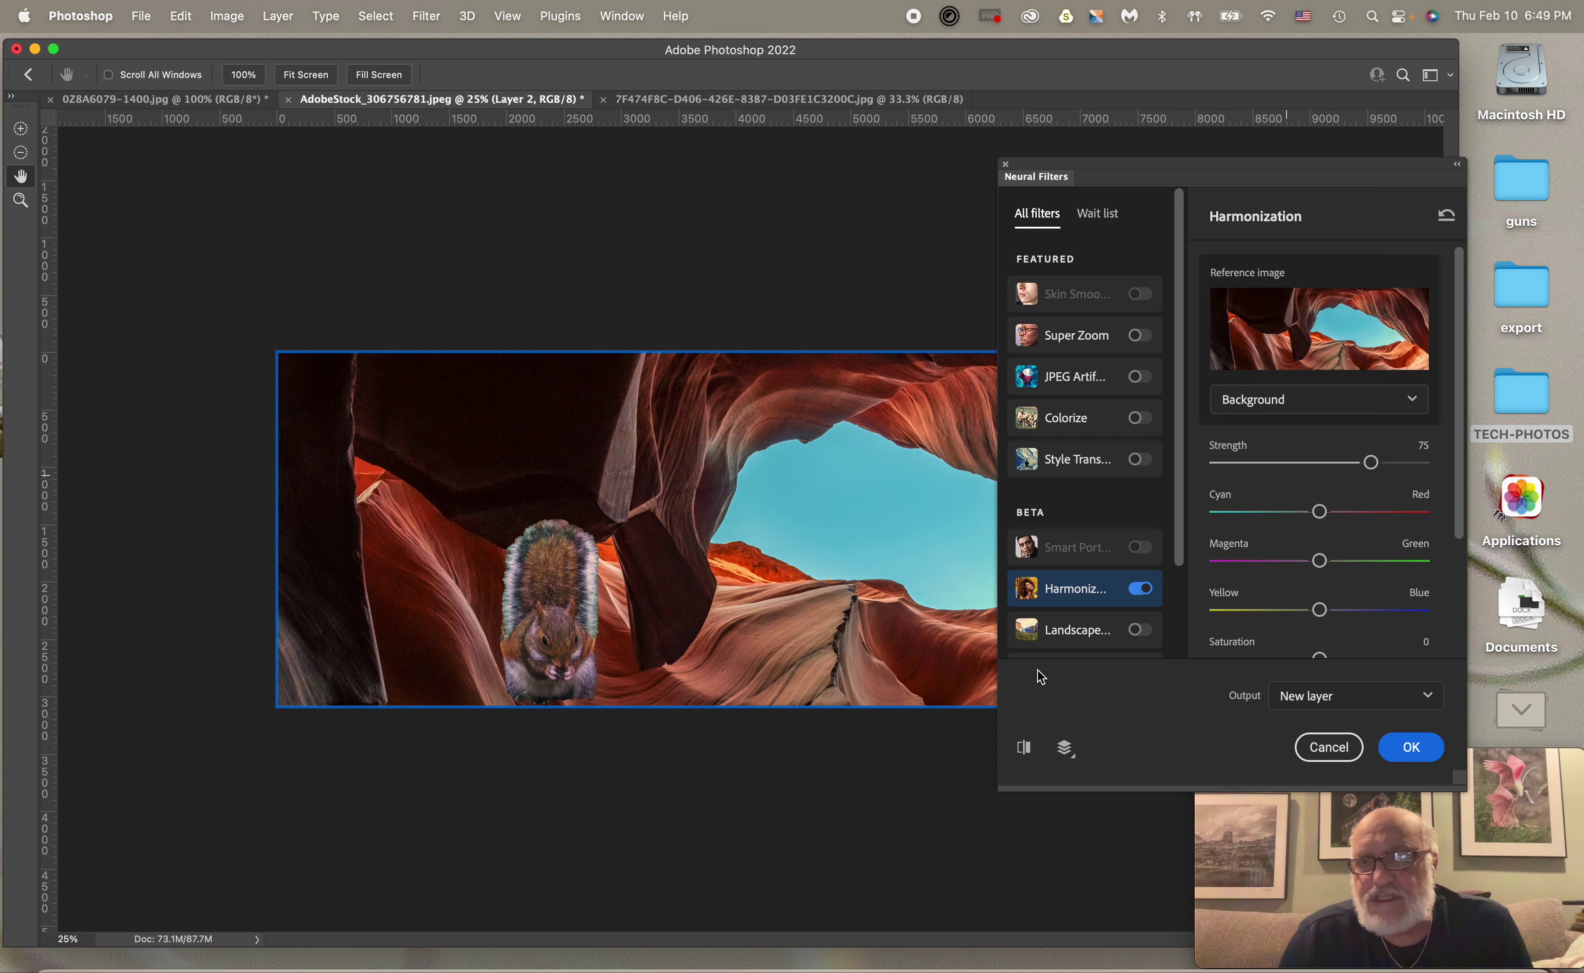
- Set Harmonization strength to 49, shift the balance slightly toward cyan and magenta with yellow–blue neutral, and output to a new layer
{"action": "left_click_drag", "start_coordinate": [1319, 513], "coordinate": [1308, 612]}
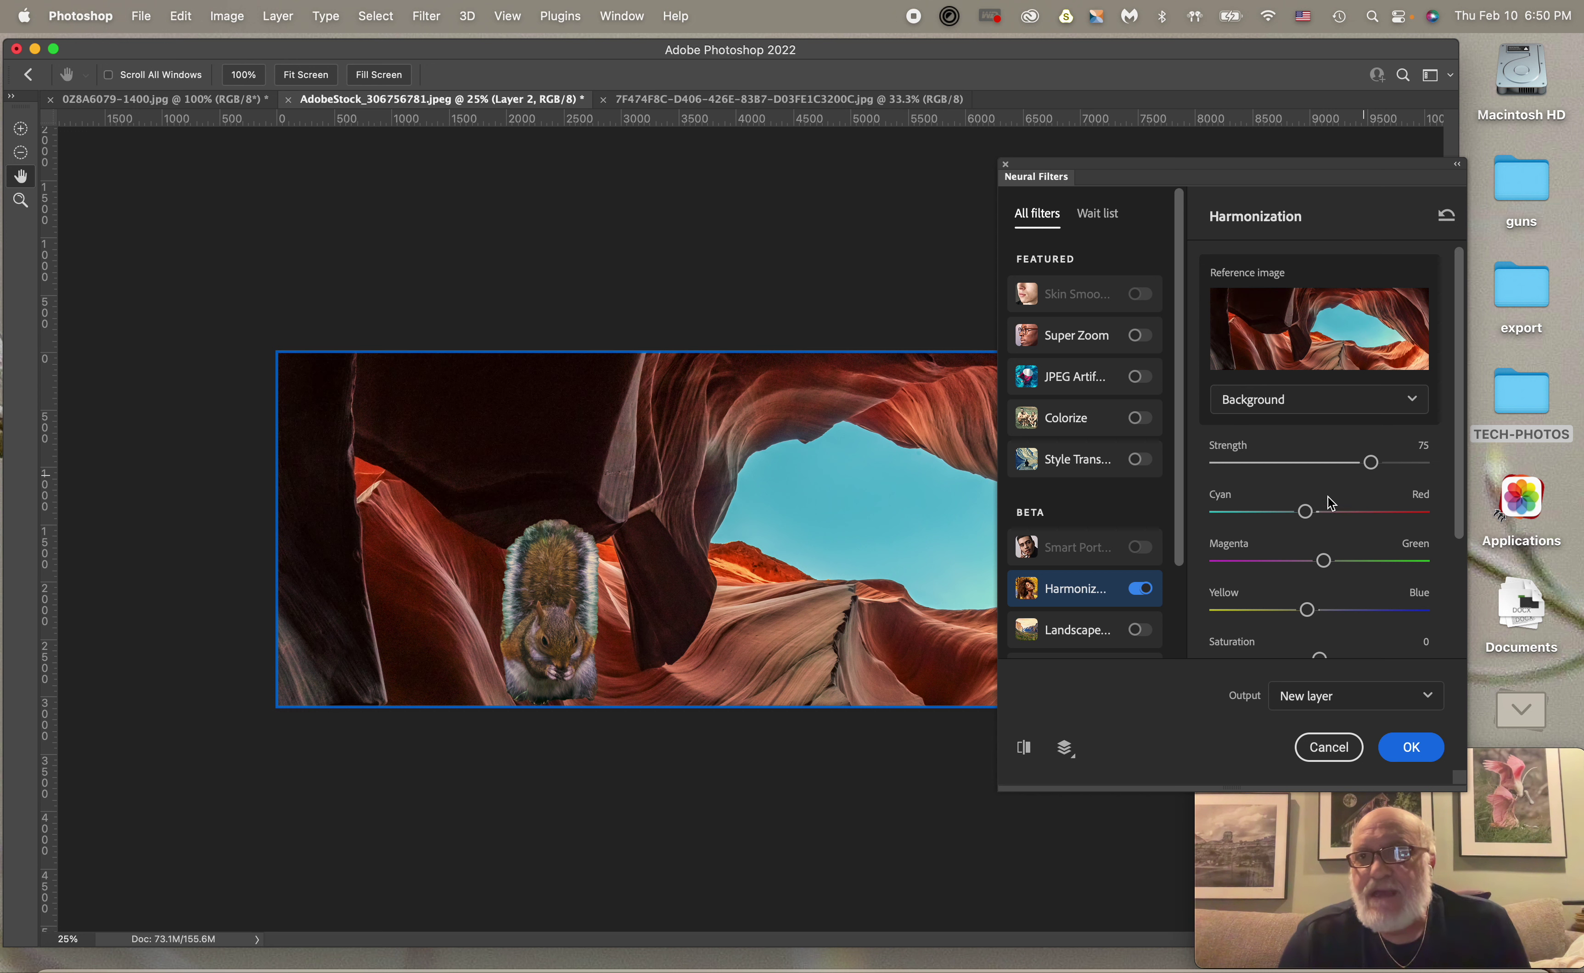
{"action": "mouse_move", "coordinate": [1307, 513]}
{"action": "left_mouse_down"}
{"action": "mouse_move", "coordinate": [1398, 512]}
{"action": "mouse_move", "coordinate": [1314, 513]}
{"action": "left_mouse_up"}
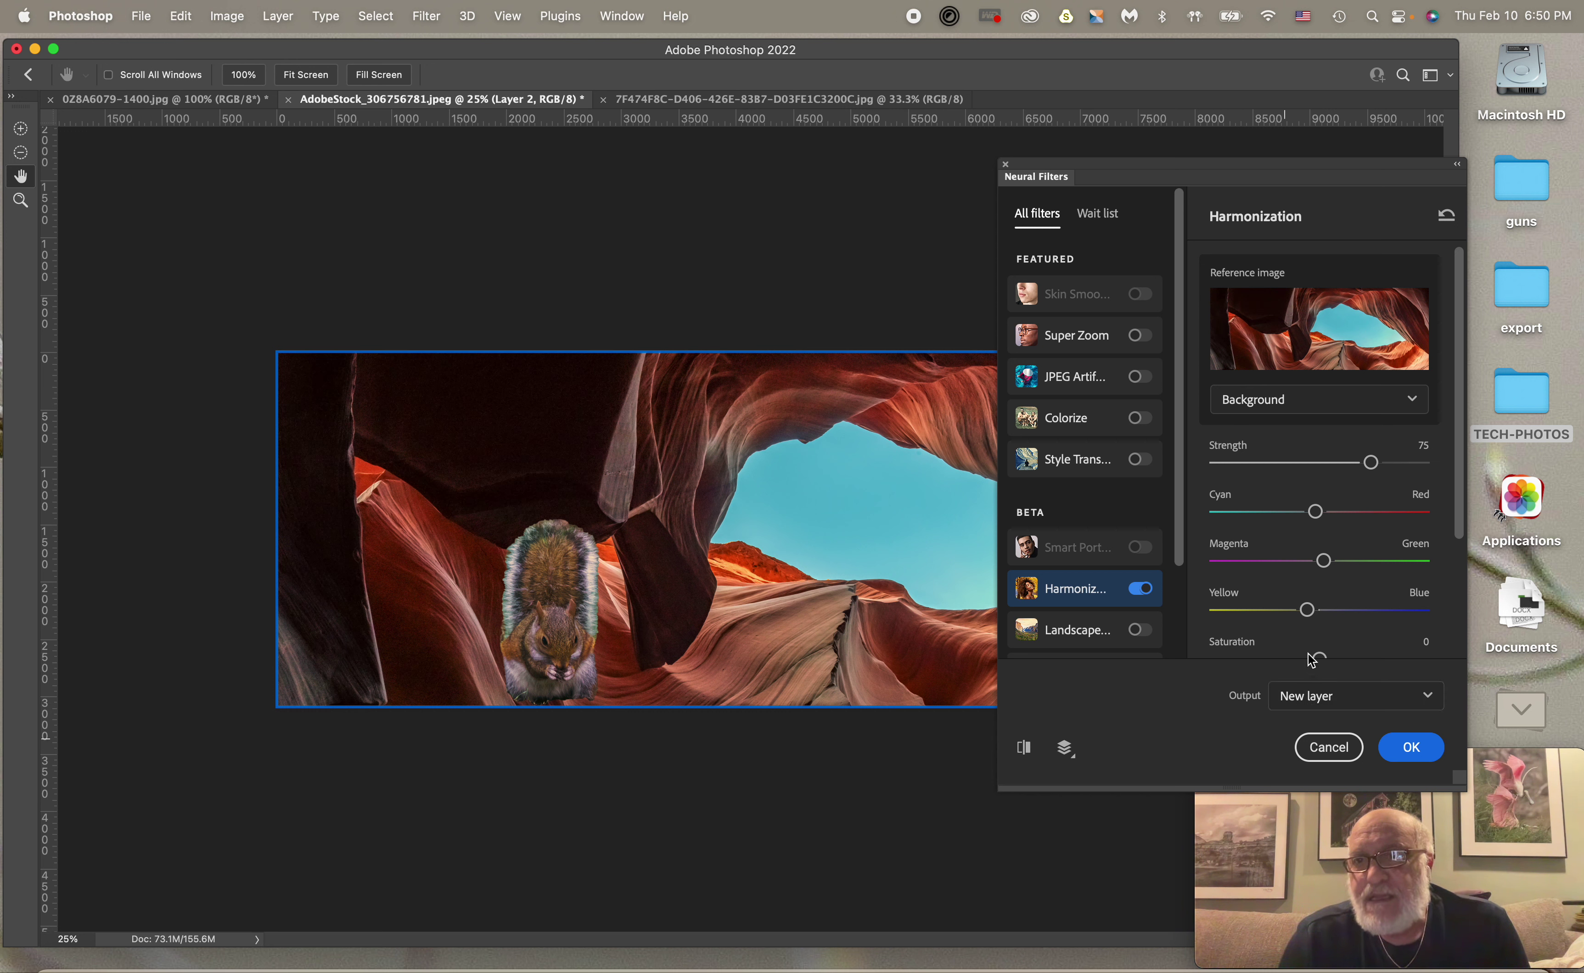
{"action": "left_click_drag", "start_coordinate": [1368, 465], "coordinate": [1370, 463]}
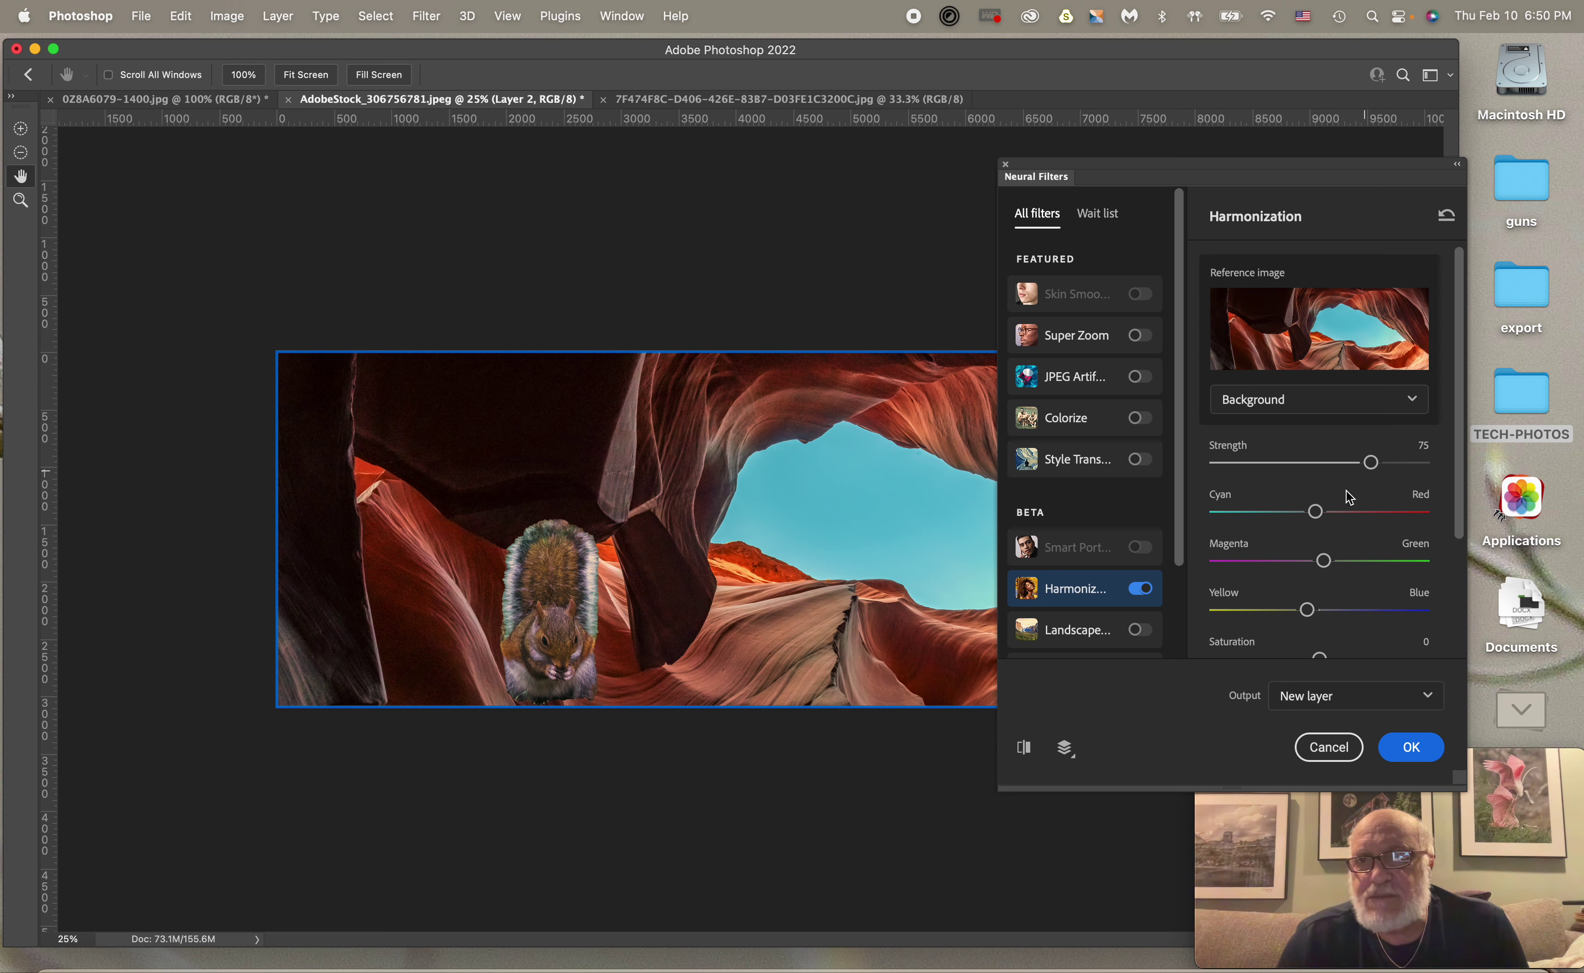
{"action": "left_click", "coordinate": [1313, 479]}
{"action": "left_click_drag", "start_coordinate": [1323, 560], "coordinate": [1320, 610]}
{"action": "left_click", "coordinate": [1309, 566]}
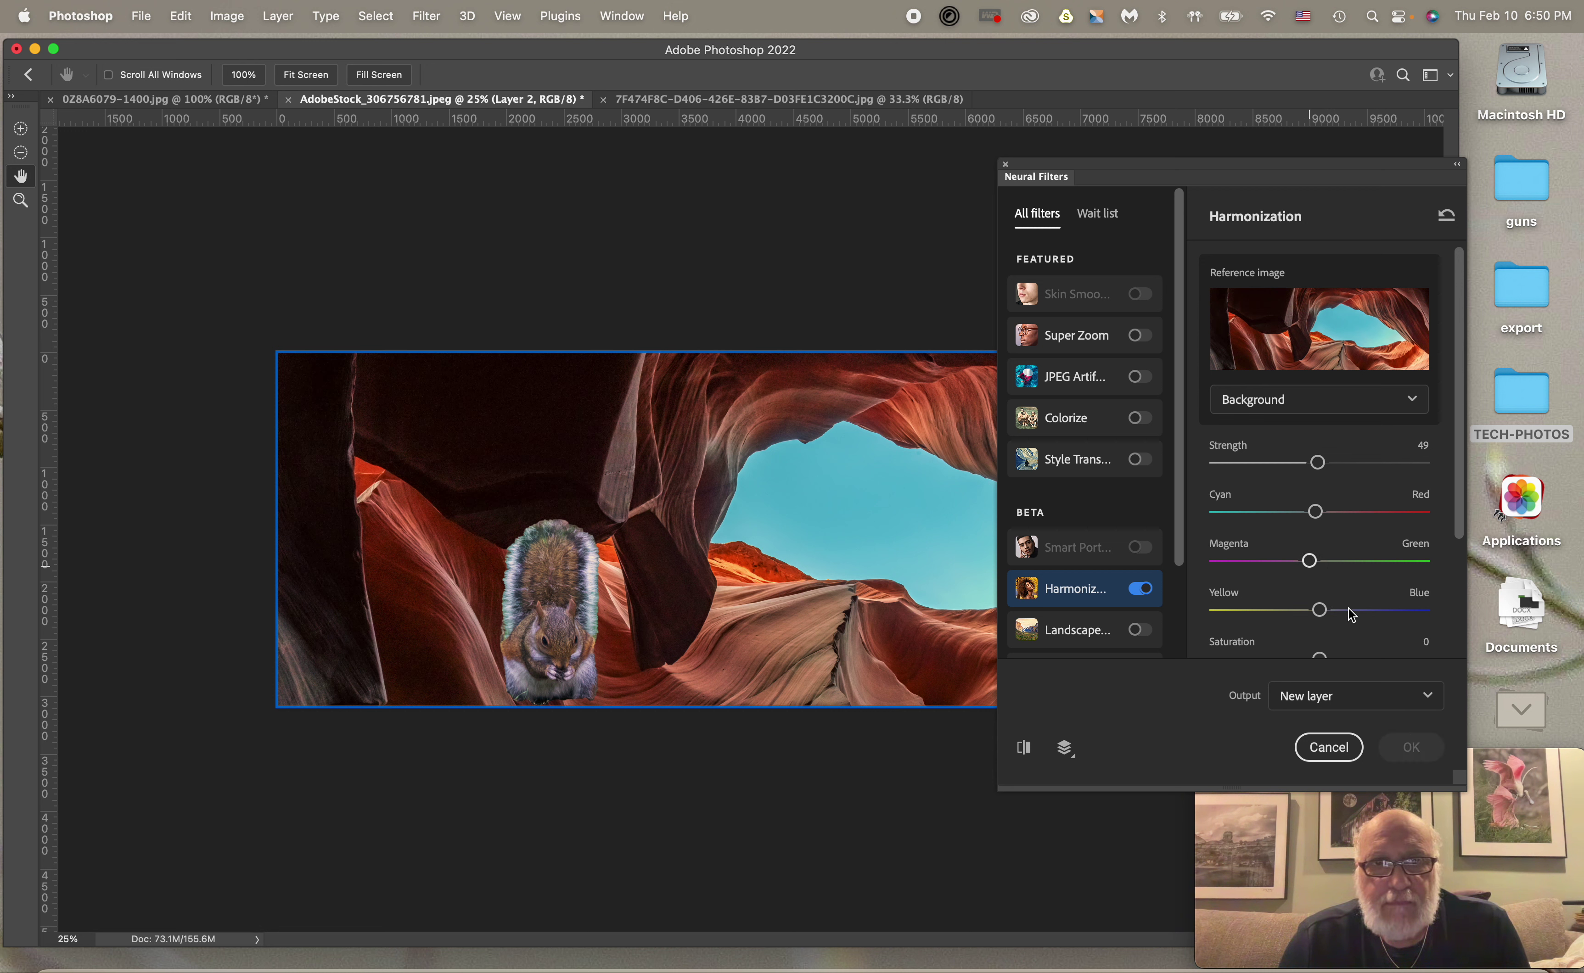
{"action": "left_click", "coordinate": [1408, 748]}
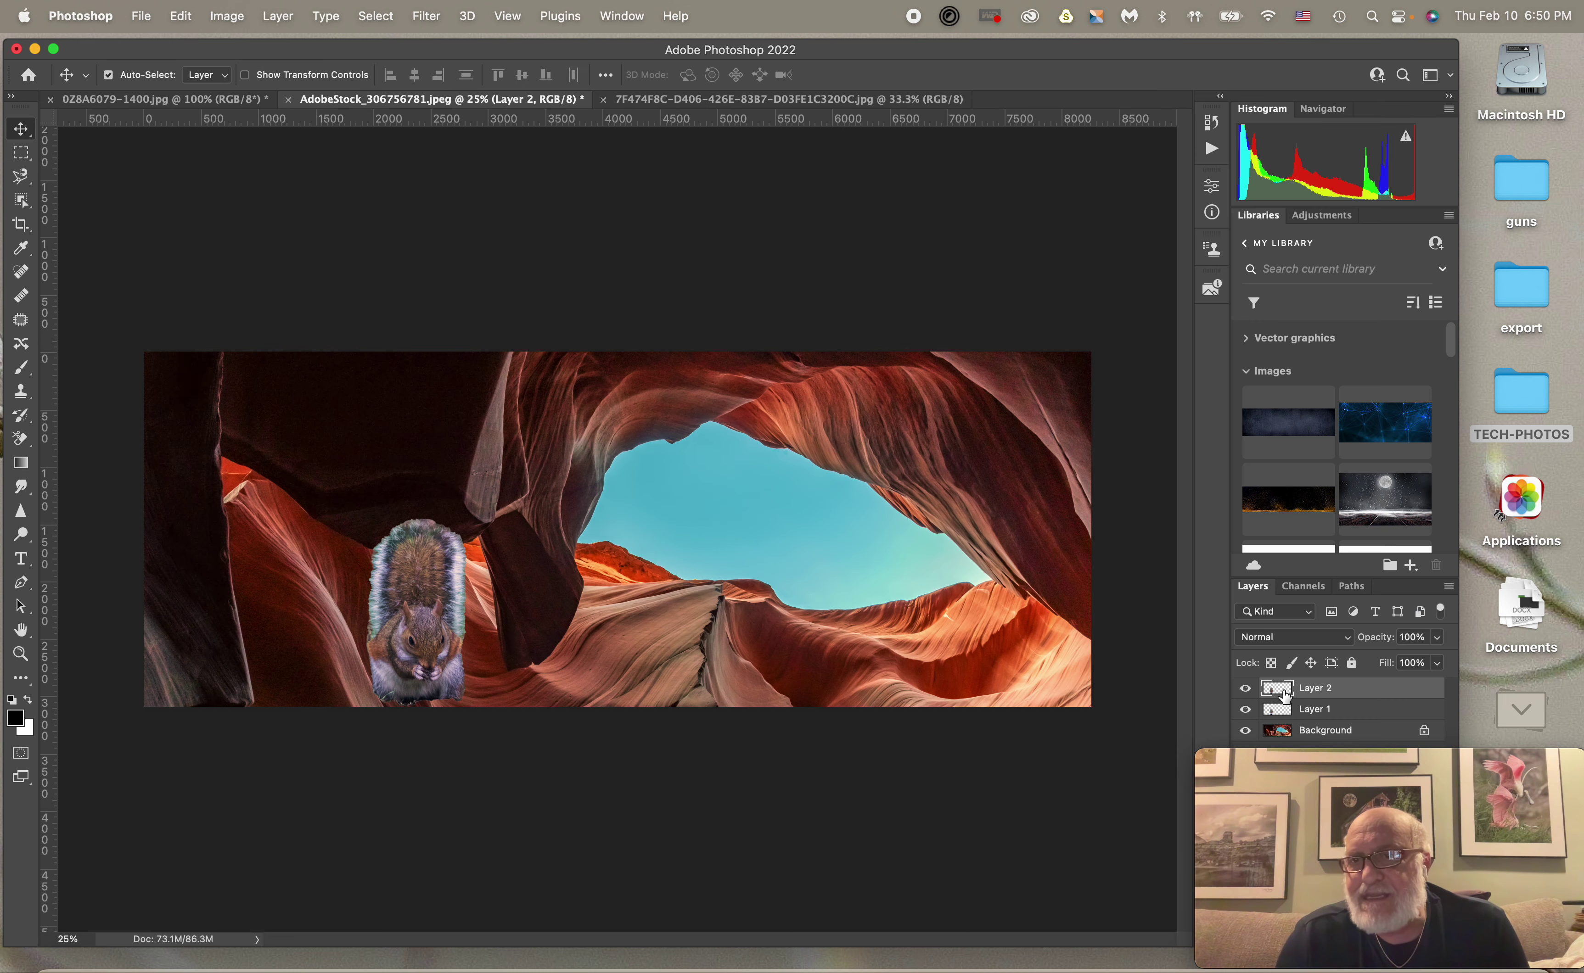
- Select the Background layer of the canyon composite and close that document without saving its changes
{"action": "left_click", "coordinate": [1306, 715]}
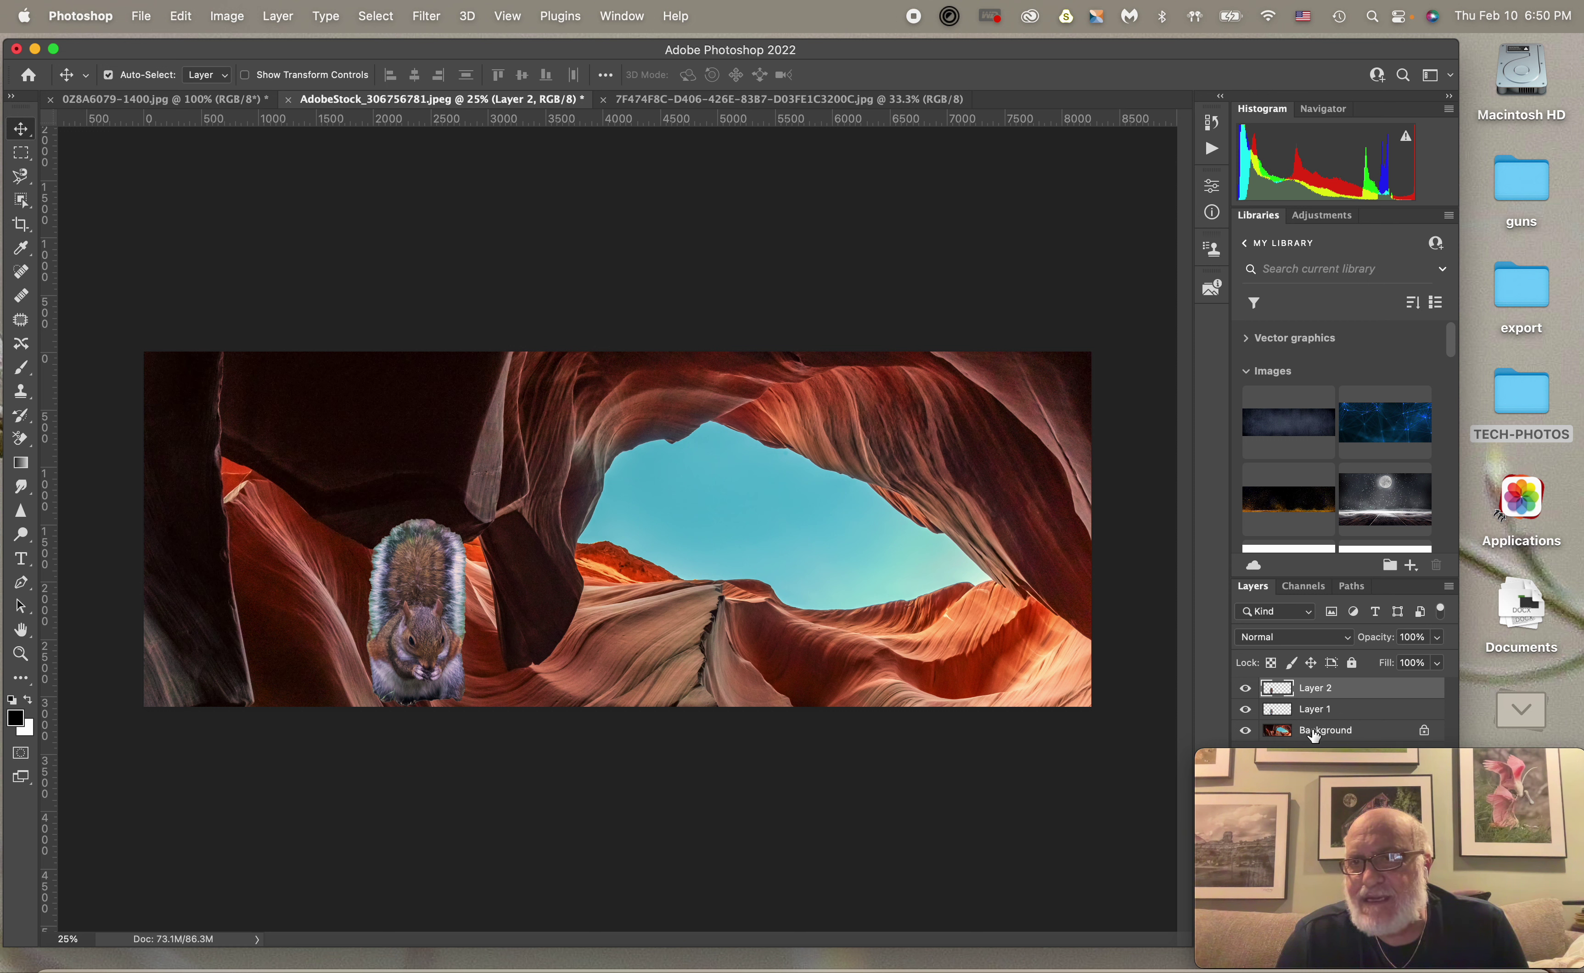
{"action": "left_click", "coordinate": [1314, 732]}
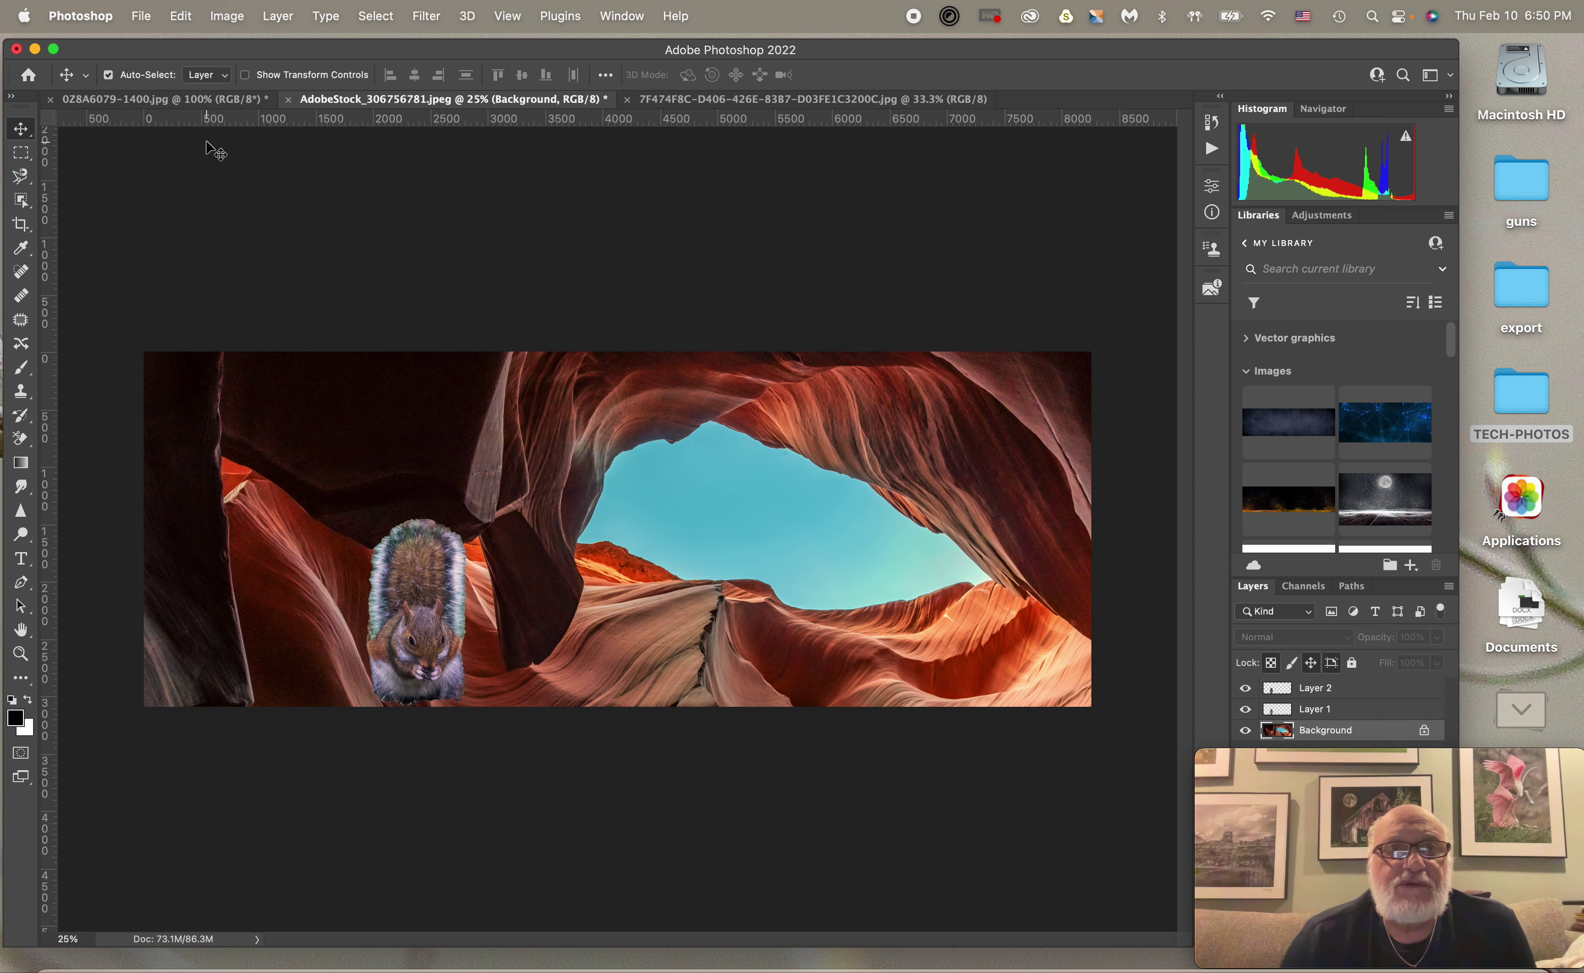
{"action": "left_click", "coordinate": [650, 100]}
{"action": "left_click", "coordinate": [429, 101]}
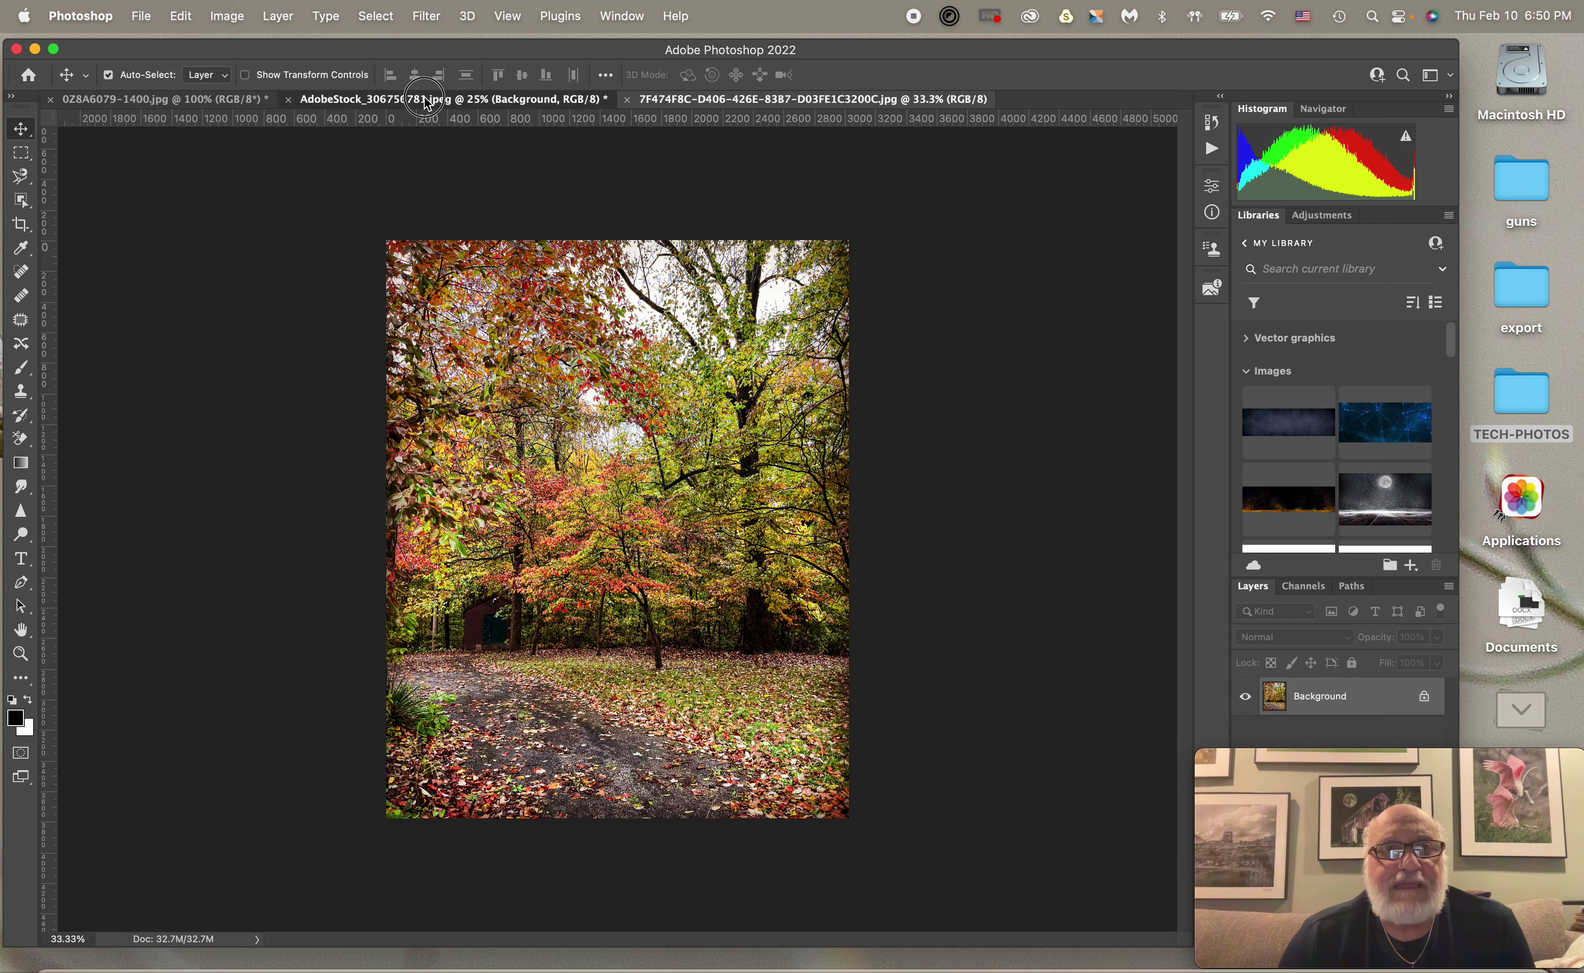
{"action": "left_click", "coordinate": [288, 102]}
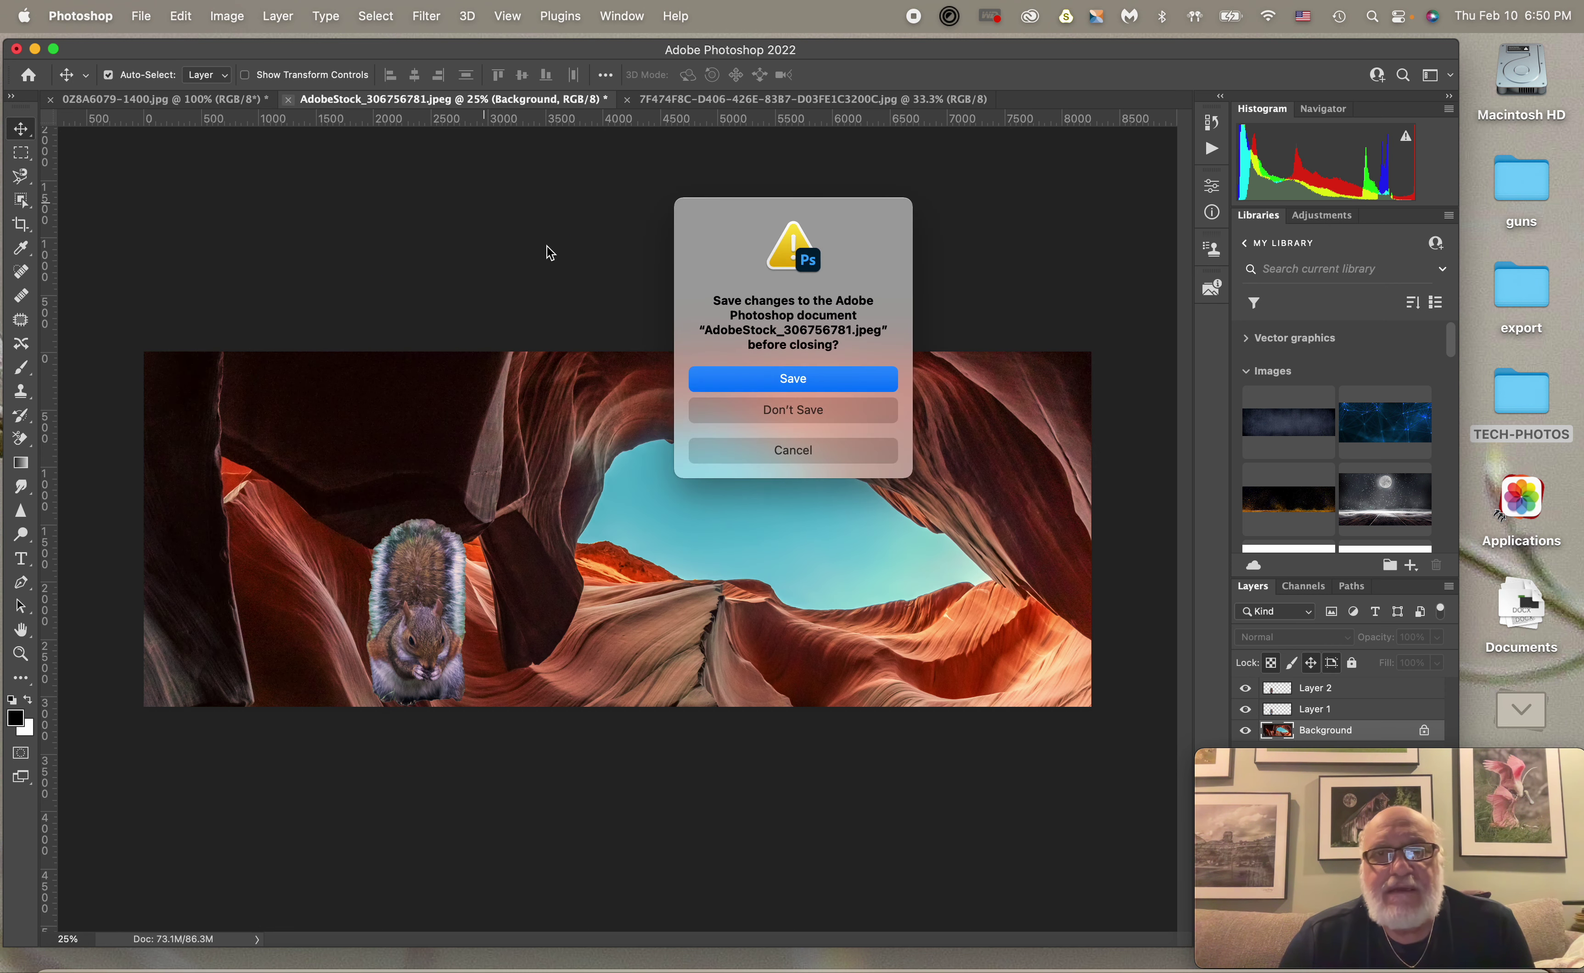
{"action": "left_click", "coordinate": [781, 415]}
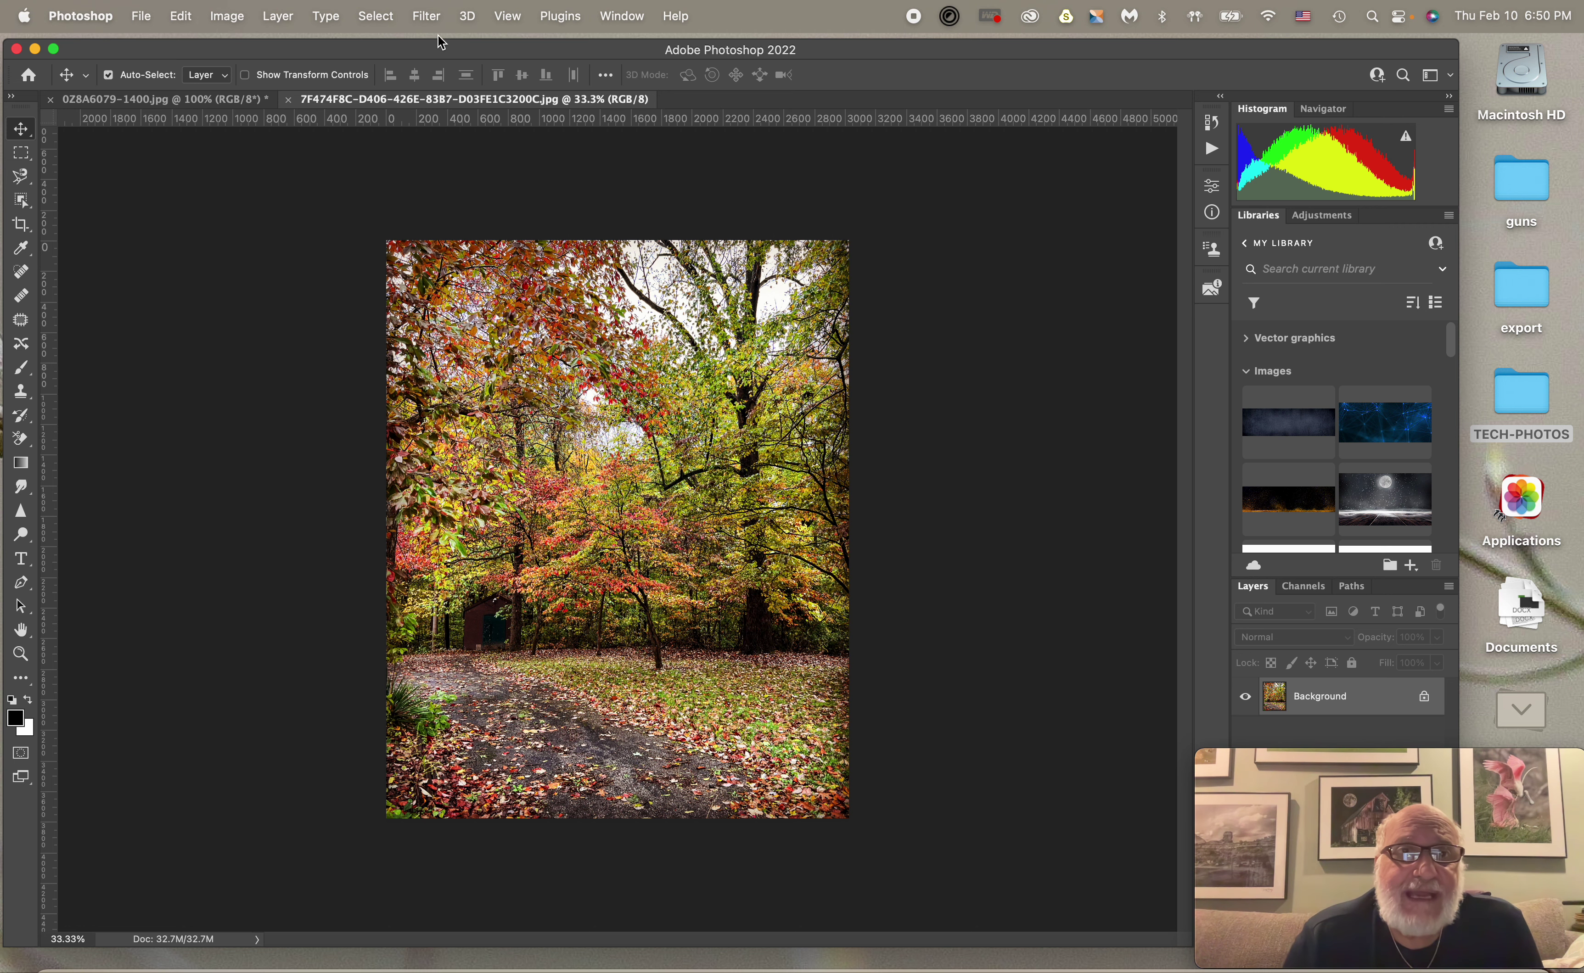
- Enable the Landscape Mixer neural filter on the autumn forest photo and browse its landscape presets
{"action": "left_click", "coordinate": [440, 17]}
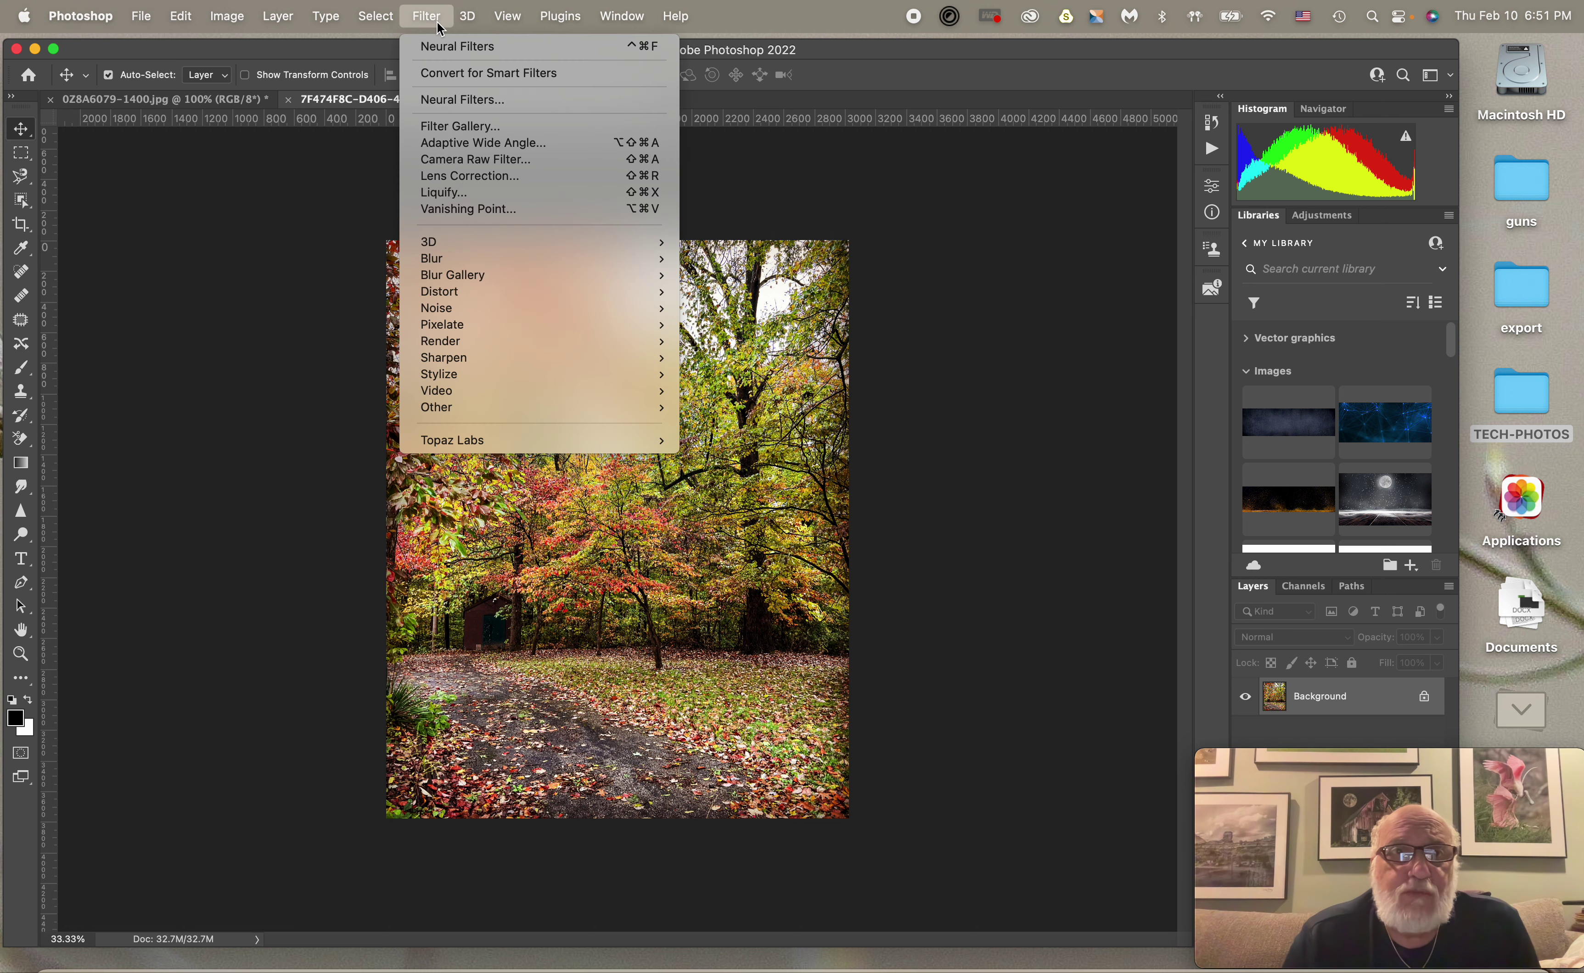
{"action": "left_click", "coordinate": [464, 102]}
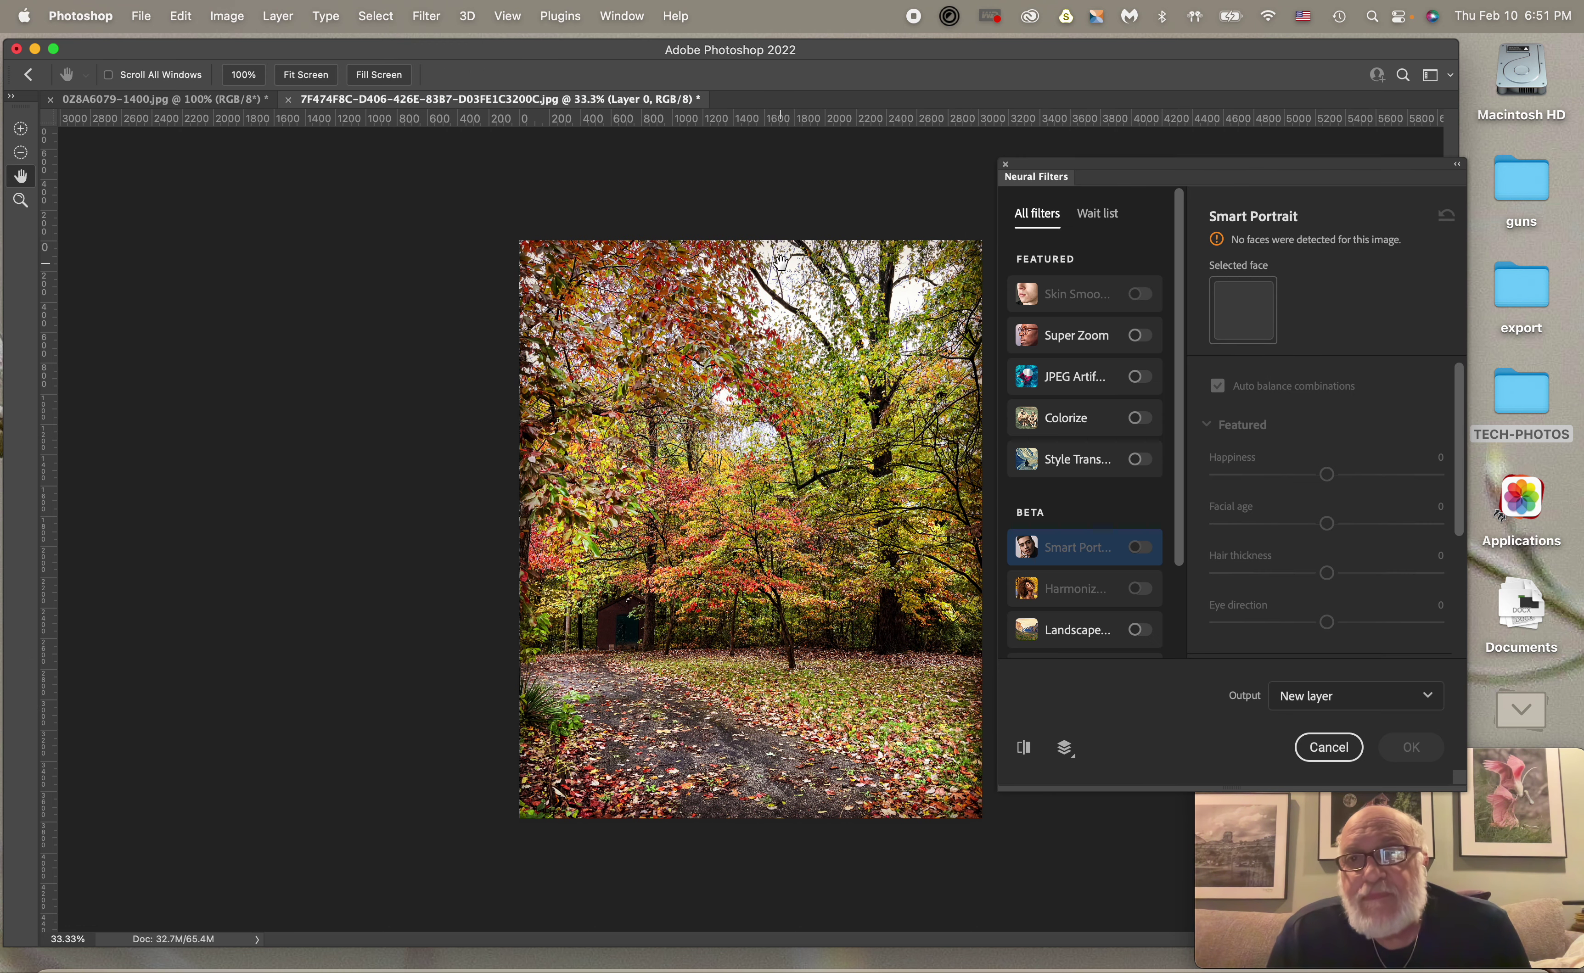
{"action": "left_click", "coordinate": [1138, 632]}
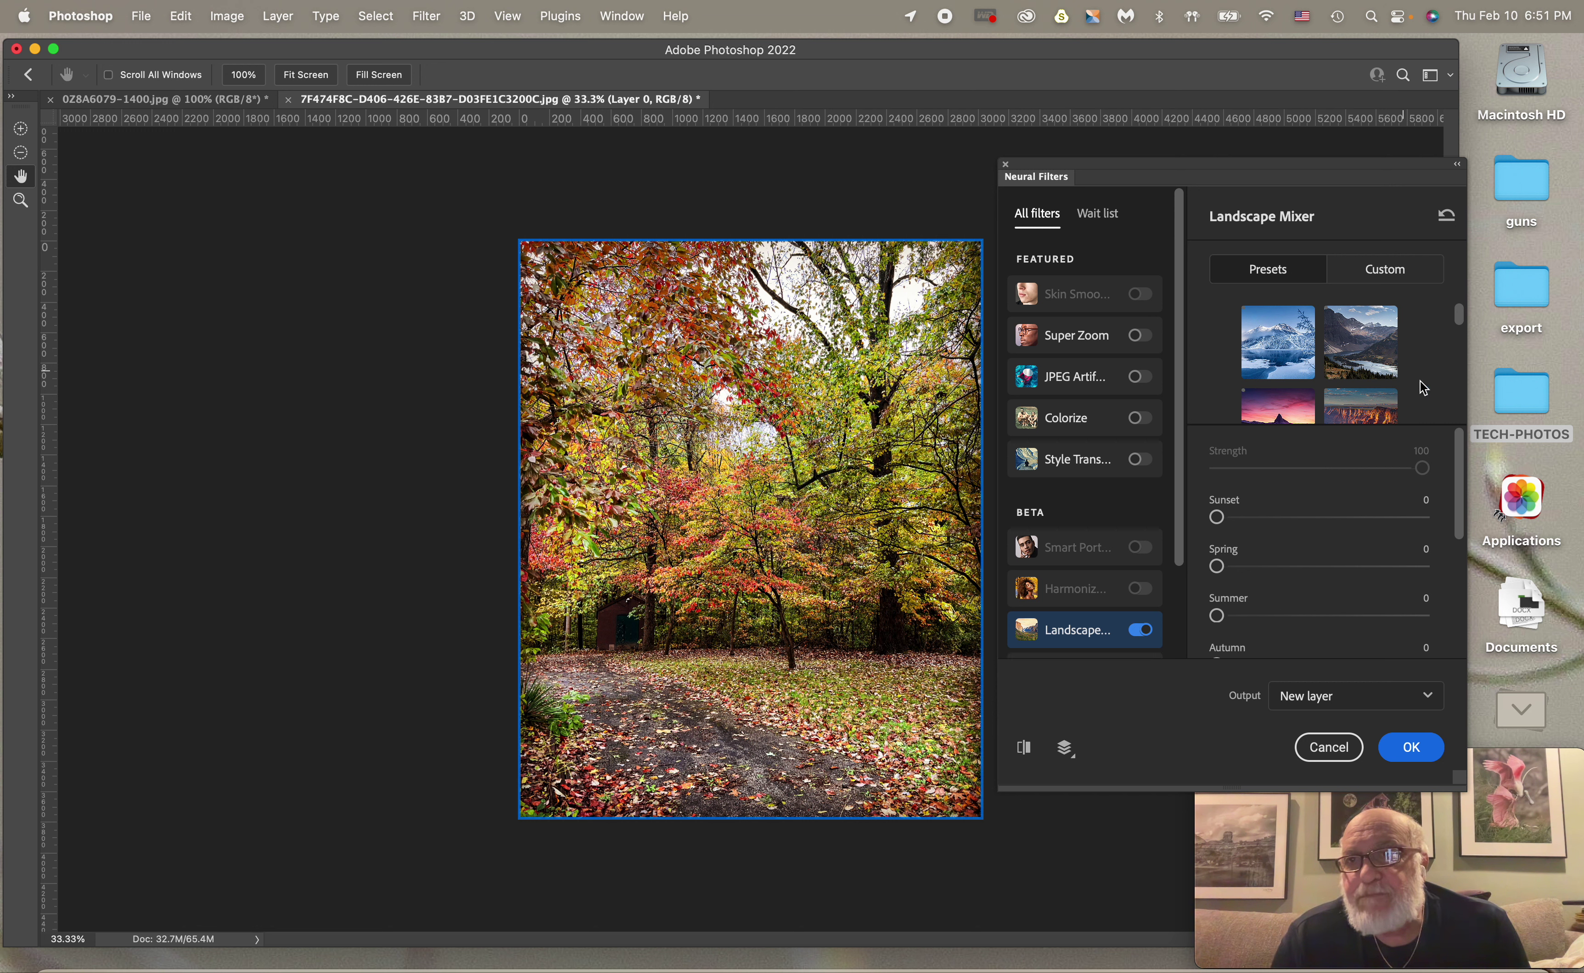
{"action": "mouse_move", "coordinate": [1458, 315]}
{"action": "left_mouse_down"}
{"action": "mouse_move", "coordinate": [1459, 413]}
{"action": "mouse_move", "coordinate": [1454, 284]}
{"action": "left_mouse_up"}
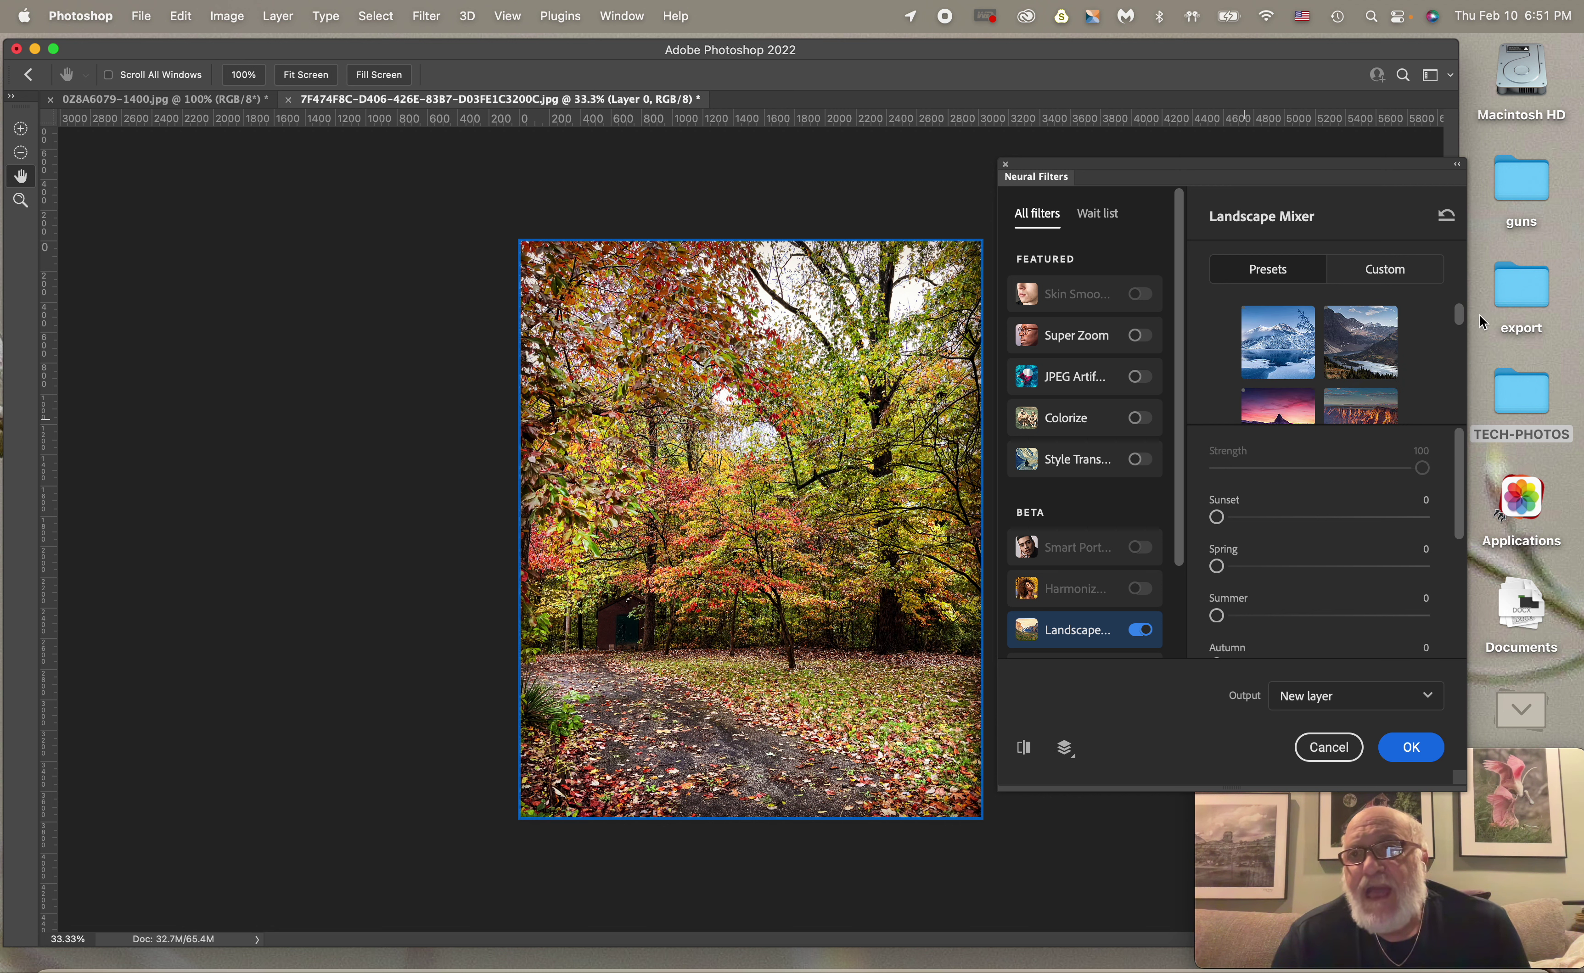
{"action": "left_click_drag", "start_coordinate": [1460, 317], "coordinate": [1460, 333]}
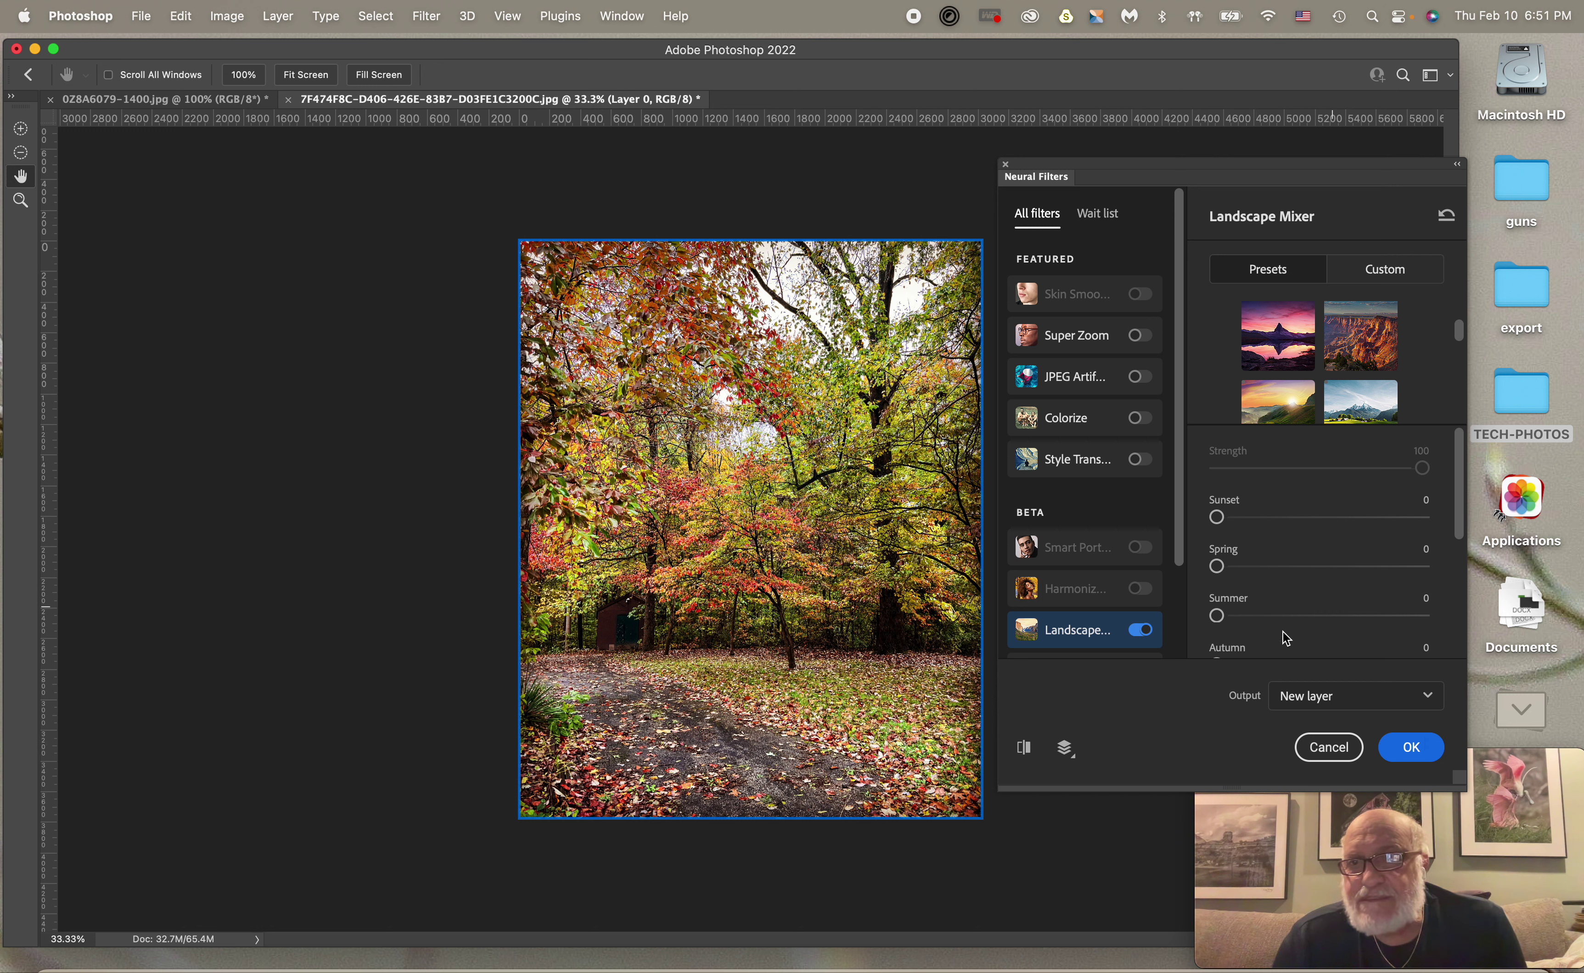
- Keep New layer as the Landscape Mixer output and apply the filter to the forest photo without choosing a preset
{"action": "left_click", "coordinate": [1424, 698]}
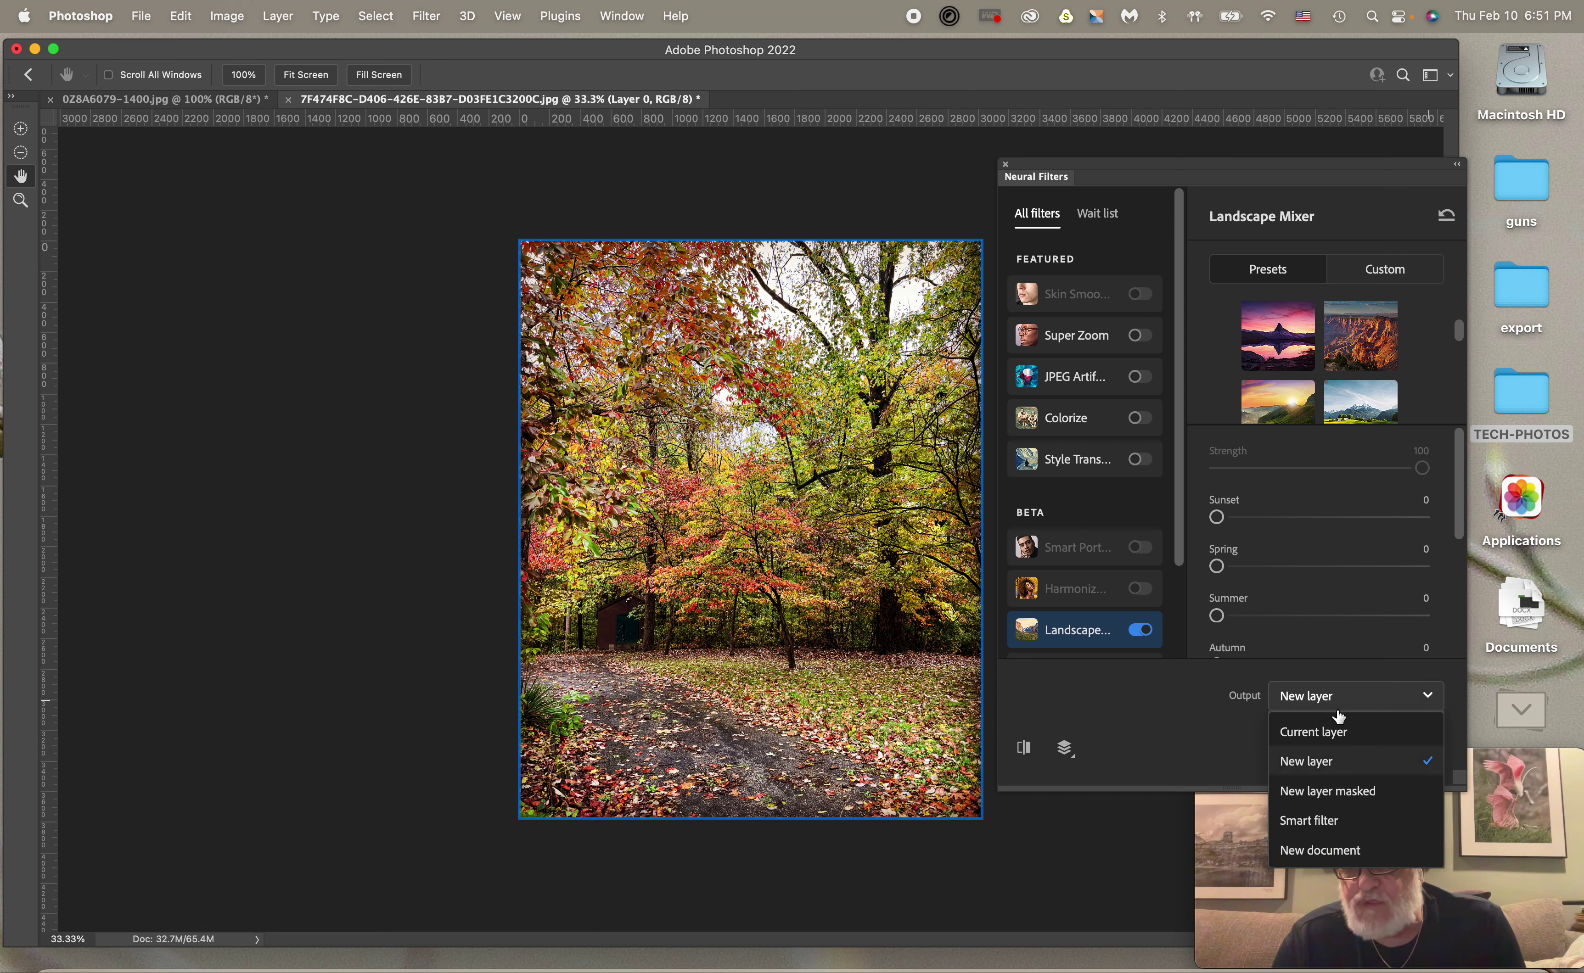
{"action": "left_click", "coordinate": [1352, 766]}
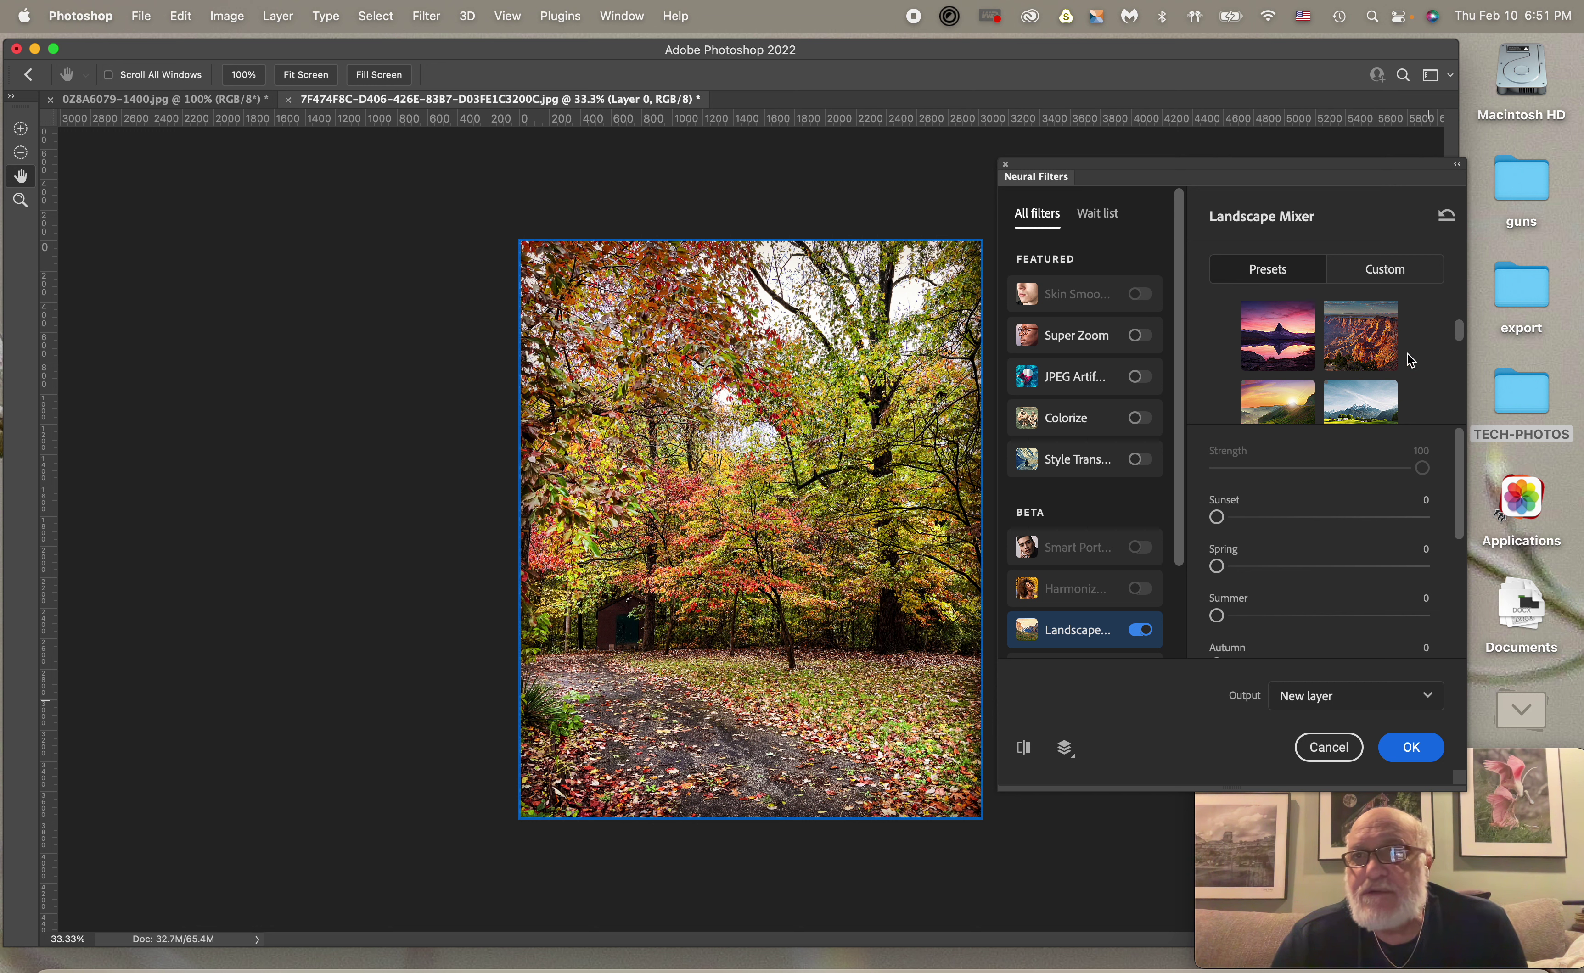
{"action": "scroll", "coordinate": [1430, 345], "scroll_direction": "down", "scroll_amount": 5}
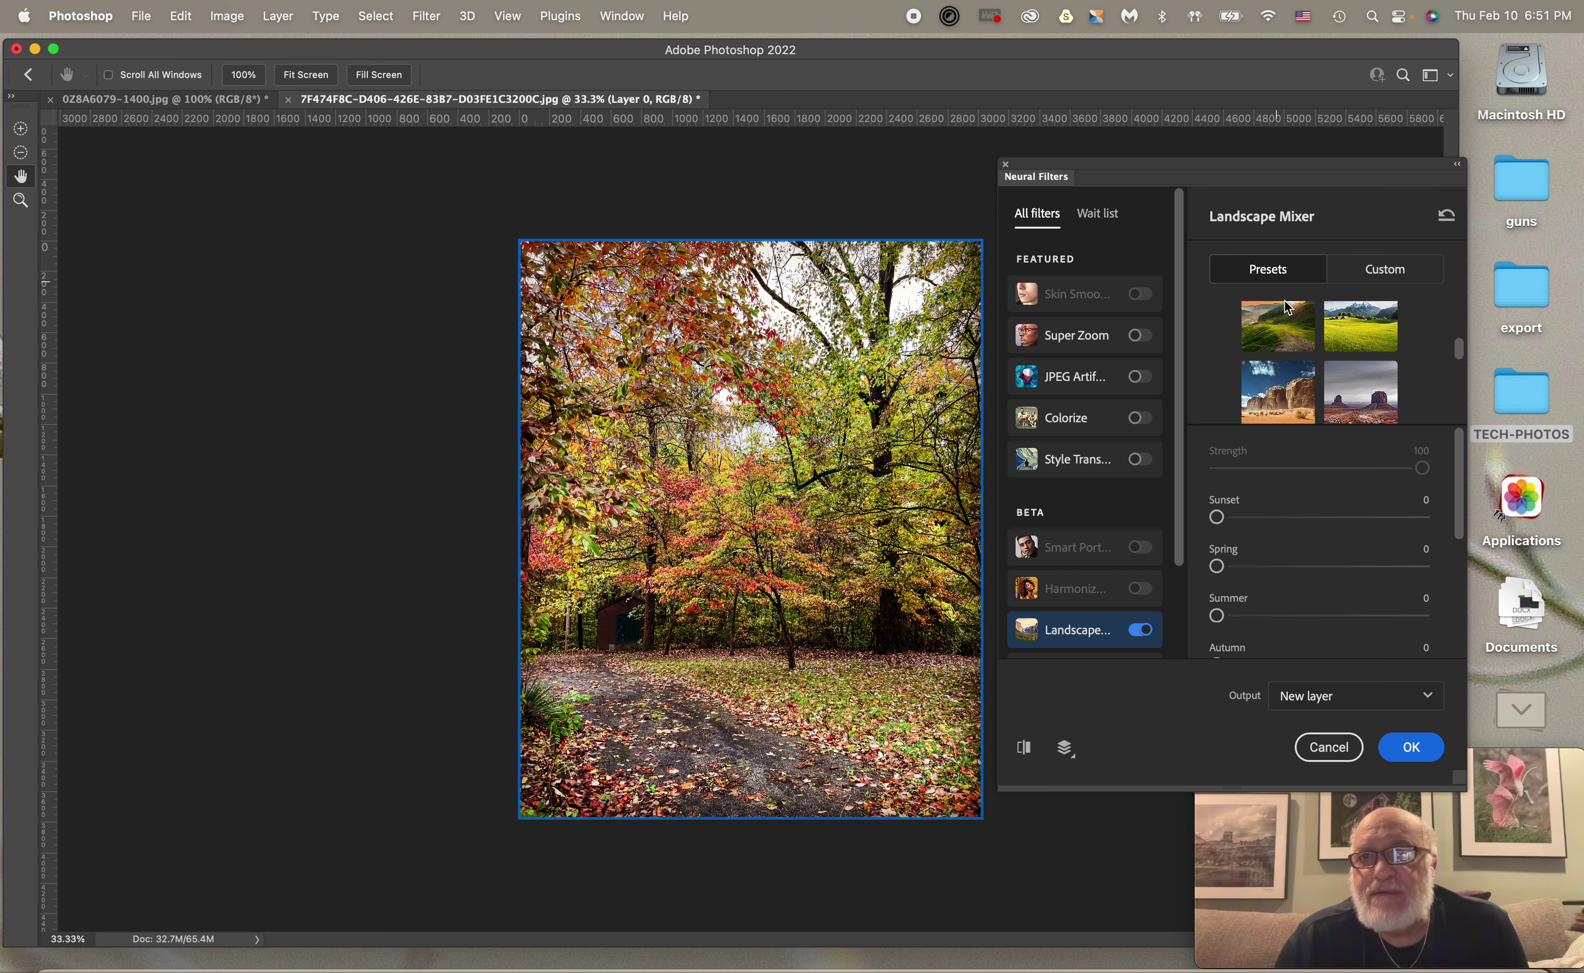
{"action": "left_click", "coordinate": [1407, 752]}
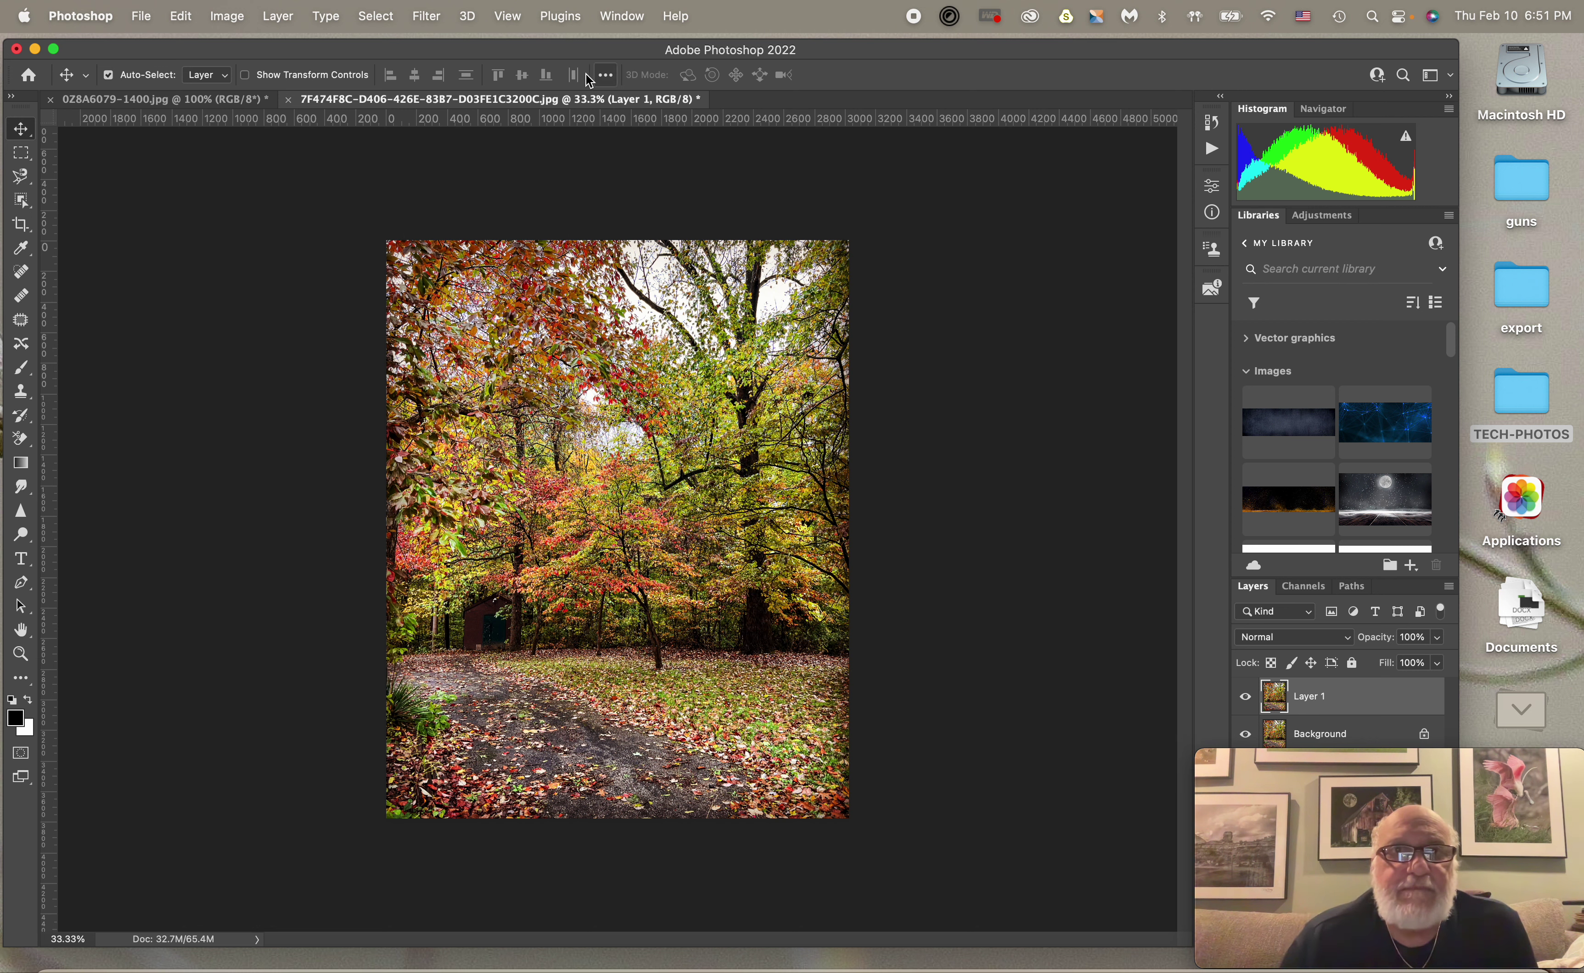
- Enable the Landscape Mixer neural filter on the autumn forest photo and try the green alpine meadow preset
{"action": "left_click", "coordinate": [376, 16]}
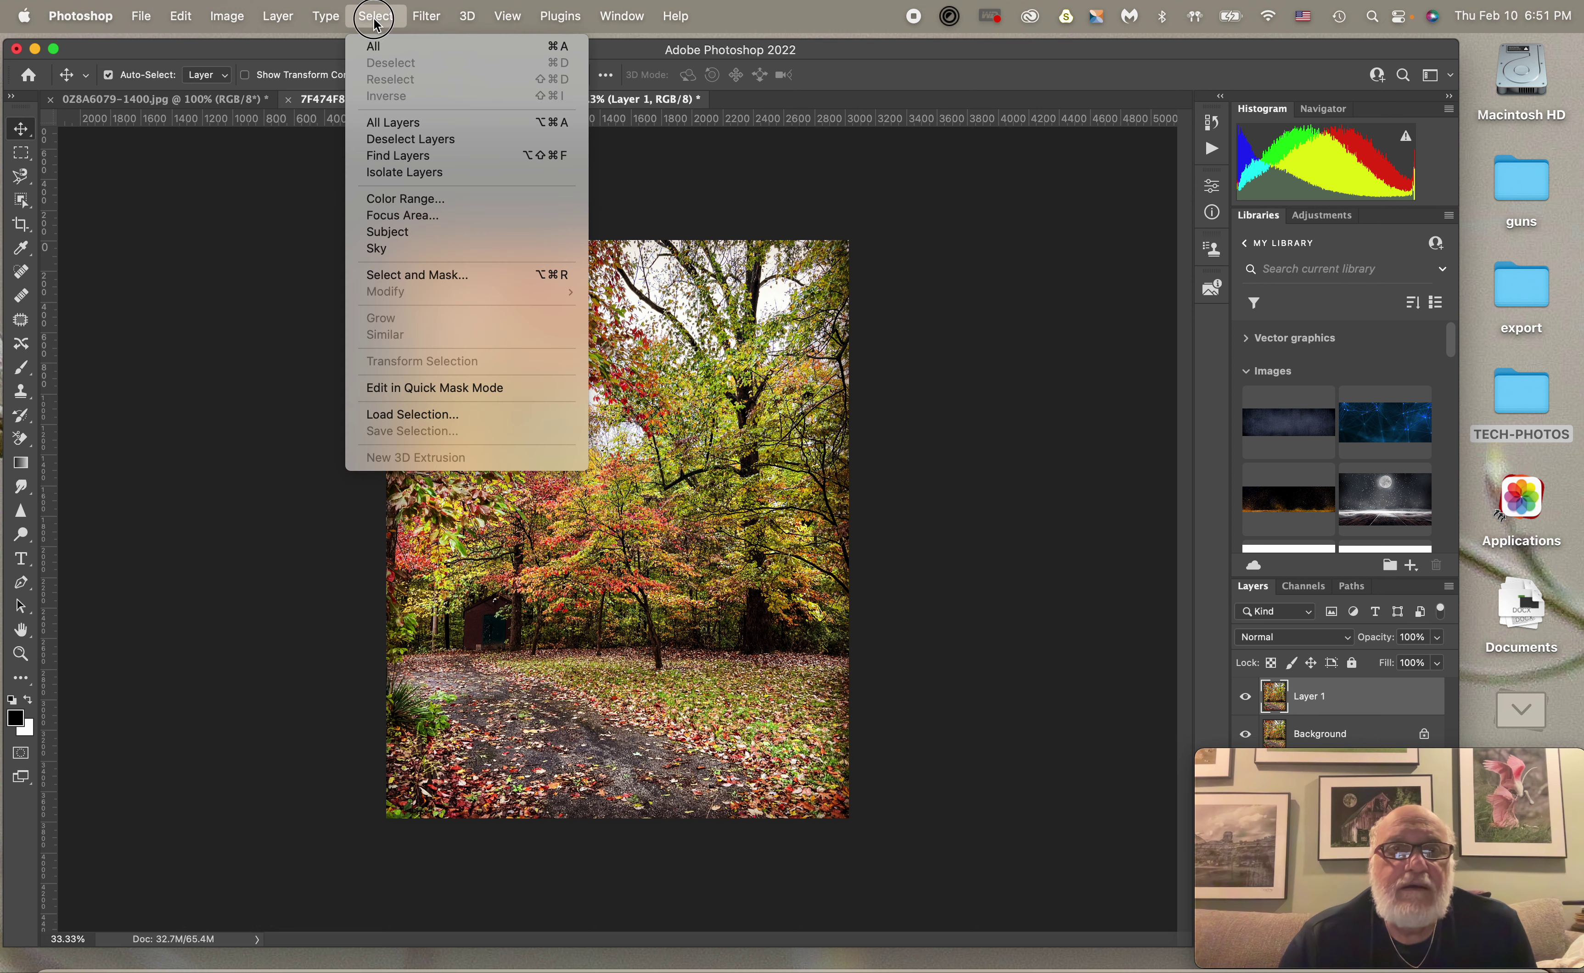
{"action": "mouse_move", "coordinate": [506, 16]}
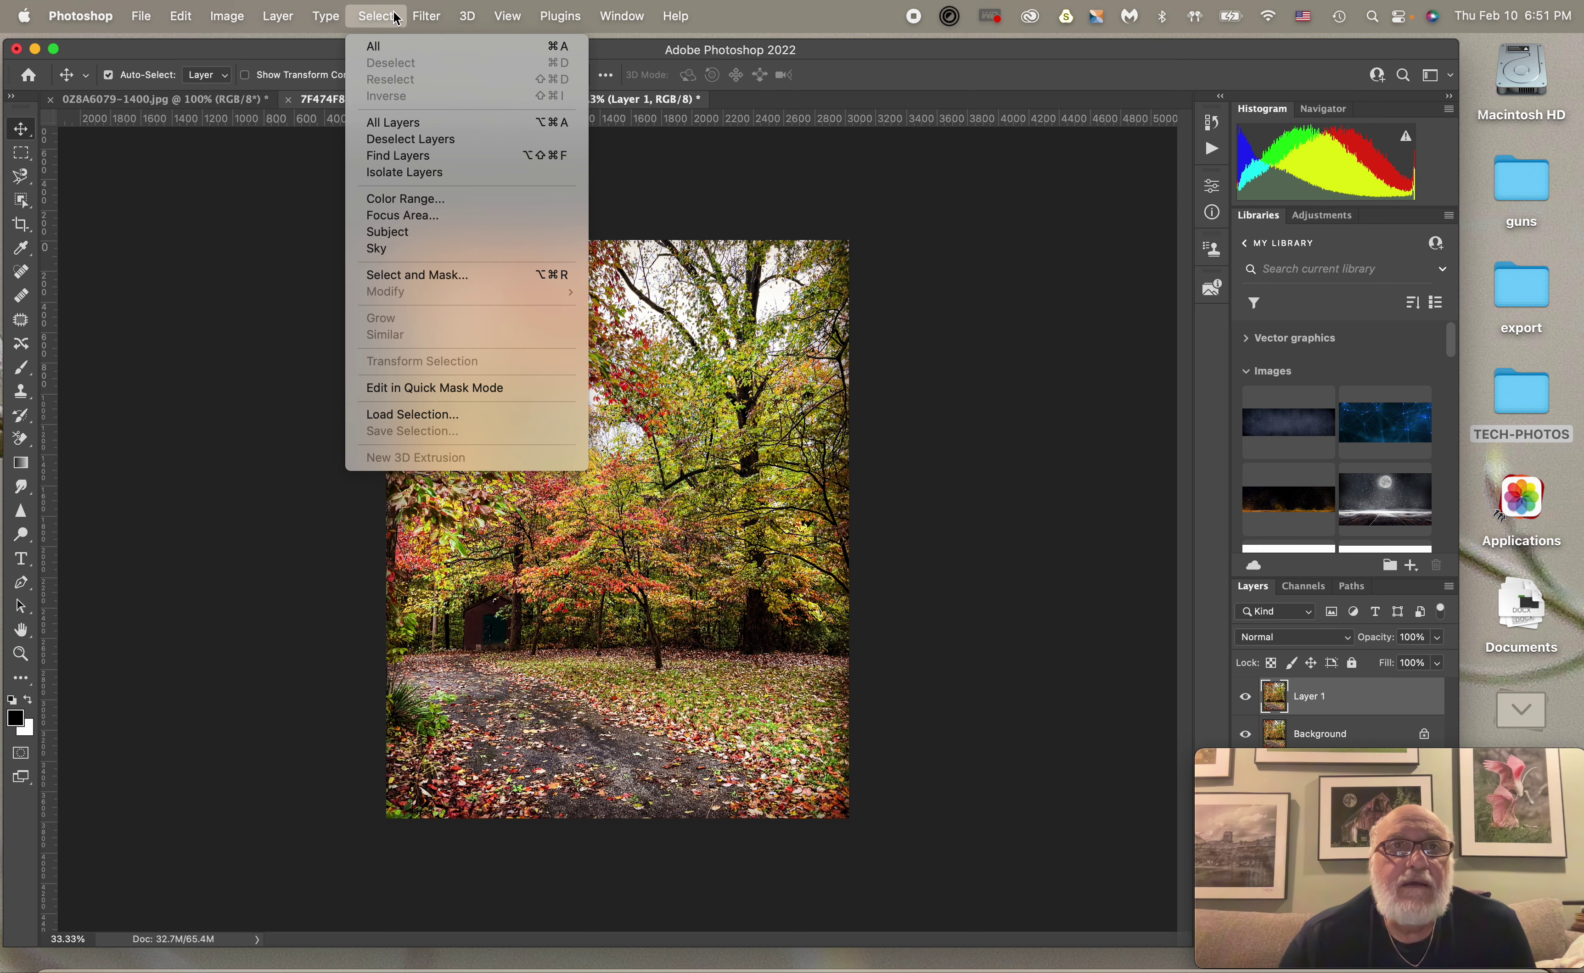
{"action": "mouse_move", "coordinate": [426, 16]}
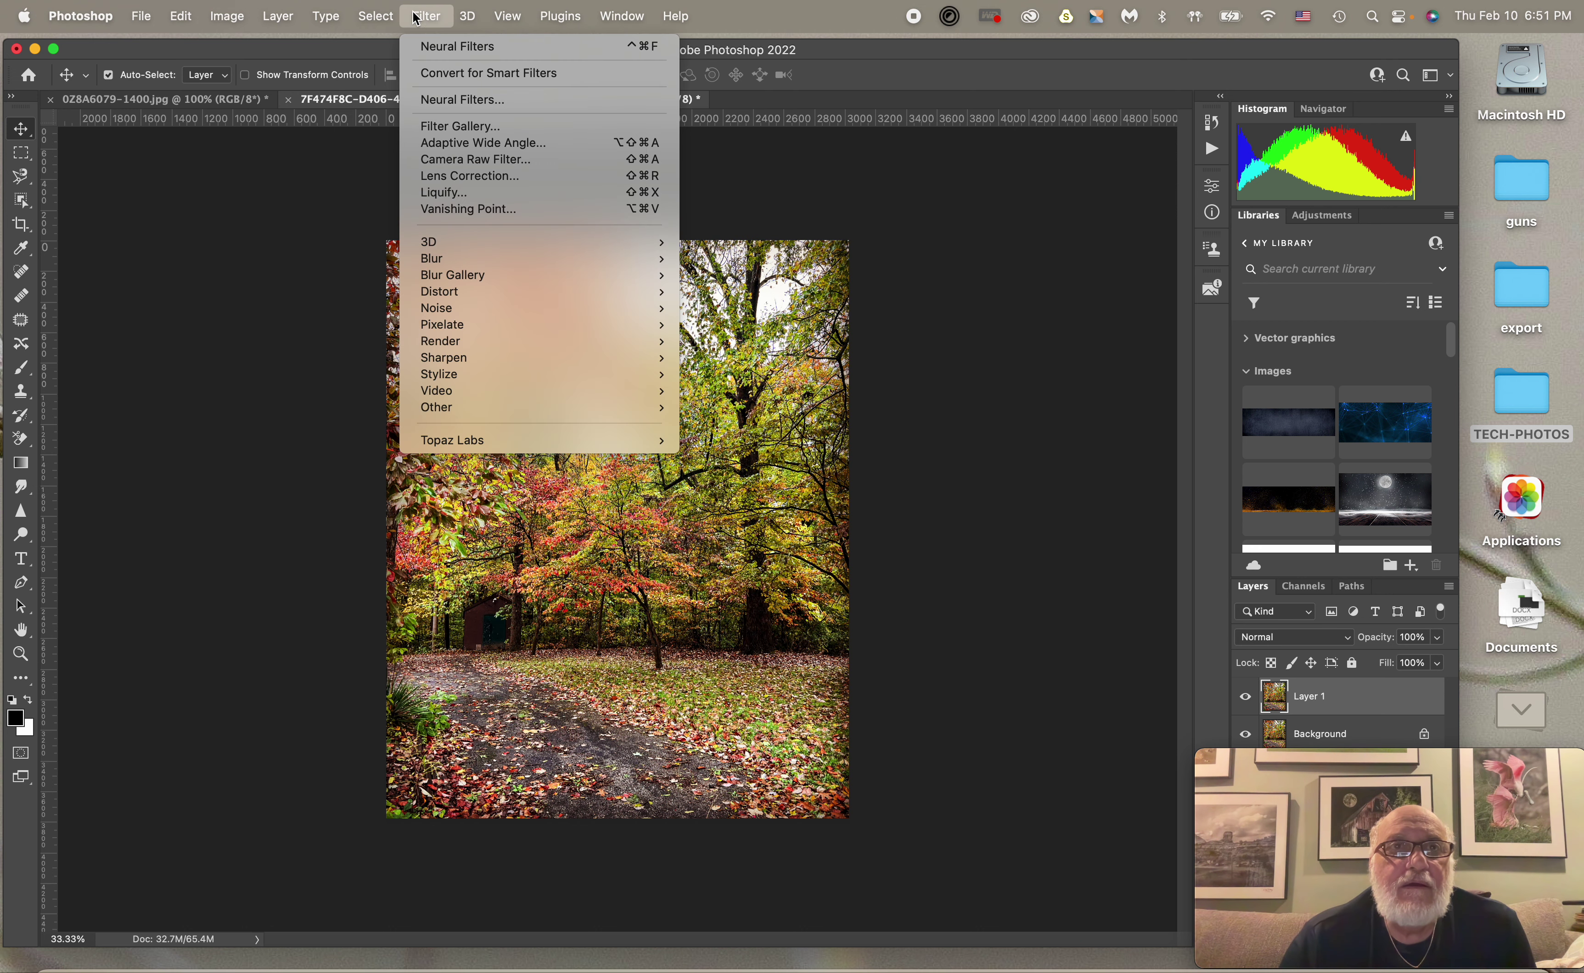
{"action": "left_click", "coordinate": [465, 99]}
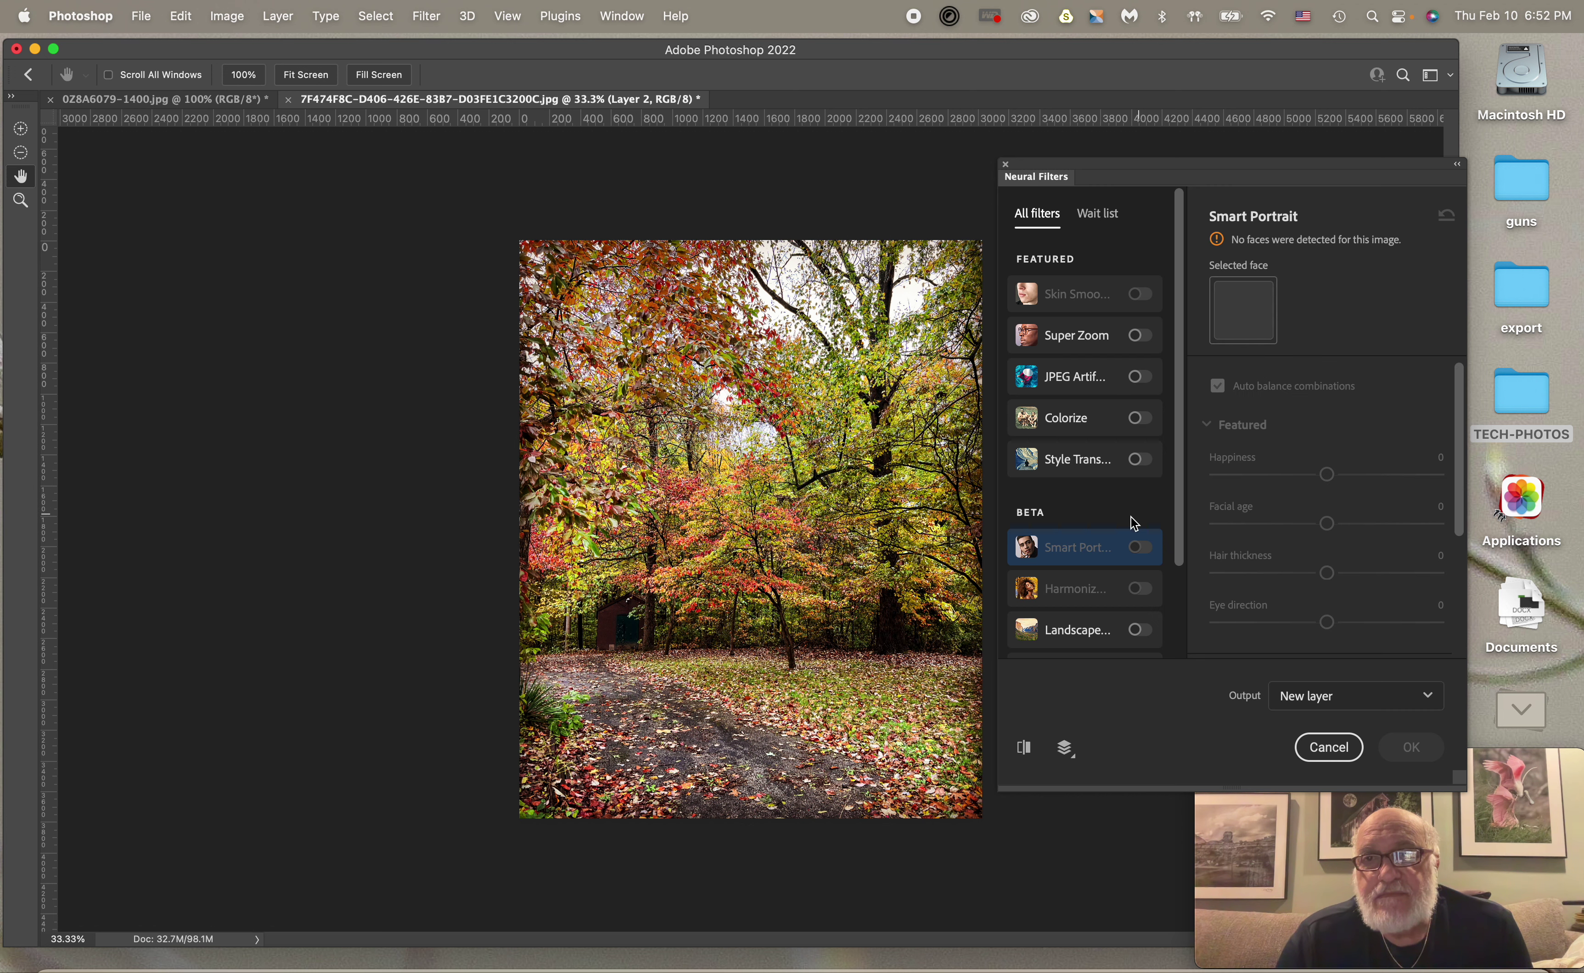
{"action": "left_click", "coordinate": [1139, 632]}
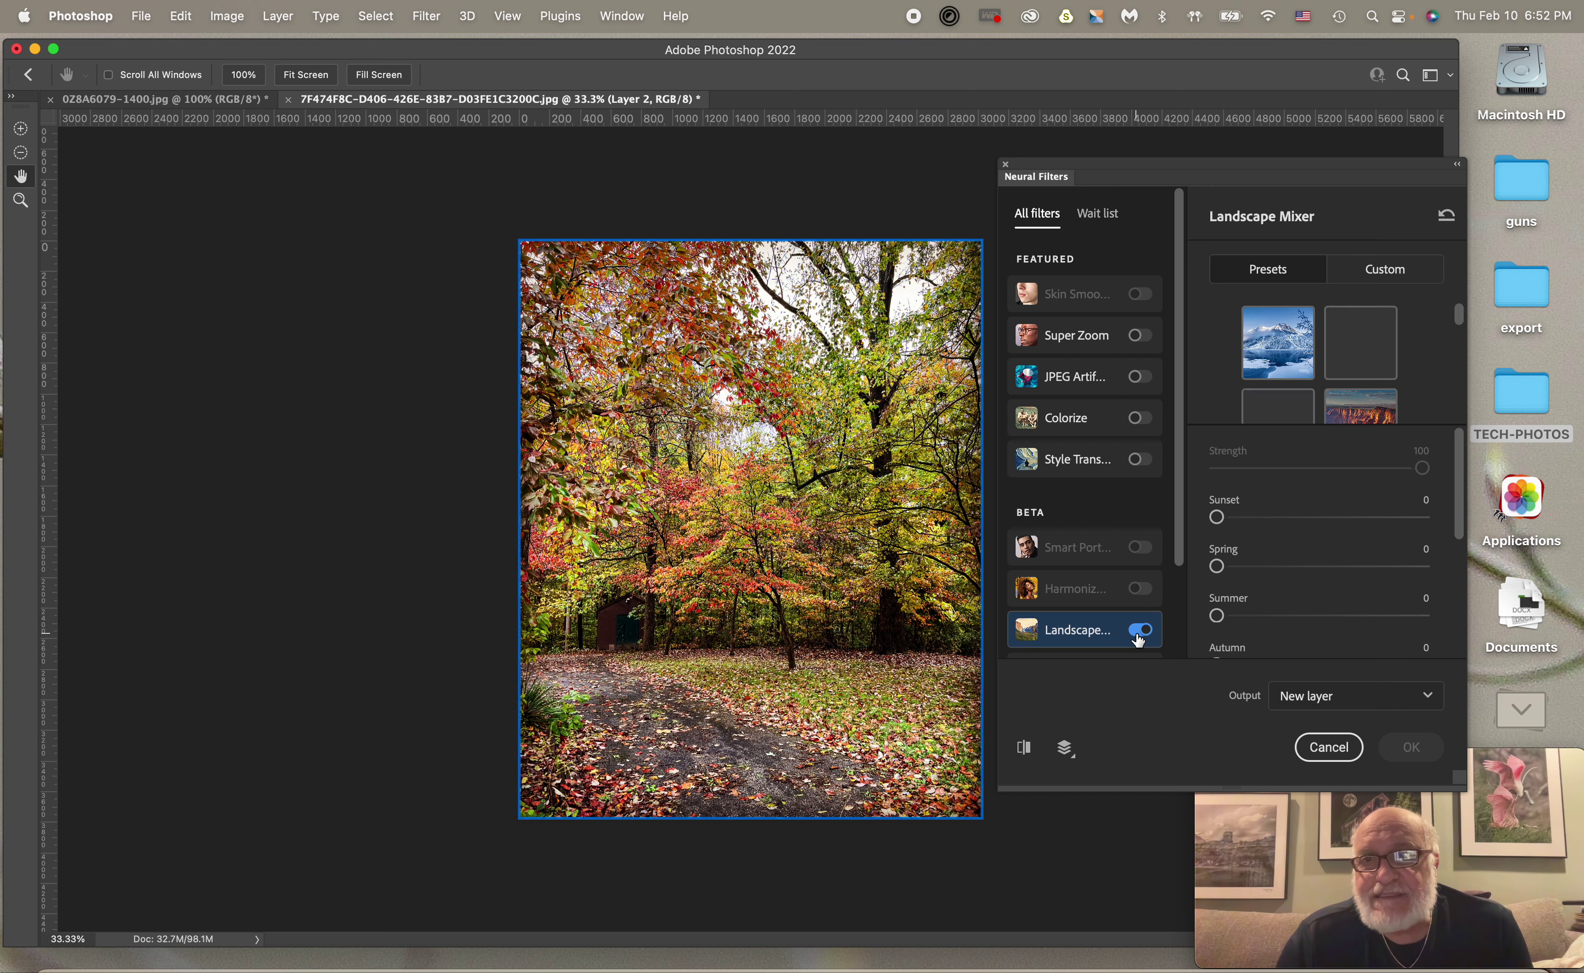
{"action": "left_click_drag", "start_coordinate": [1463, 321], "coordinate": [1461, 348]}
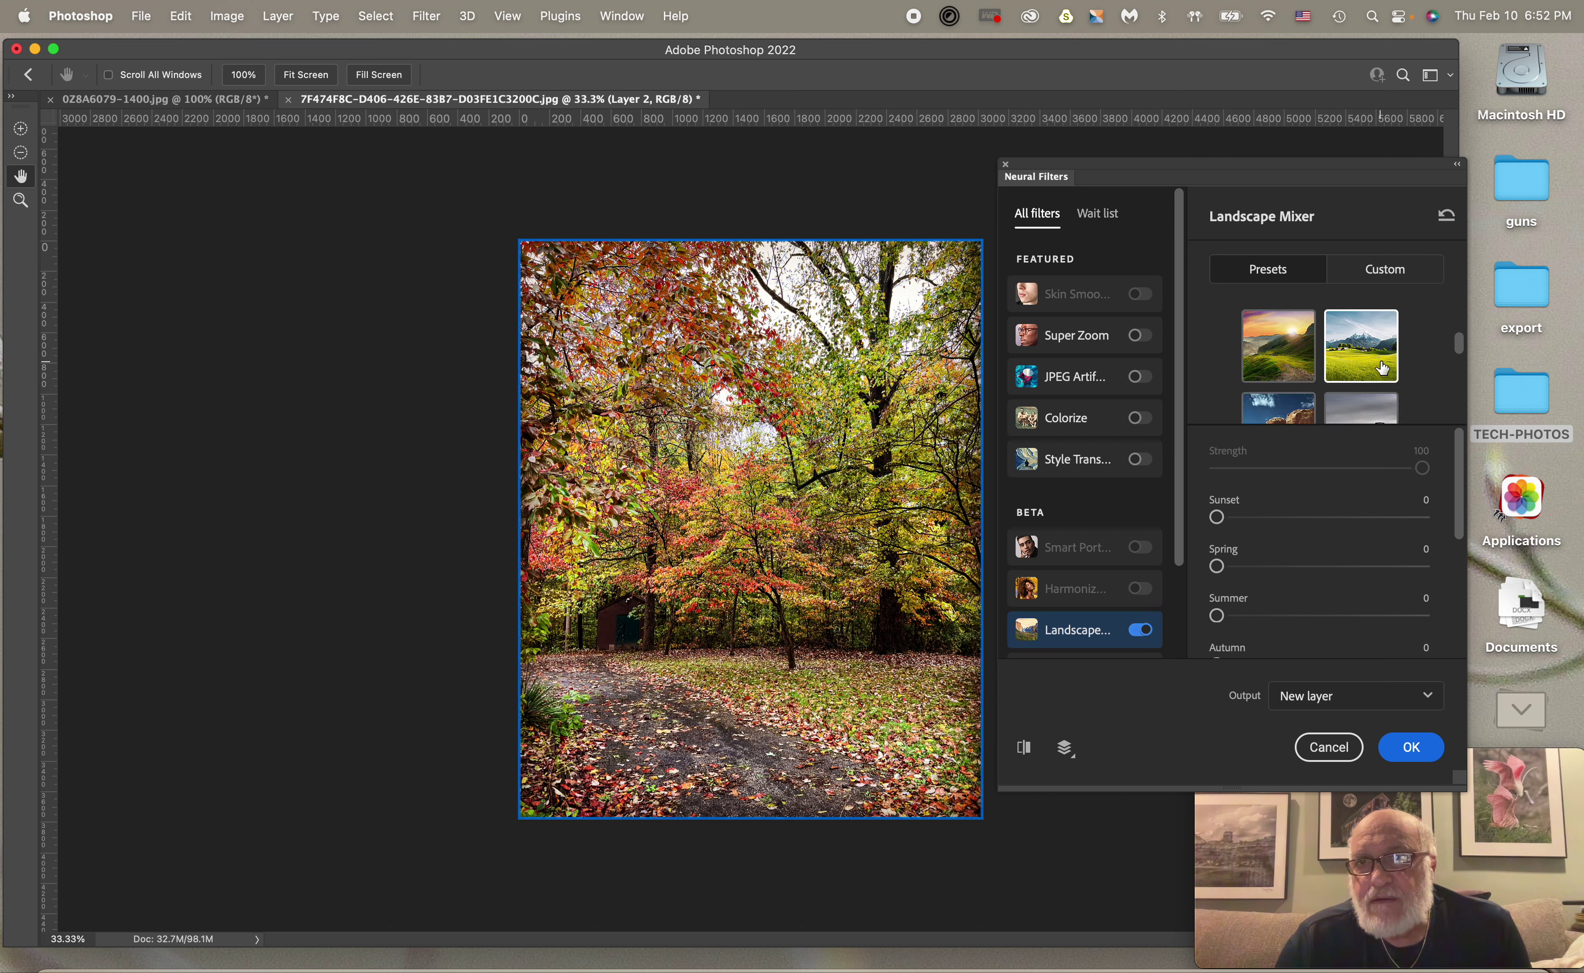
{"action": "left_click", "coordinate": [1382, 368]}
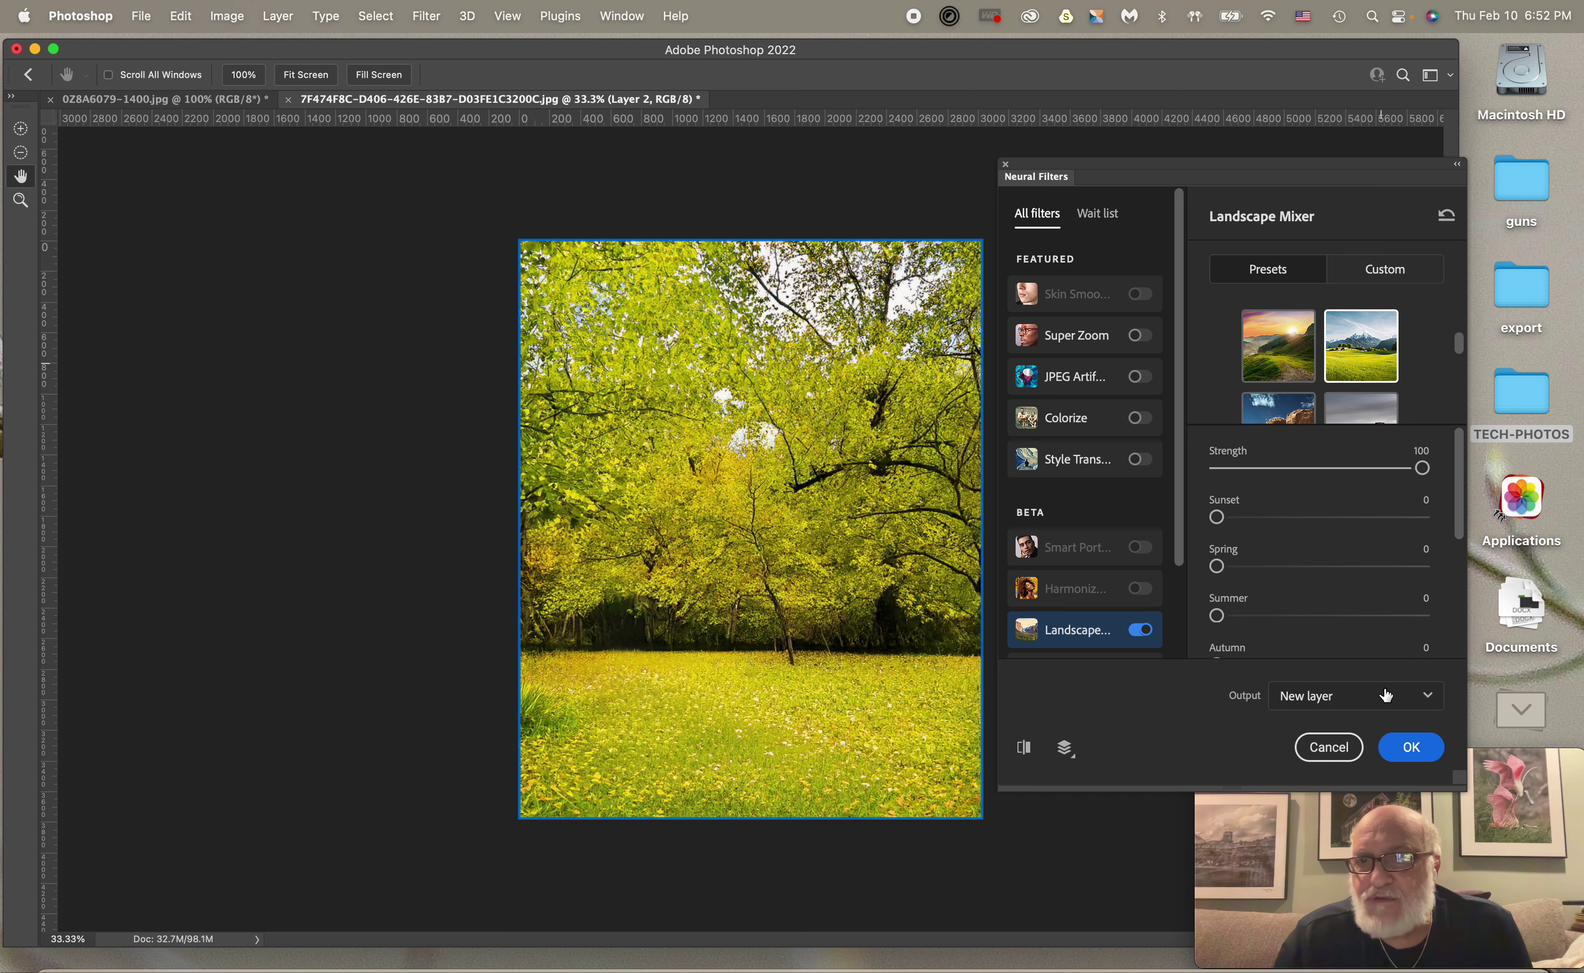
- Try the snowy mountain lake preset and the pink sunset preset on the forest photo
{"action": "scroll", "coordinate": [1462, 352], "scroll_direction": "up", "scroll_amount": 3}
{"action": "left_click", "coordinate": [1278, 368]}
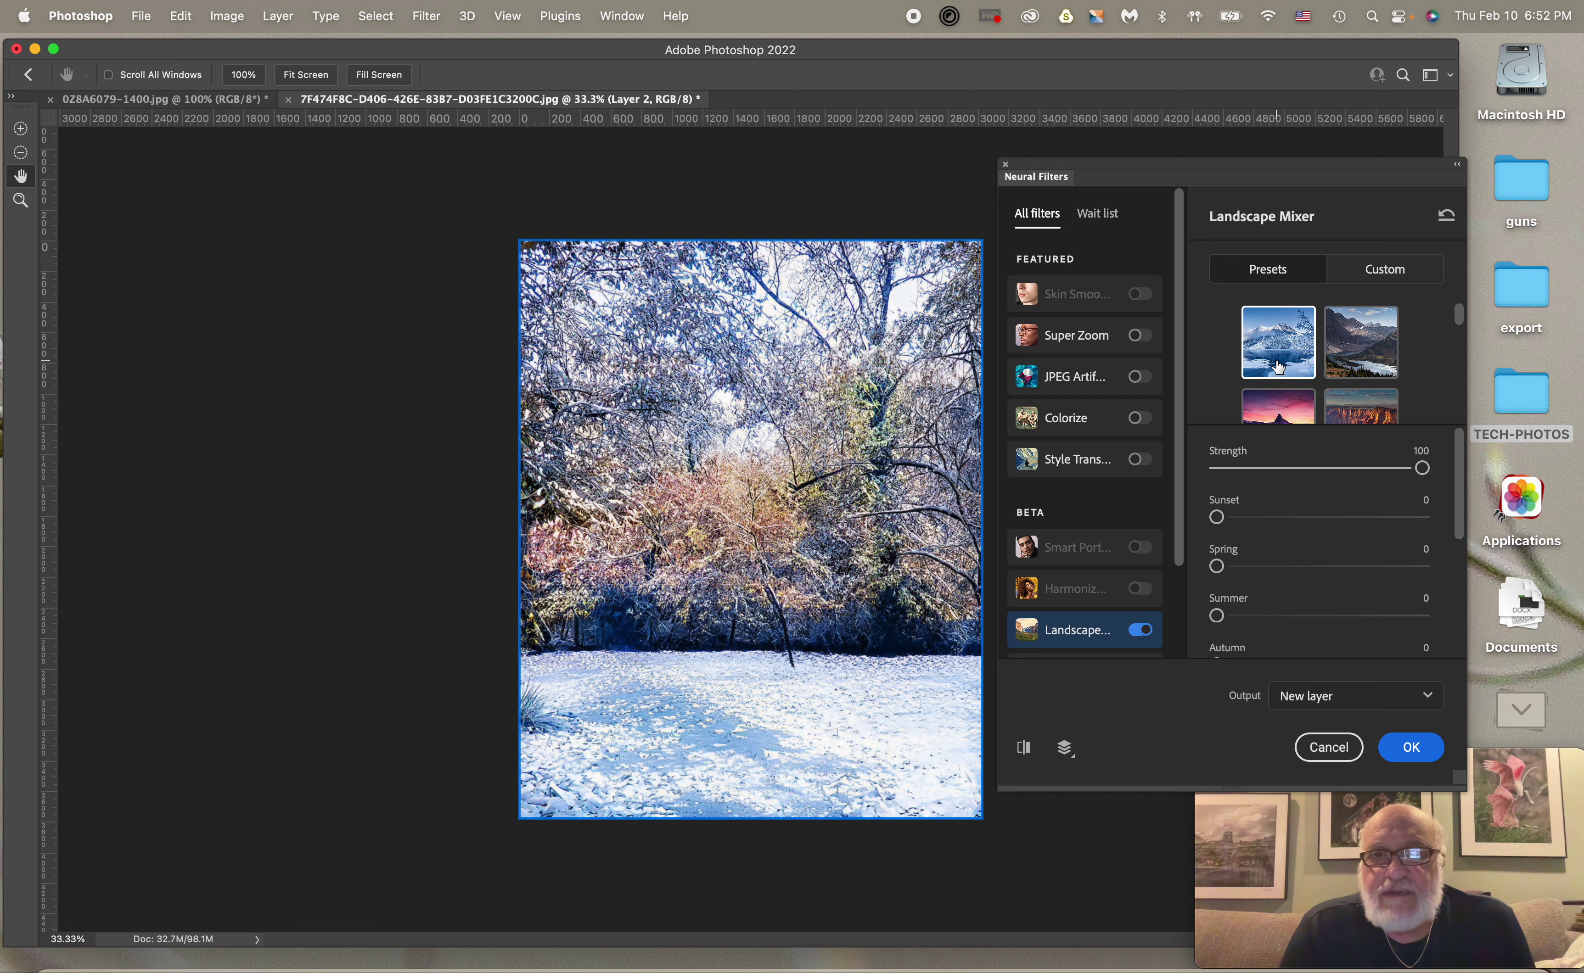
{"action": "left_click", "coordinate": [1278, 411]}
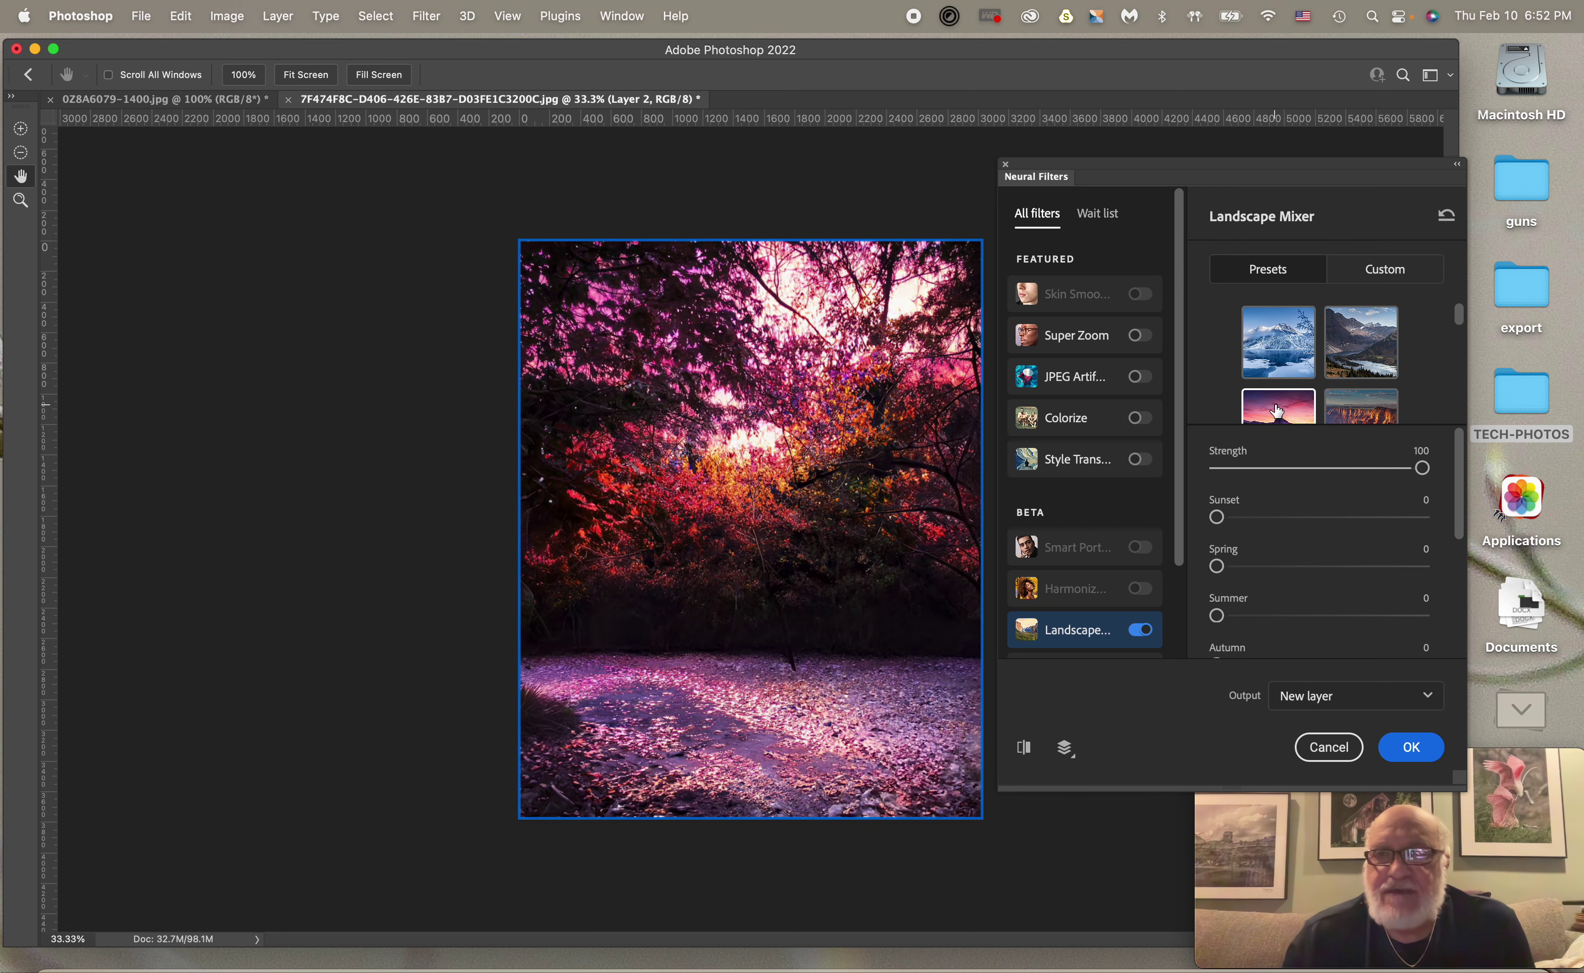
- Try the butterfly photo _D6A1707-C.jpg from the TECH-PHOTOS folder as a custom Landscape Mixer style image
{"action": "left_click", "coordinate": [1377, 277]}
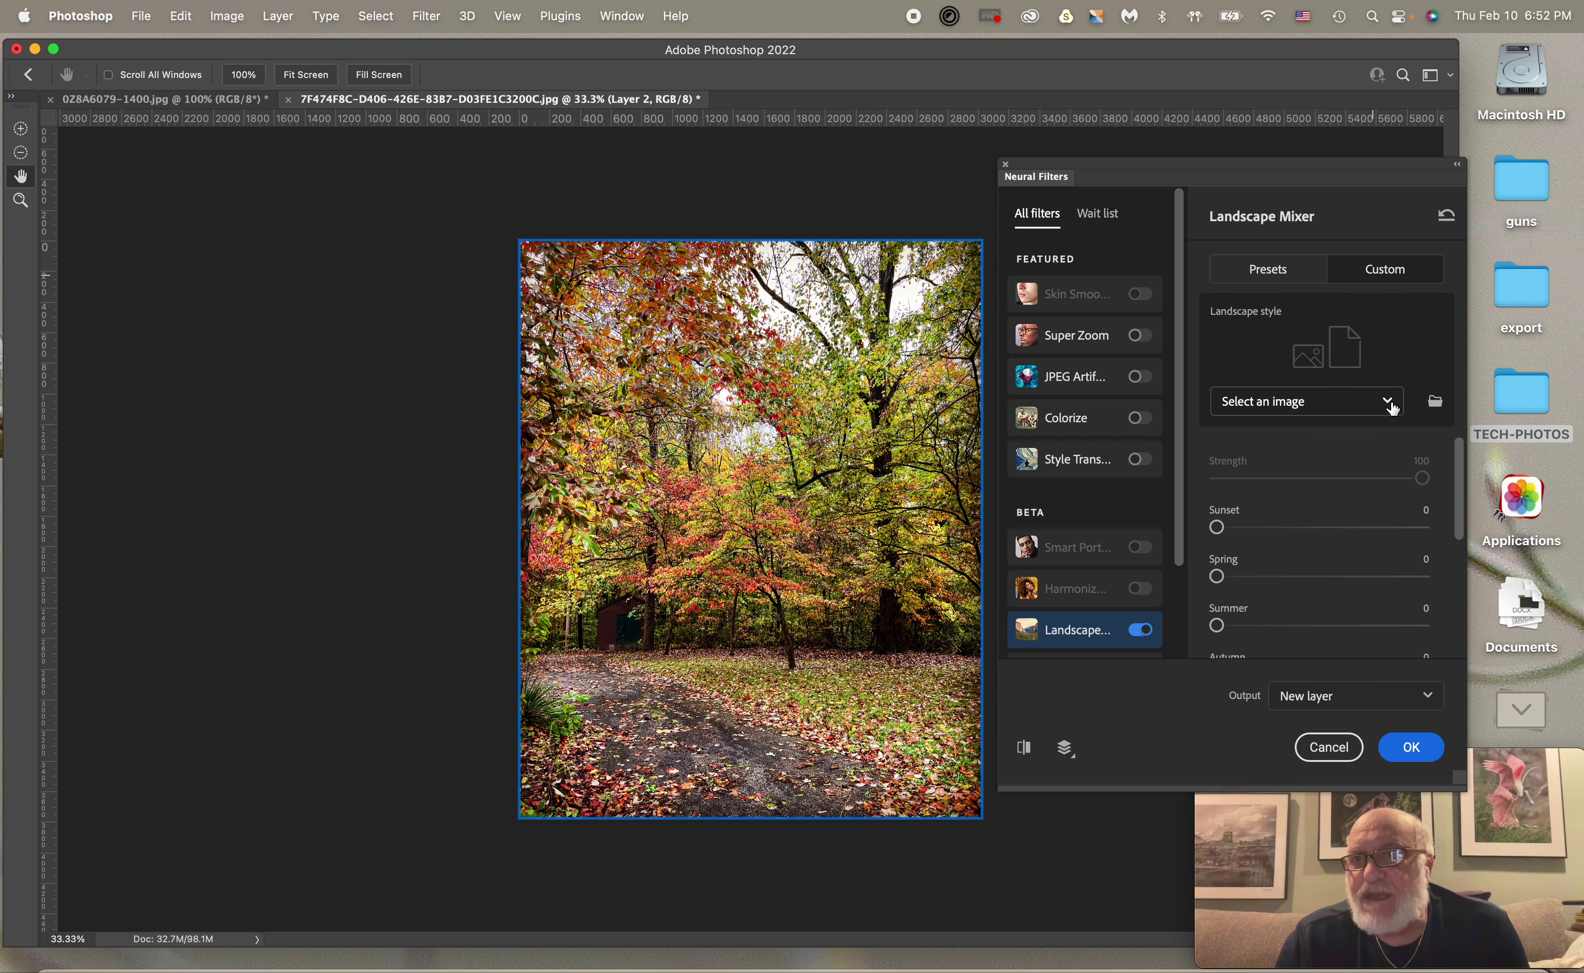
{"action": "left_click", "coordinate": [1391, 408]}
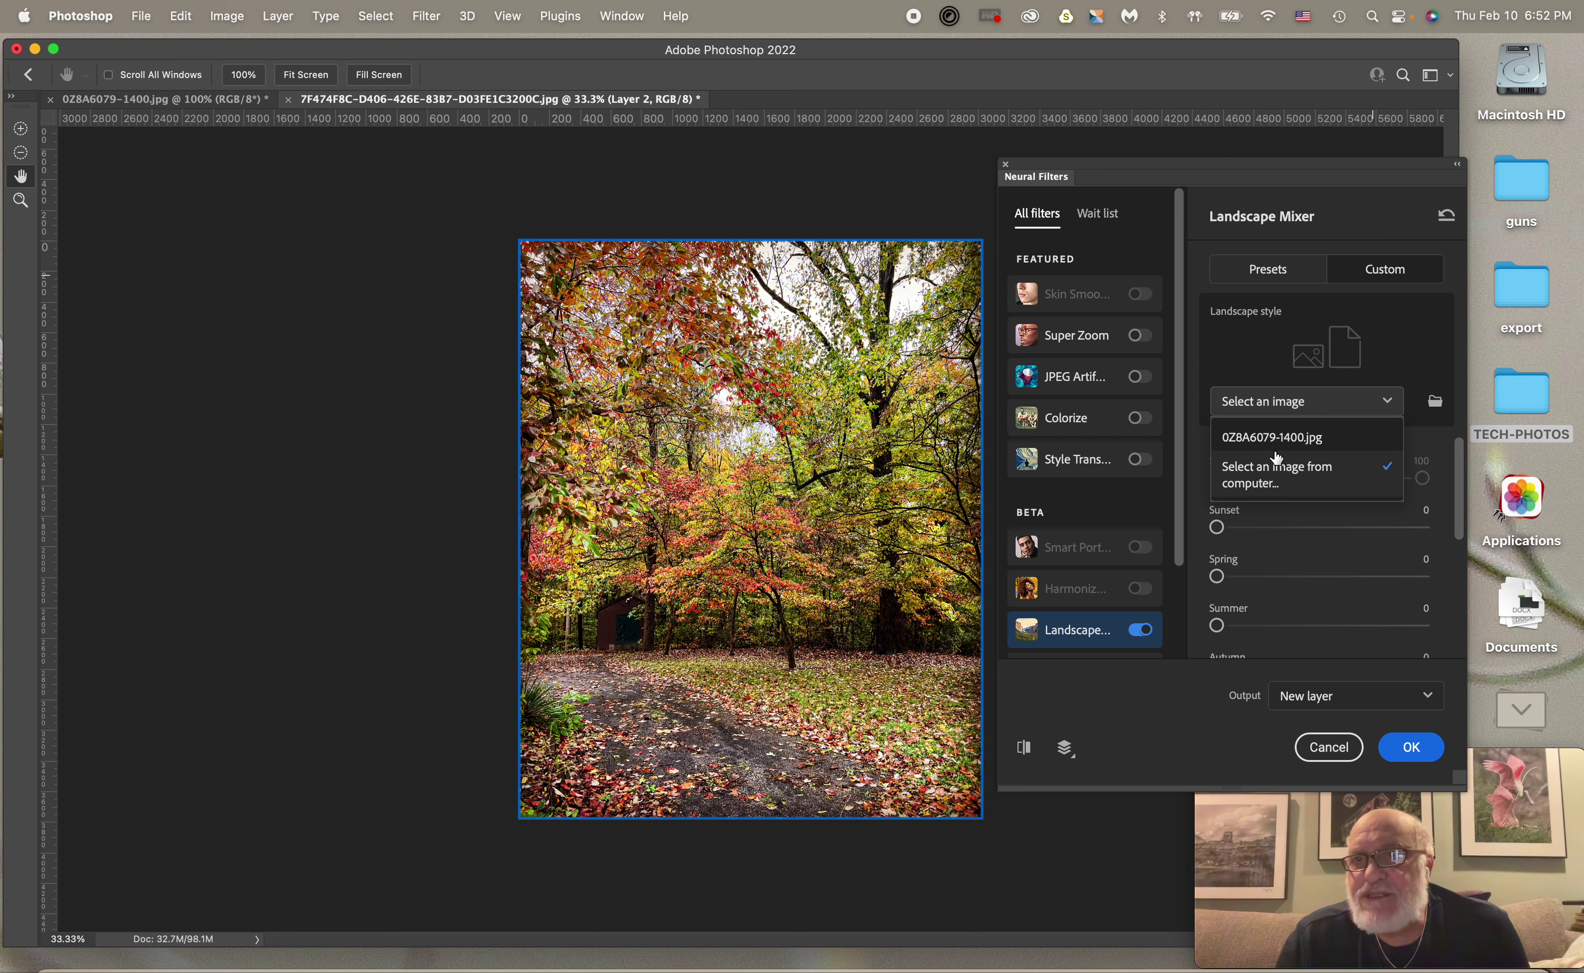
{"action": "left_click", "coordinate": [1397, 358]}
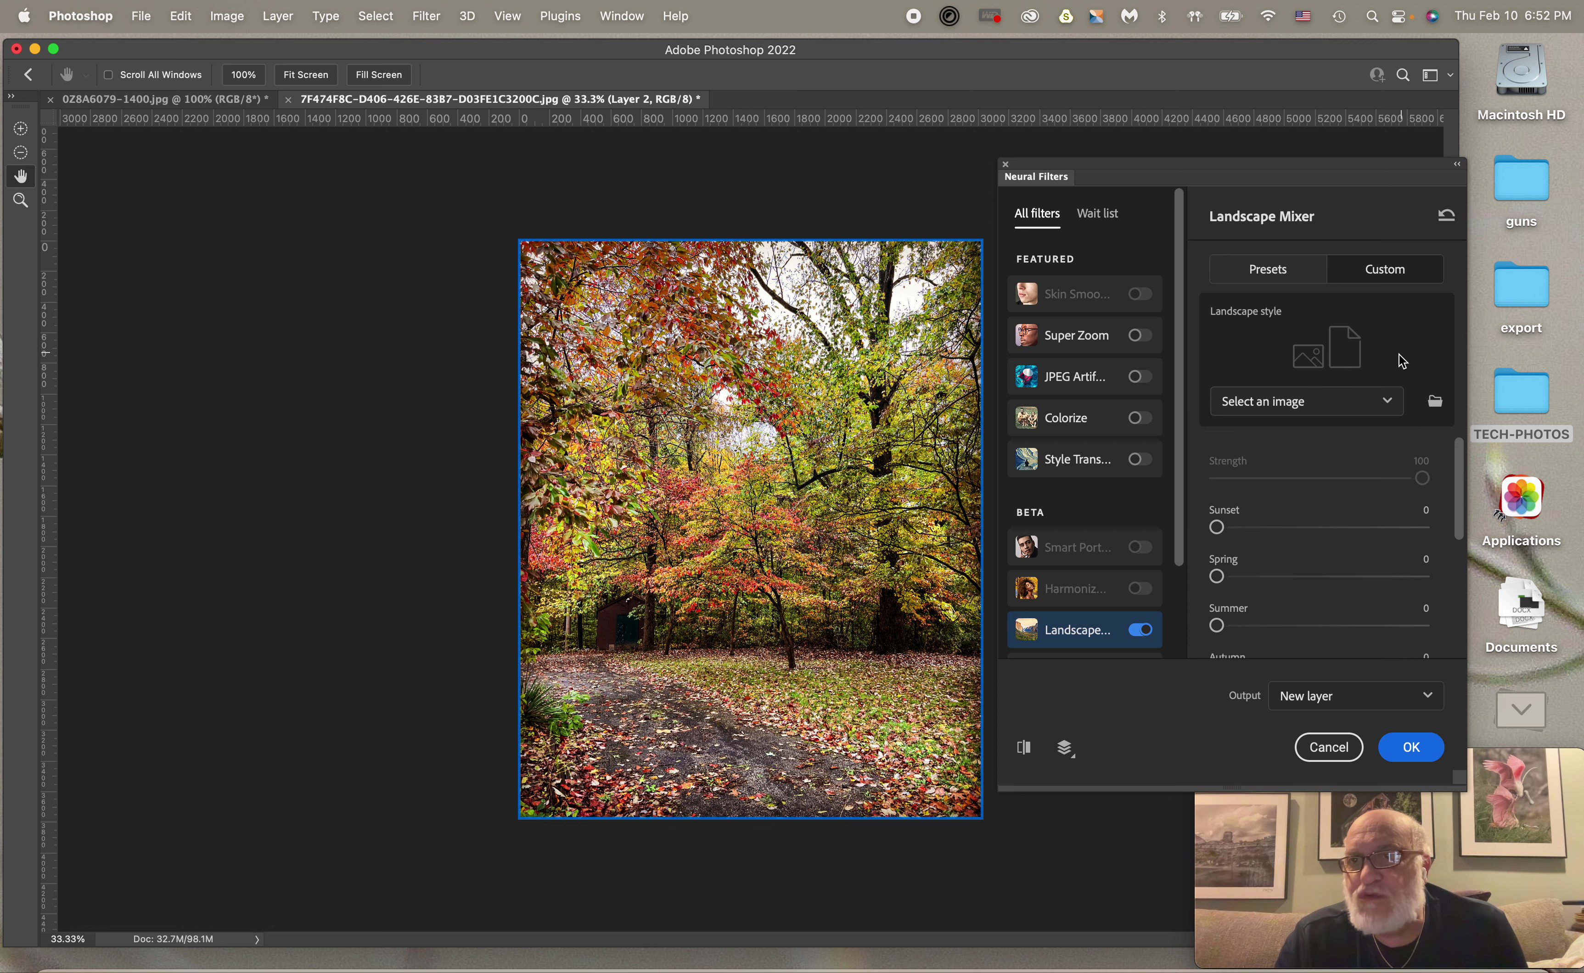
{"action": "left_click", "coordinate": [1435, 403]}
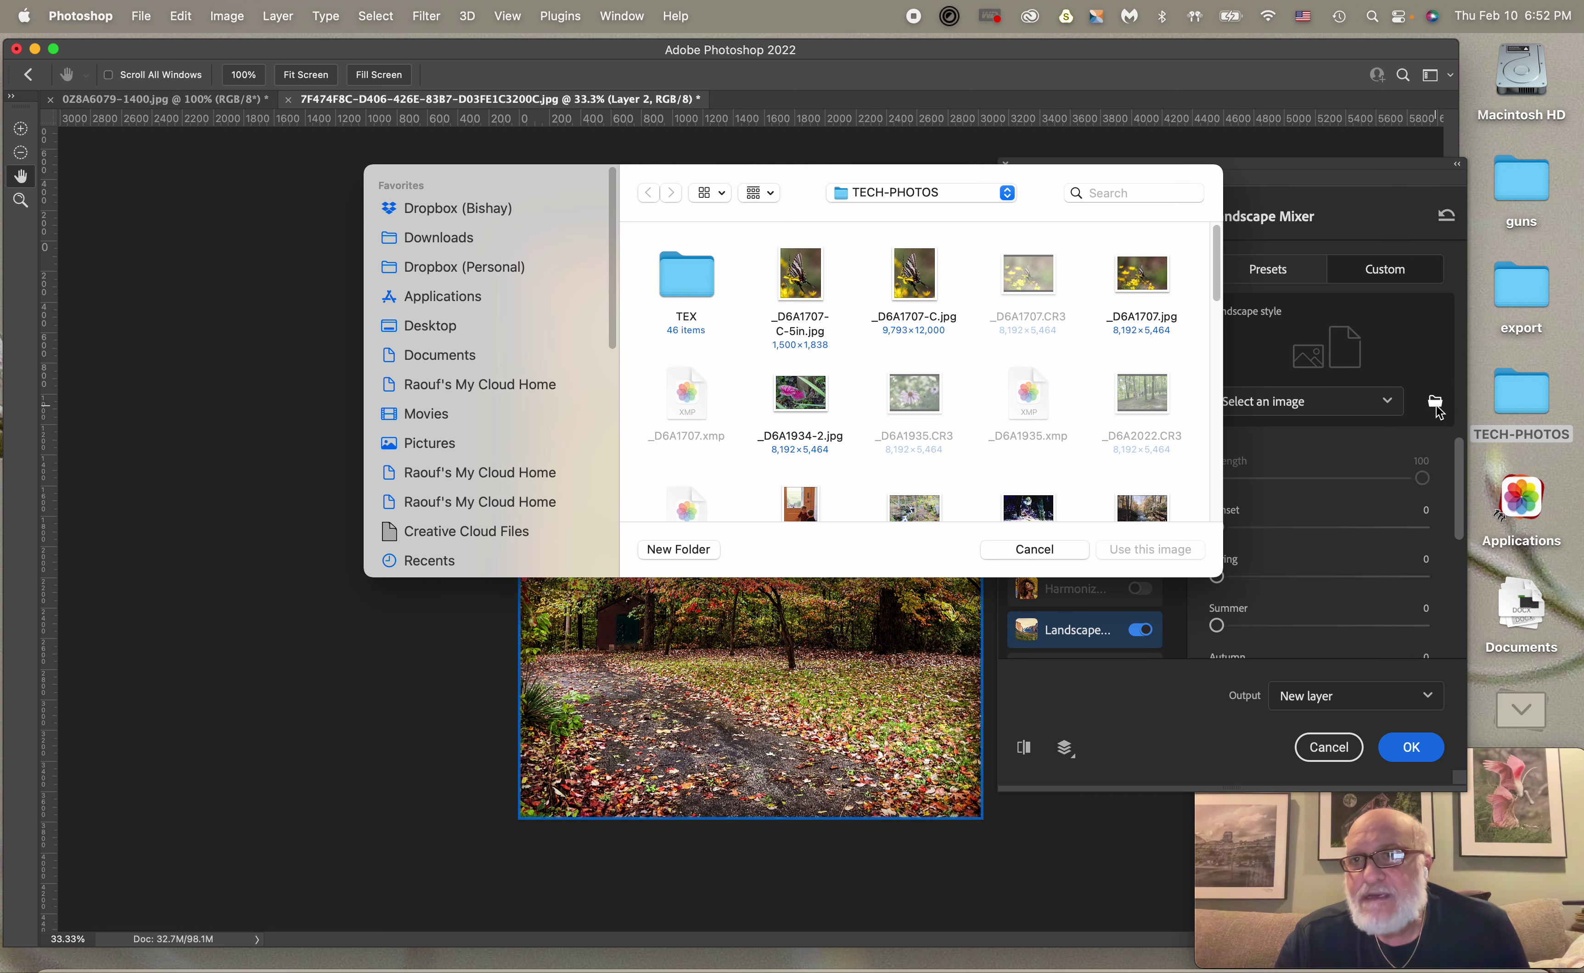
{"action": "left_click", "coordinate": [922, 285]}
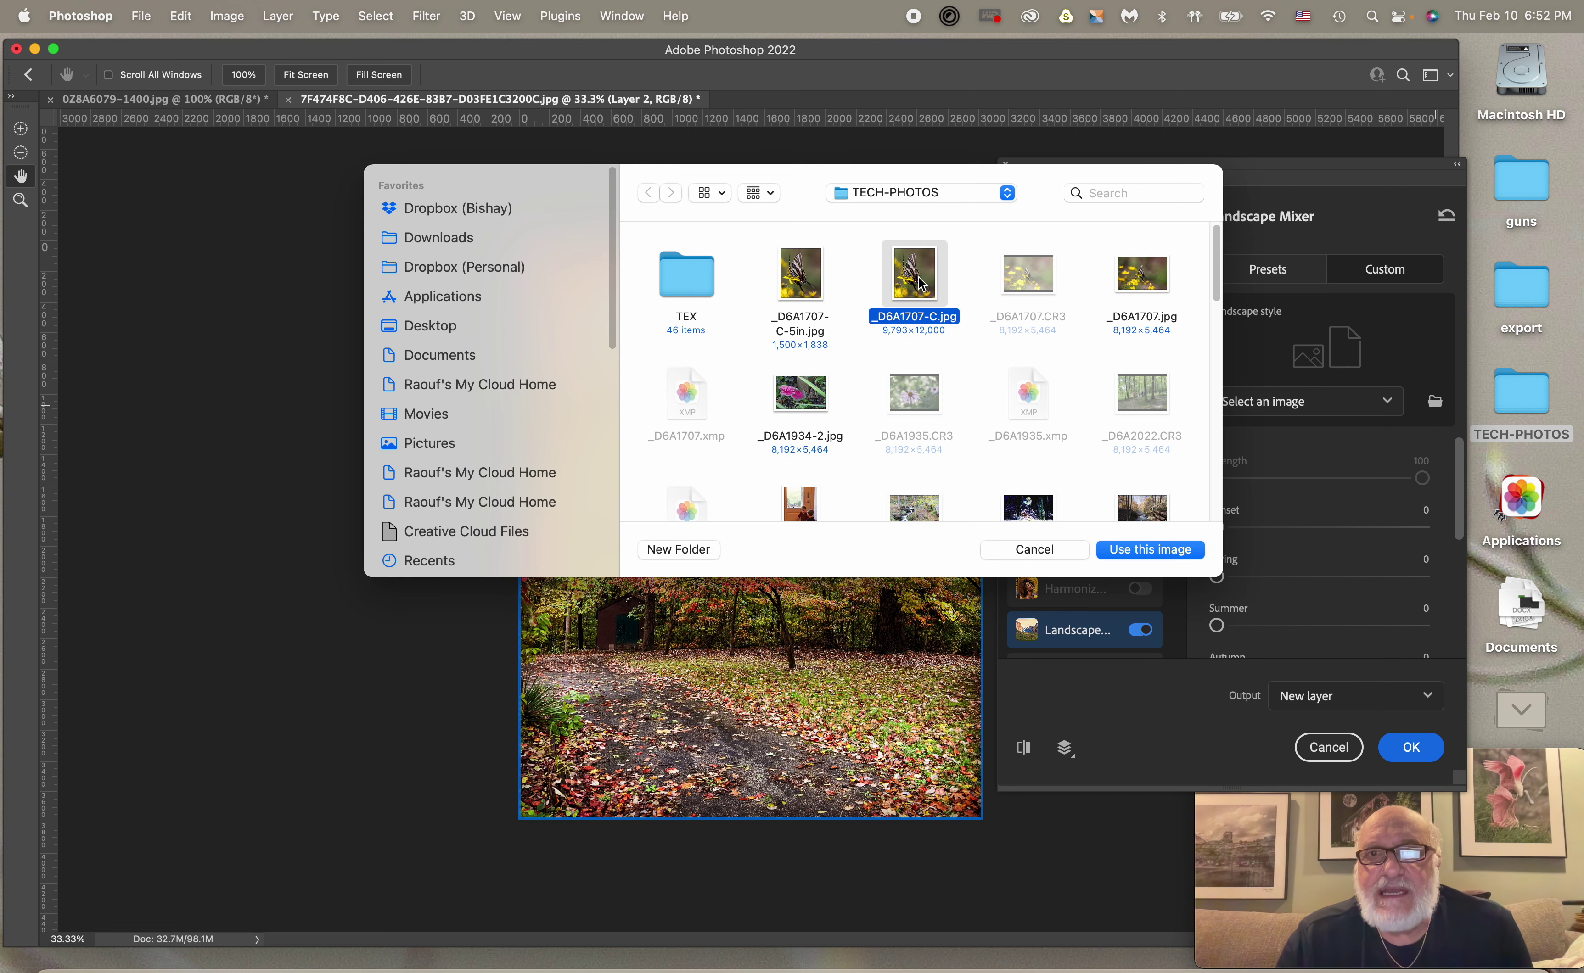
{"action": "left_click", "coordinate": [1153, 558]}
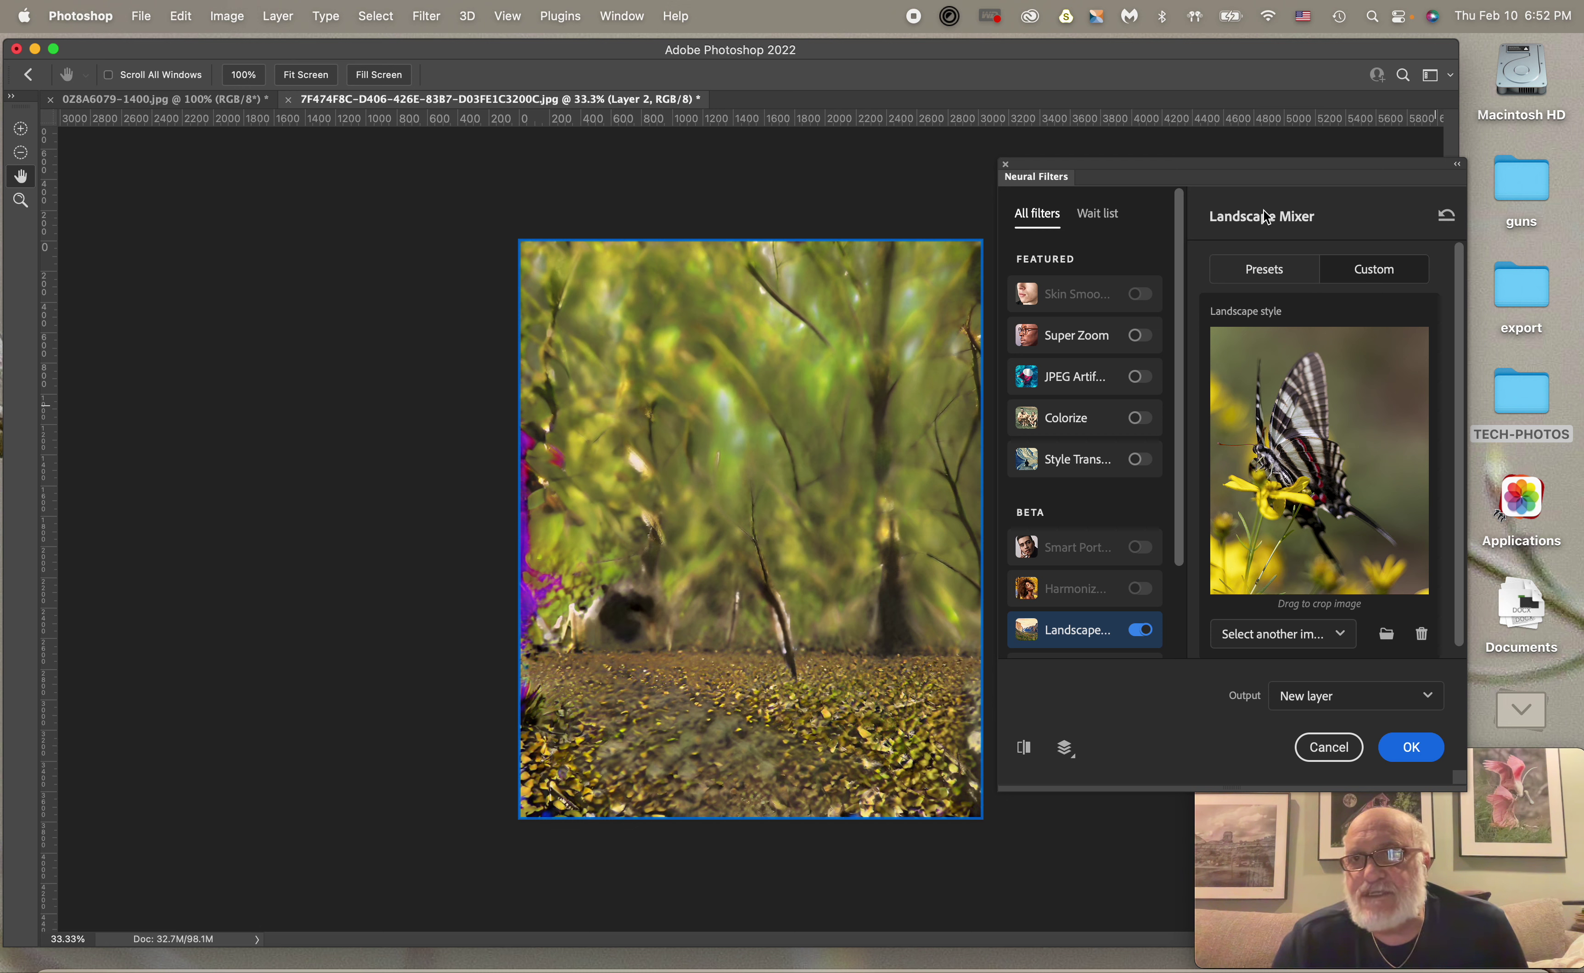
- Try the dark mountain valley preset in Landscape Mixer with Sunset at 28, Spring at 18 and Summer at 37
{"action": "left_click", "coordinate": [1261, 268]}
{"action": "left_click", "coordinate": [1248, 315]}
{"action": "left_click", "coordinate": [1357, 357]}
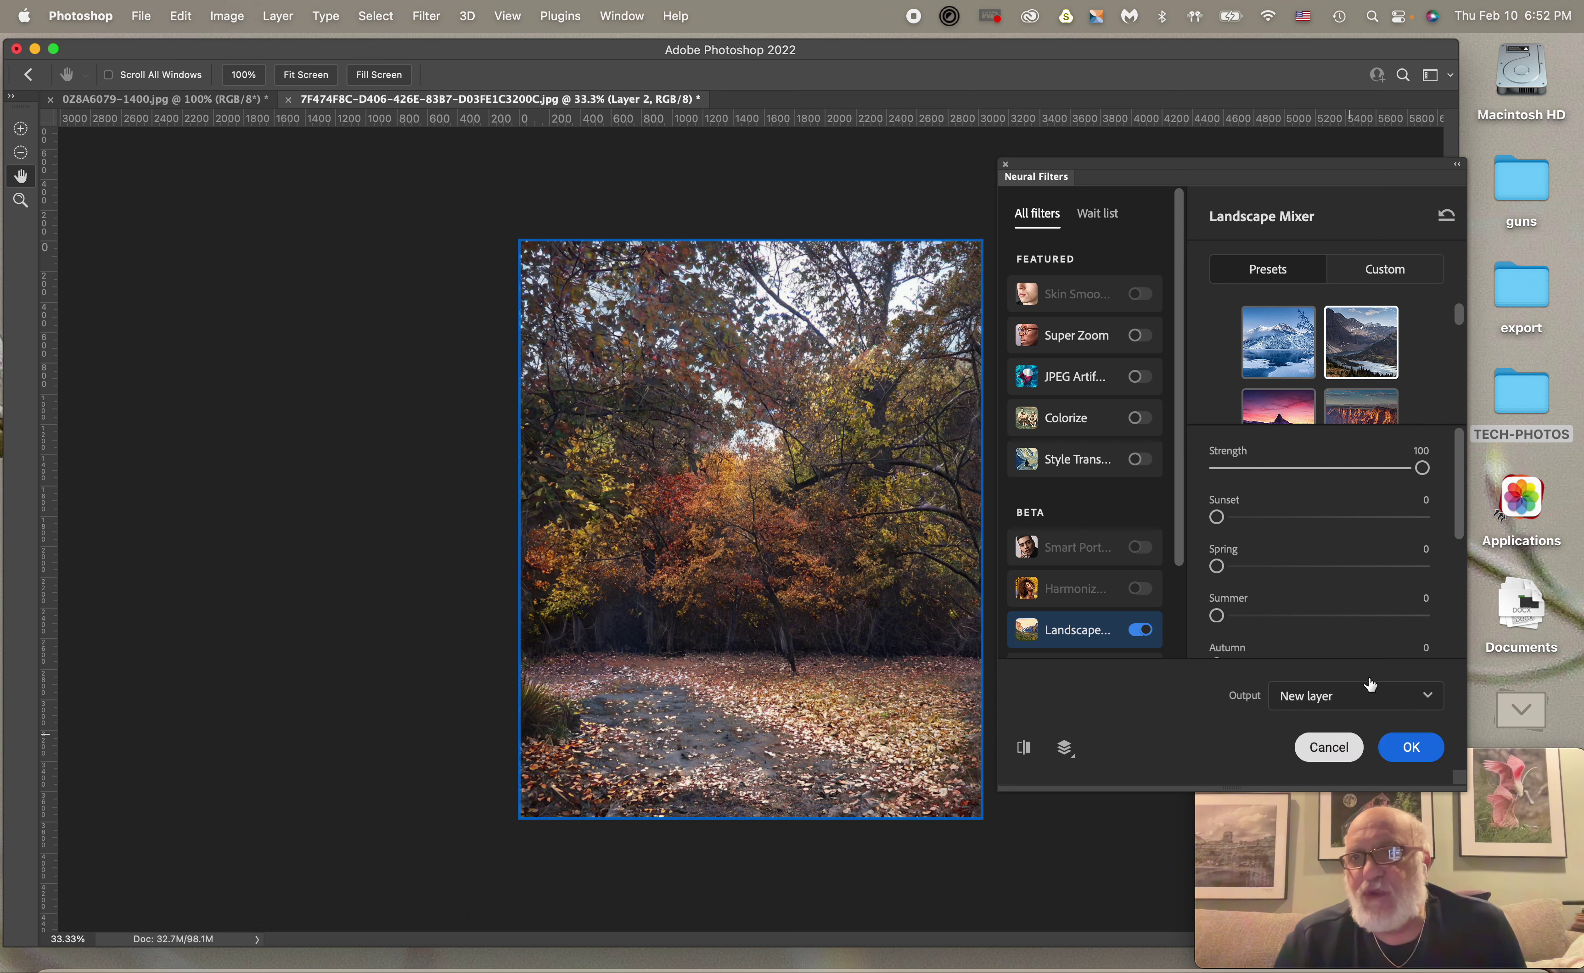
{"action": "left_click_drag", "start_coordinate": [1217, 518], "coordinate": [1273, 517]}
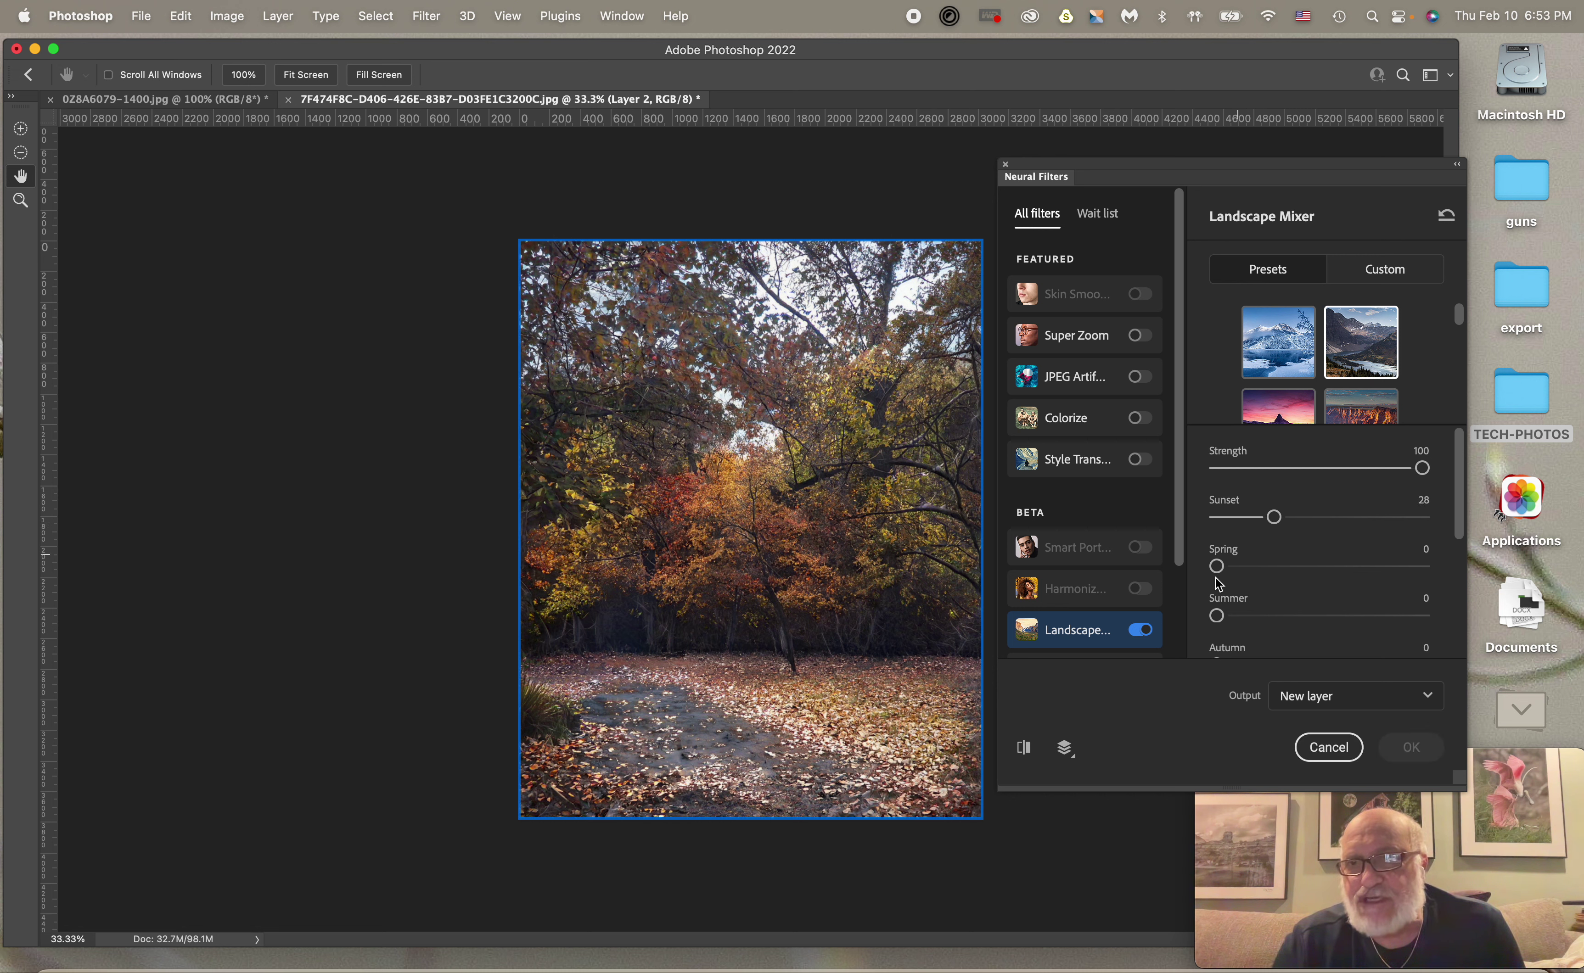
{"action": "left_click_drag", "start_coordinate": [1217, 566], "coordinate": [1254, 566]}
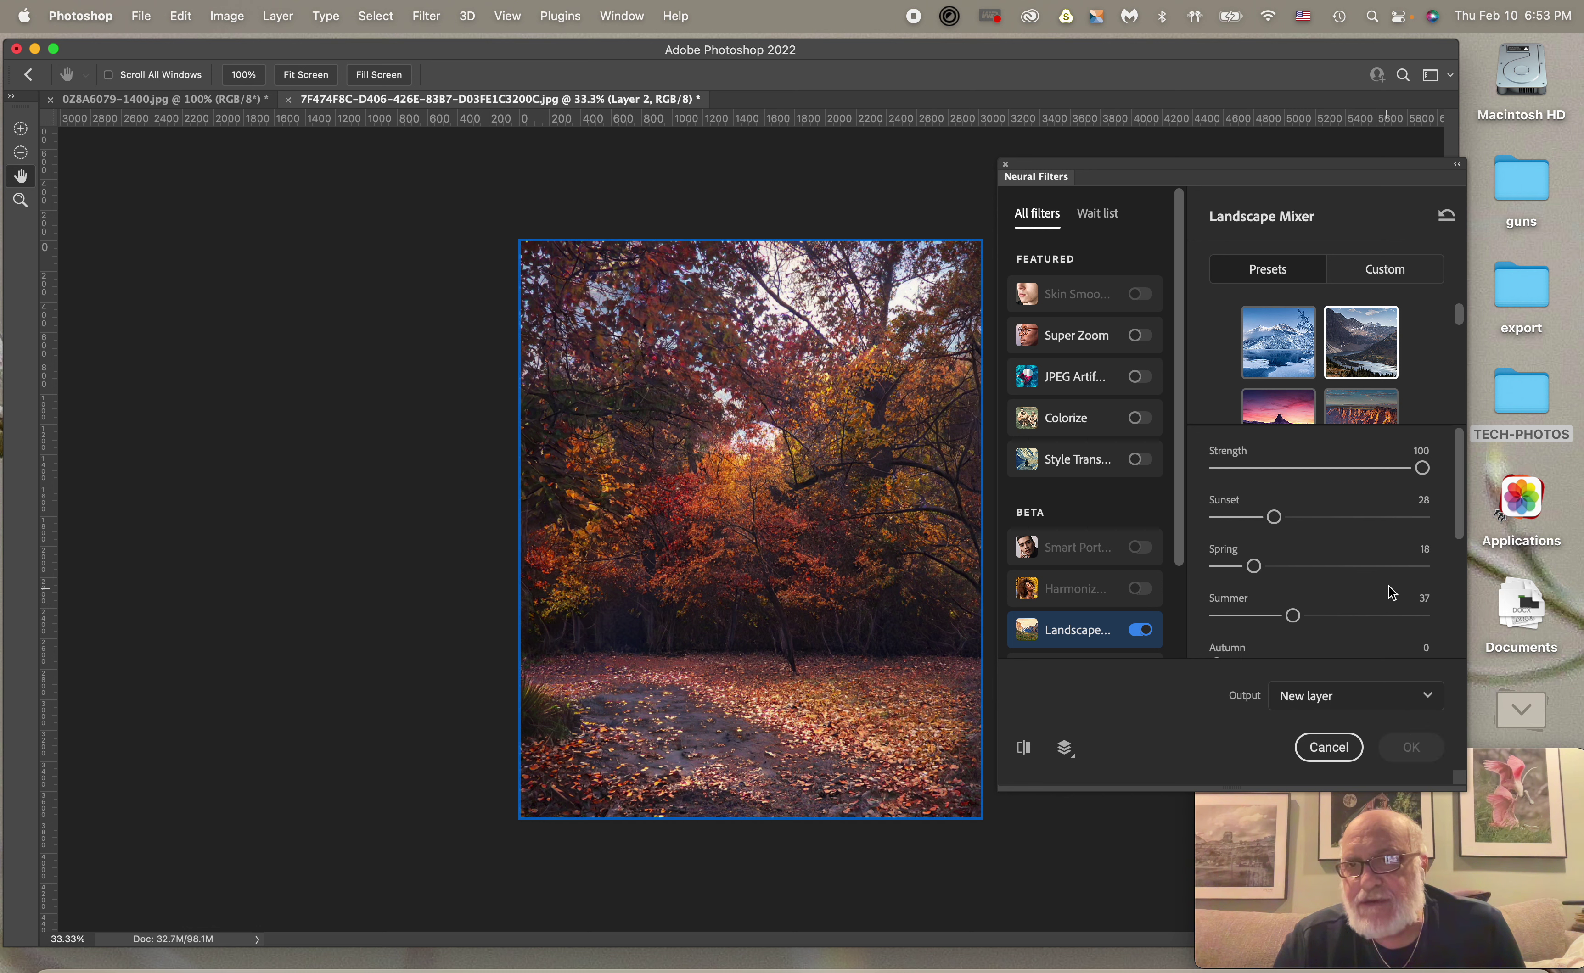
- Turn on Preserve subject and Harmonize subject for the landscape mix and try to output it to a new layer
{"action": "scroll", "coordinate": [1424, 540], "scroll_direction": "down", "scroll_amount": 5}
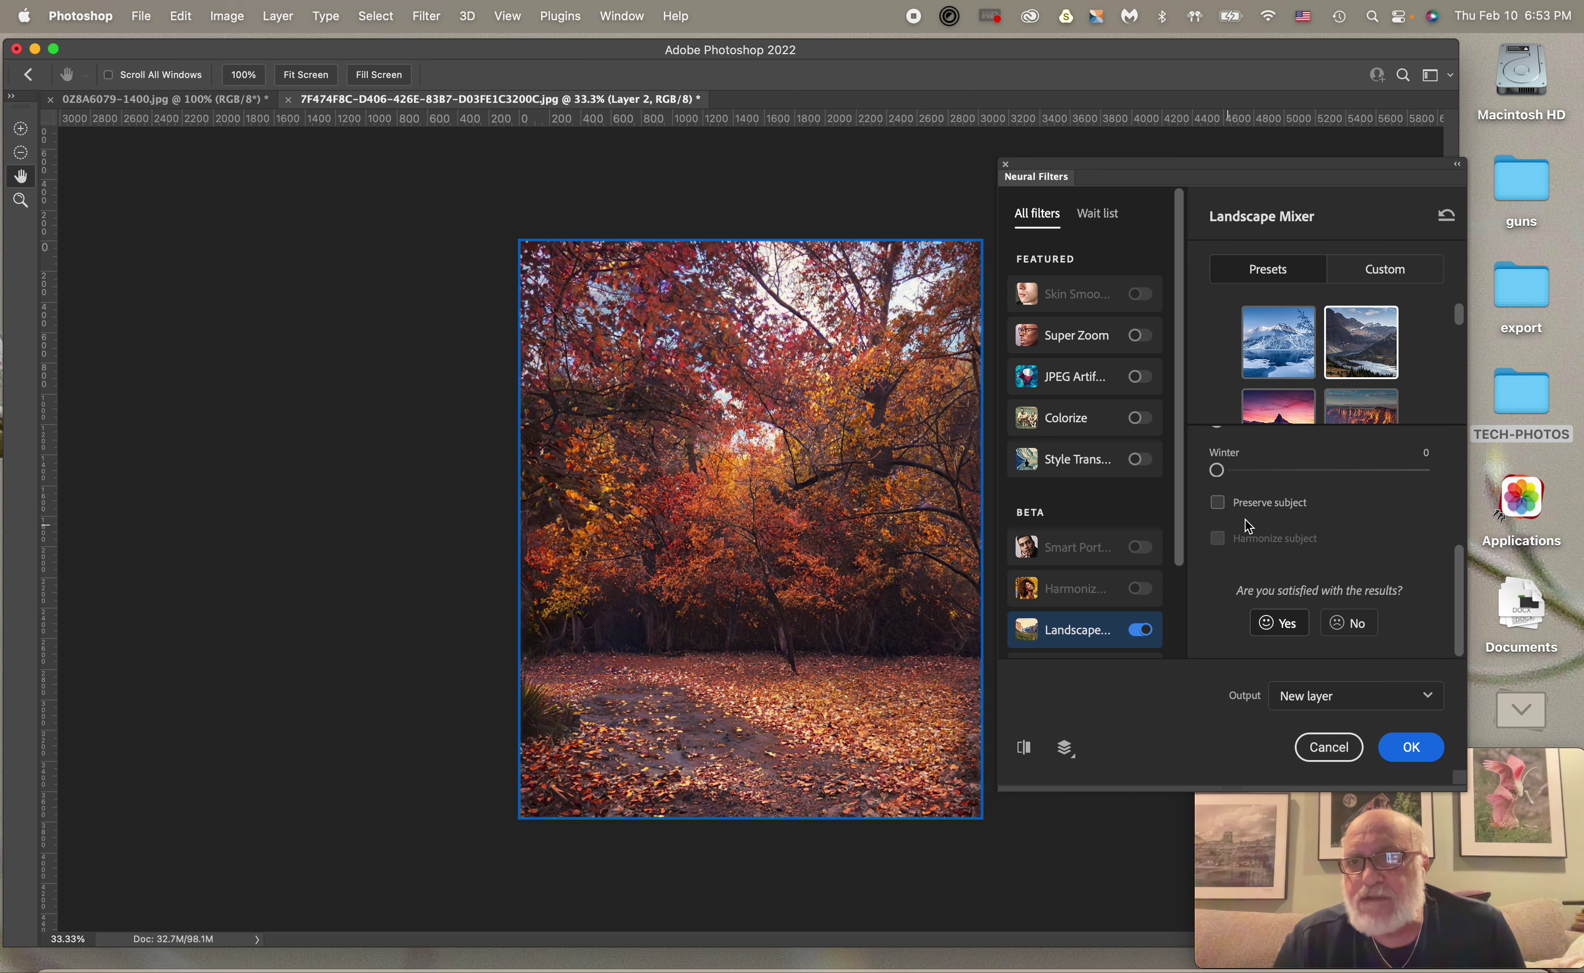
{"action": "left_click", "coordinate": [1219, 503]}
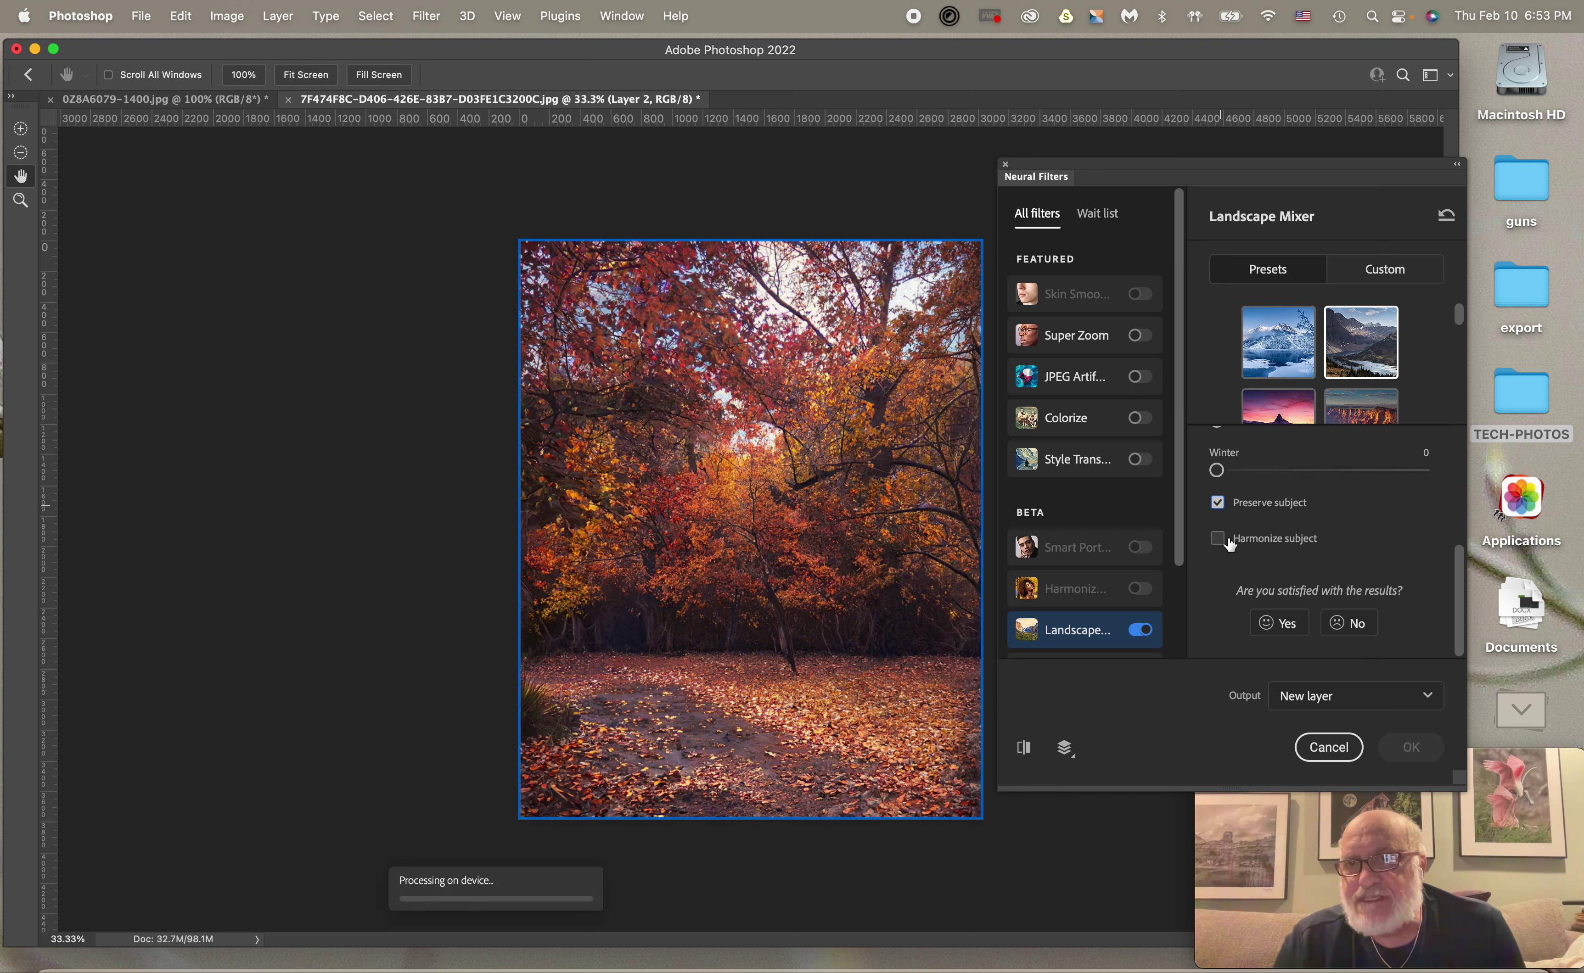
{"action": "left_click", "coordinate": [1217, 540]}
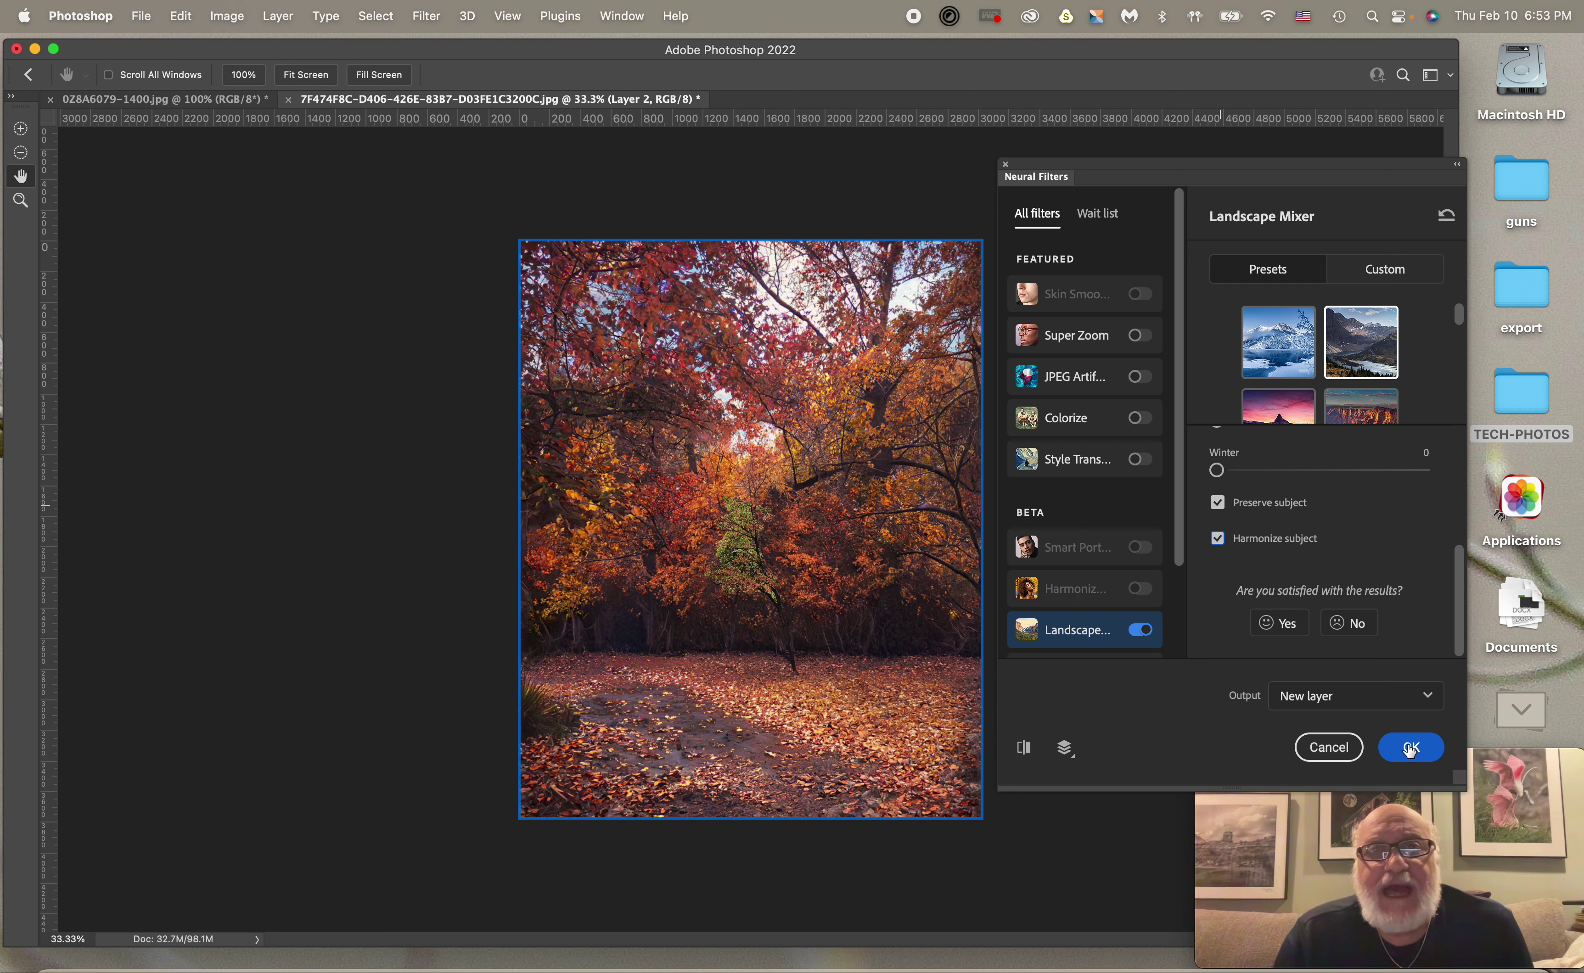
{"action": "left_click", "coordinate": [1392, 753]}
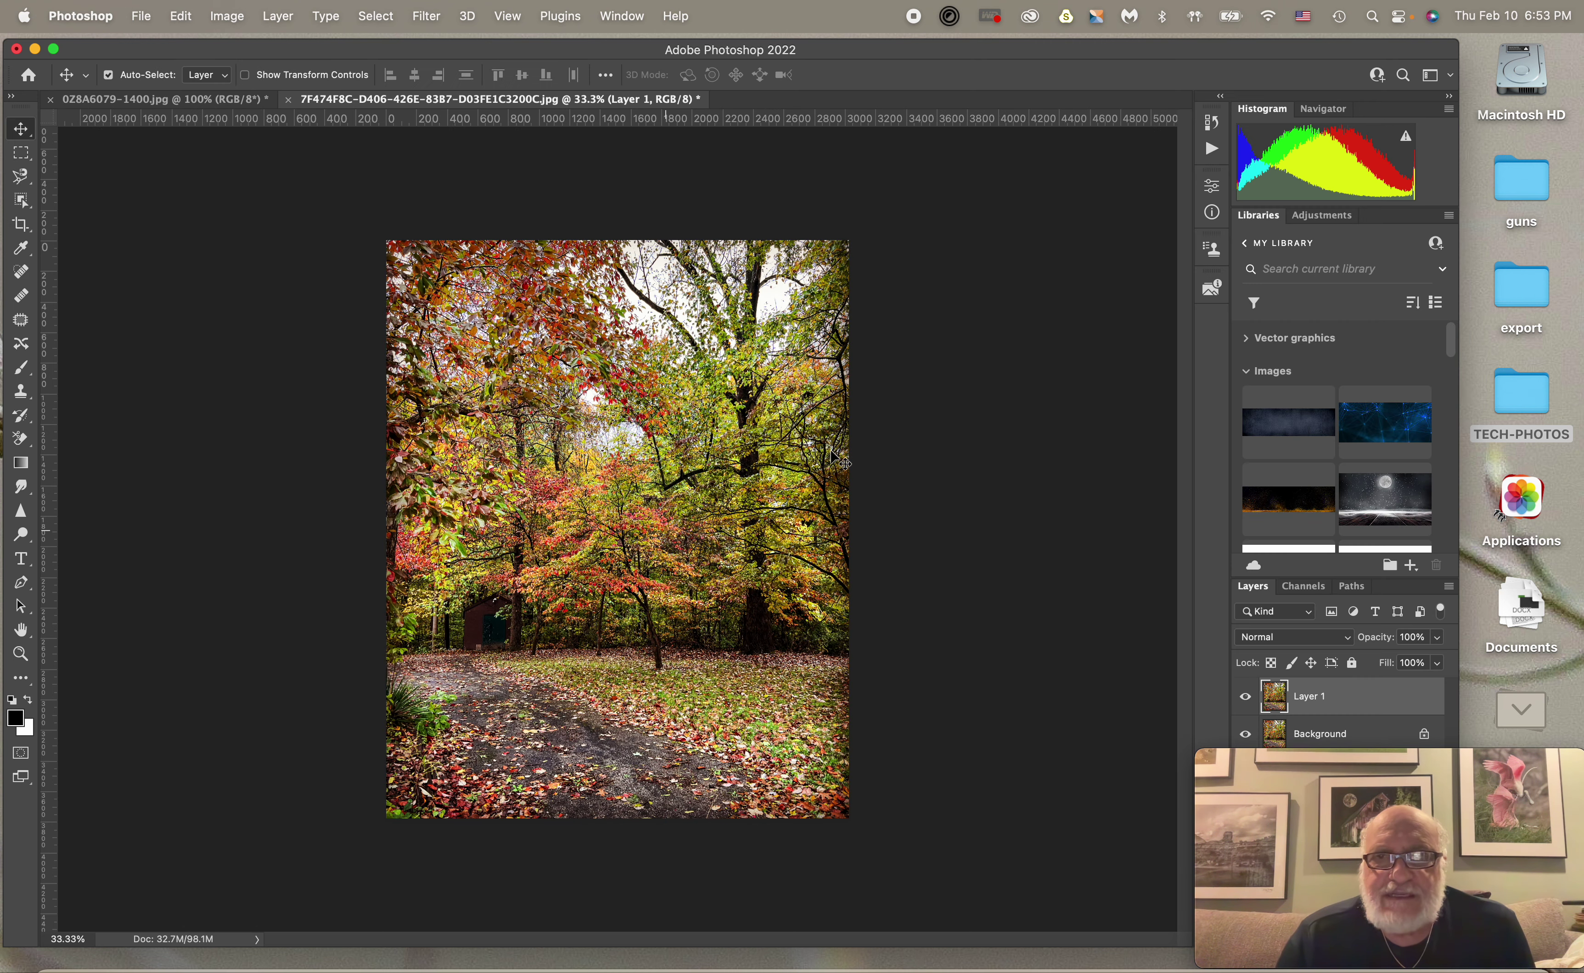
- Return to the autumn forest photo after a look at the squirrel document and enable the Colorize neural filter
{"action": "left_click", "coordinate": [247, 98]}
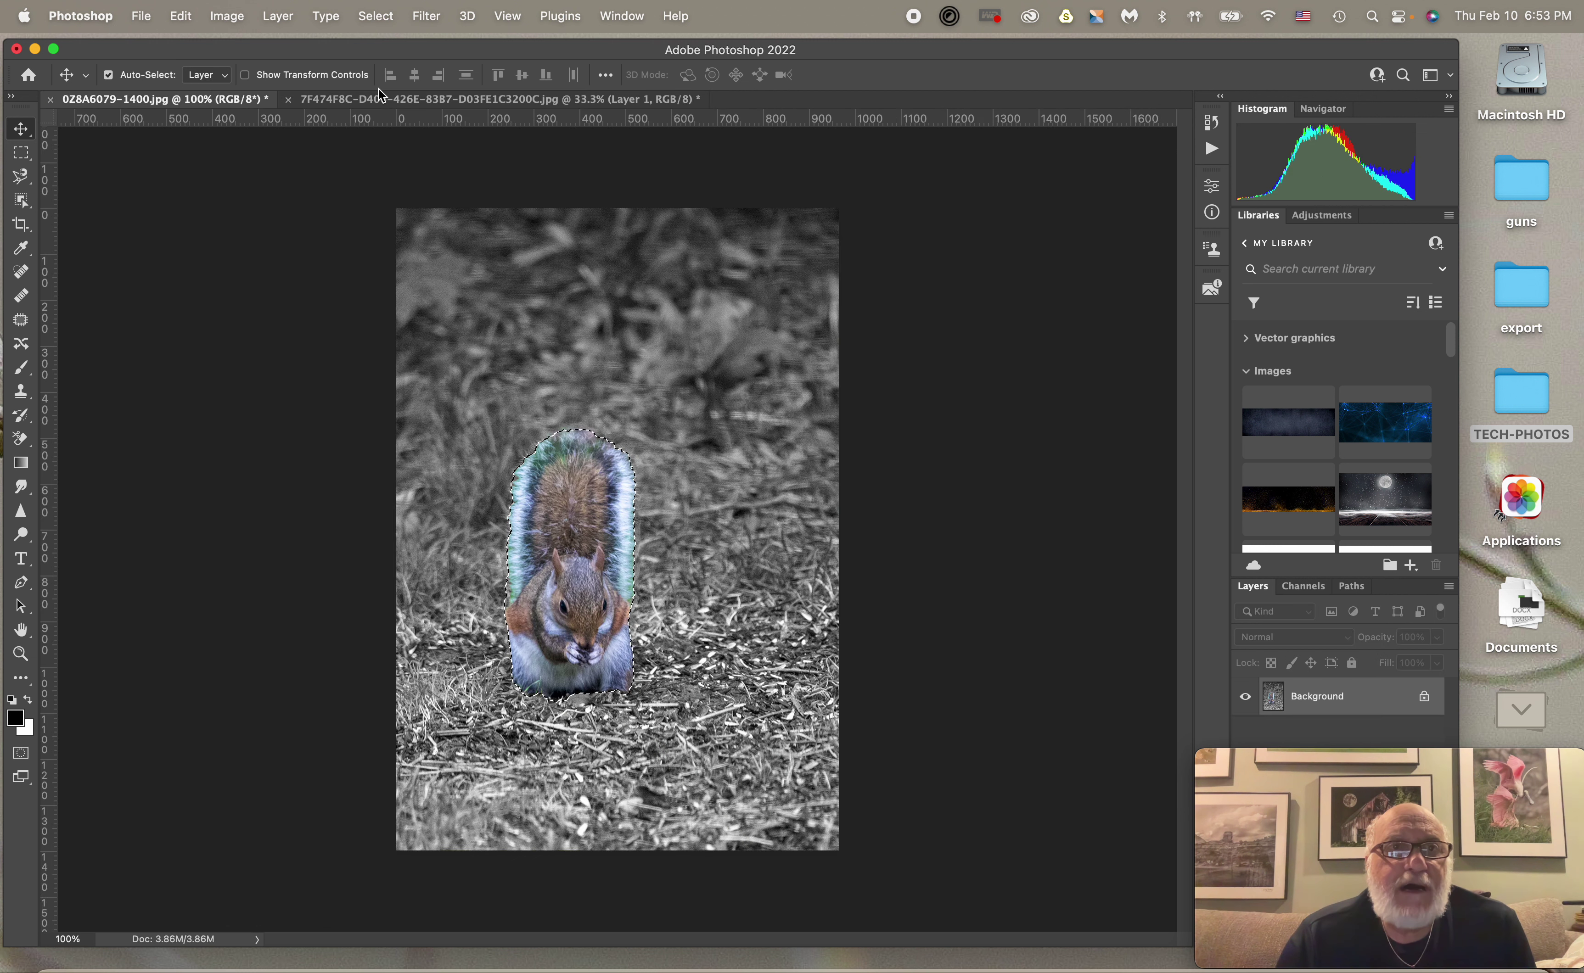
{"action": "left_click", "coordinate": [330, 101]}
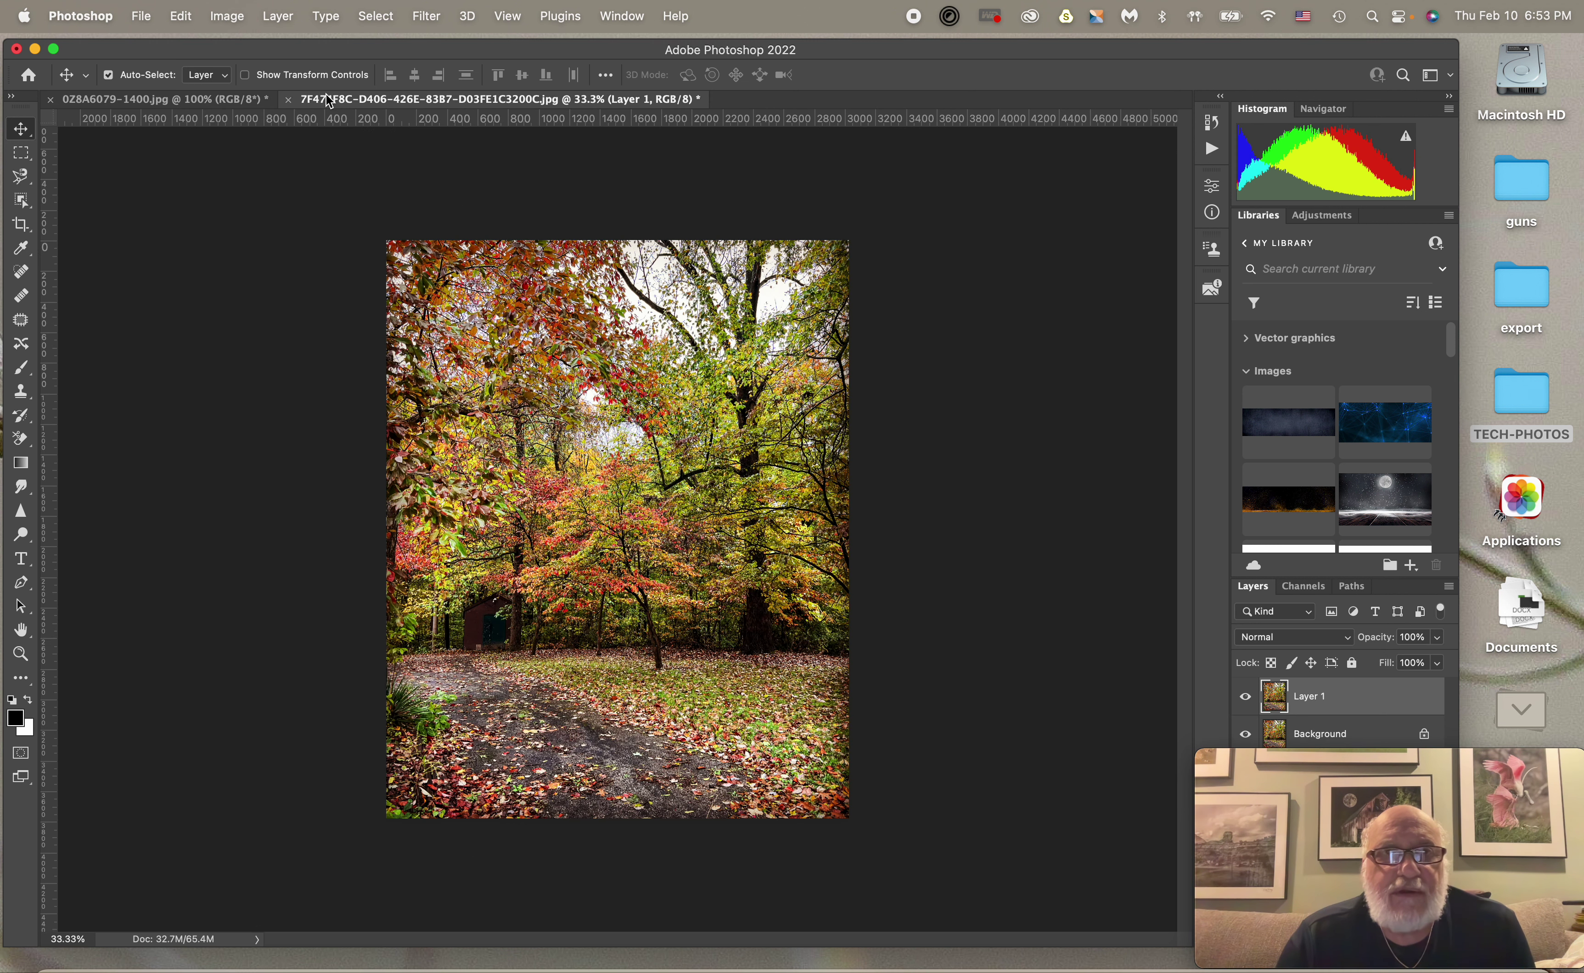
{"action": "left_click", "coordinate": [439, 20]}
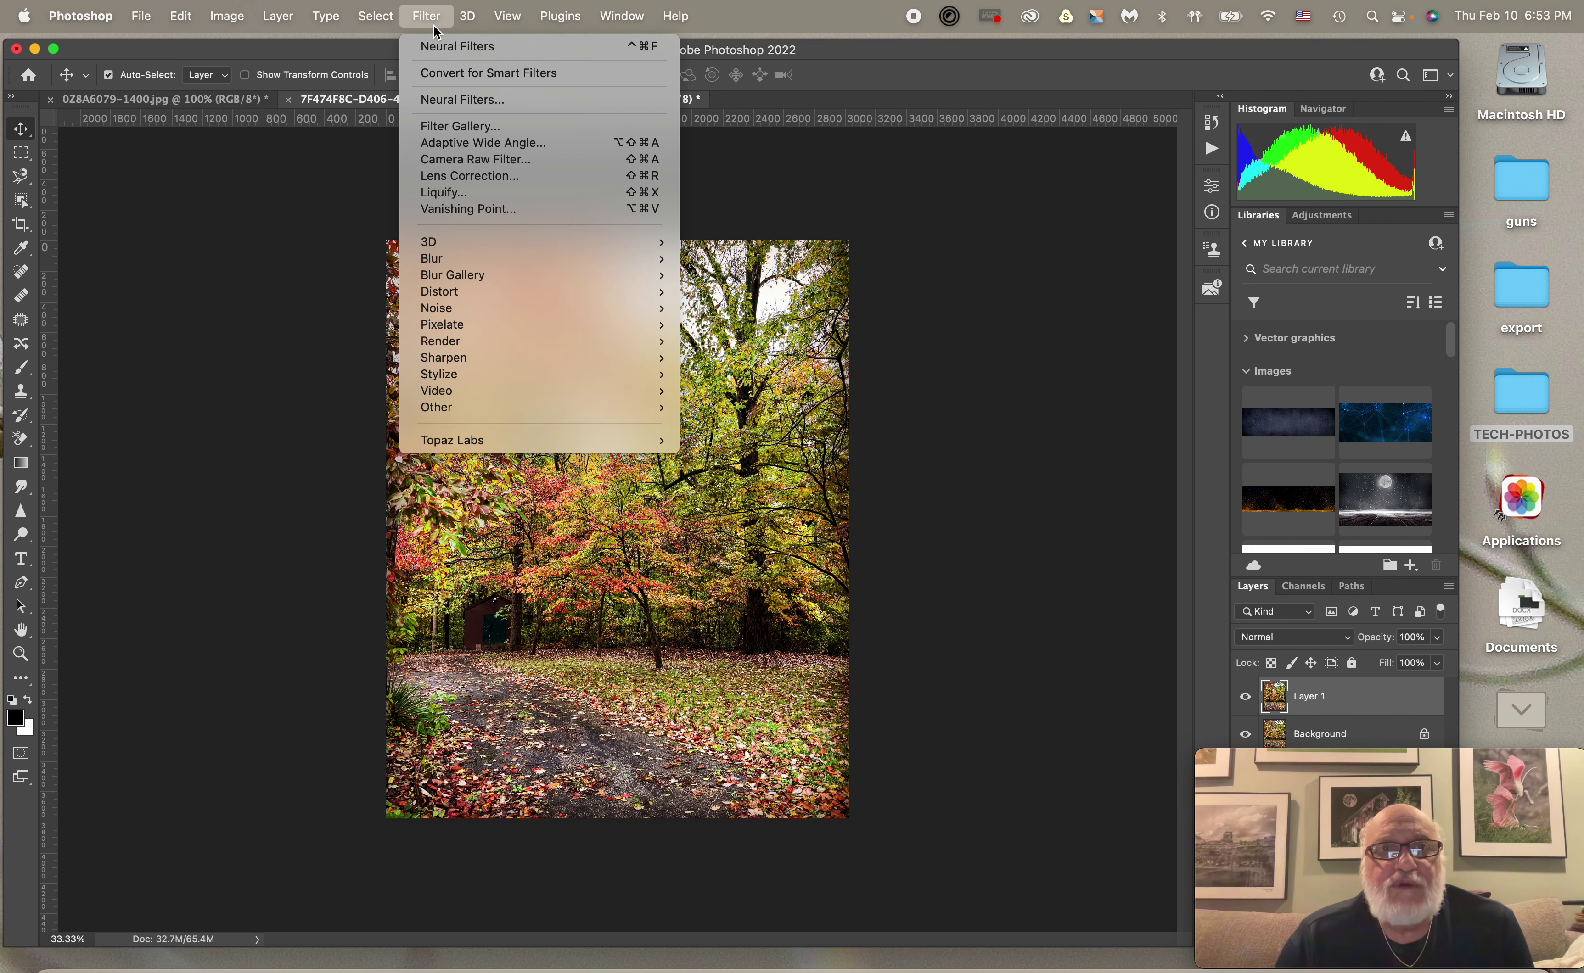
{"action": "left_click", "coordinate": [496, 105]}
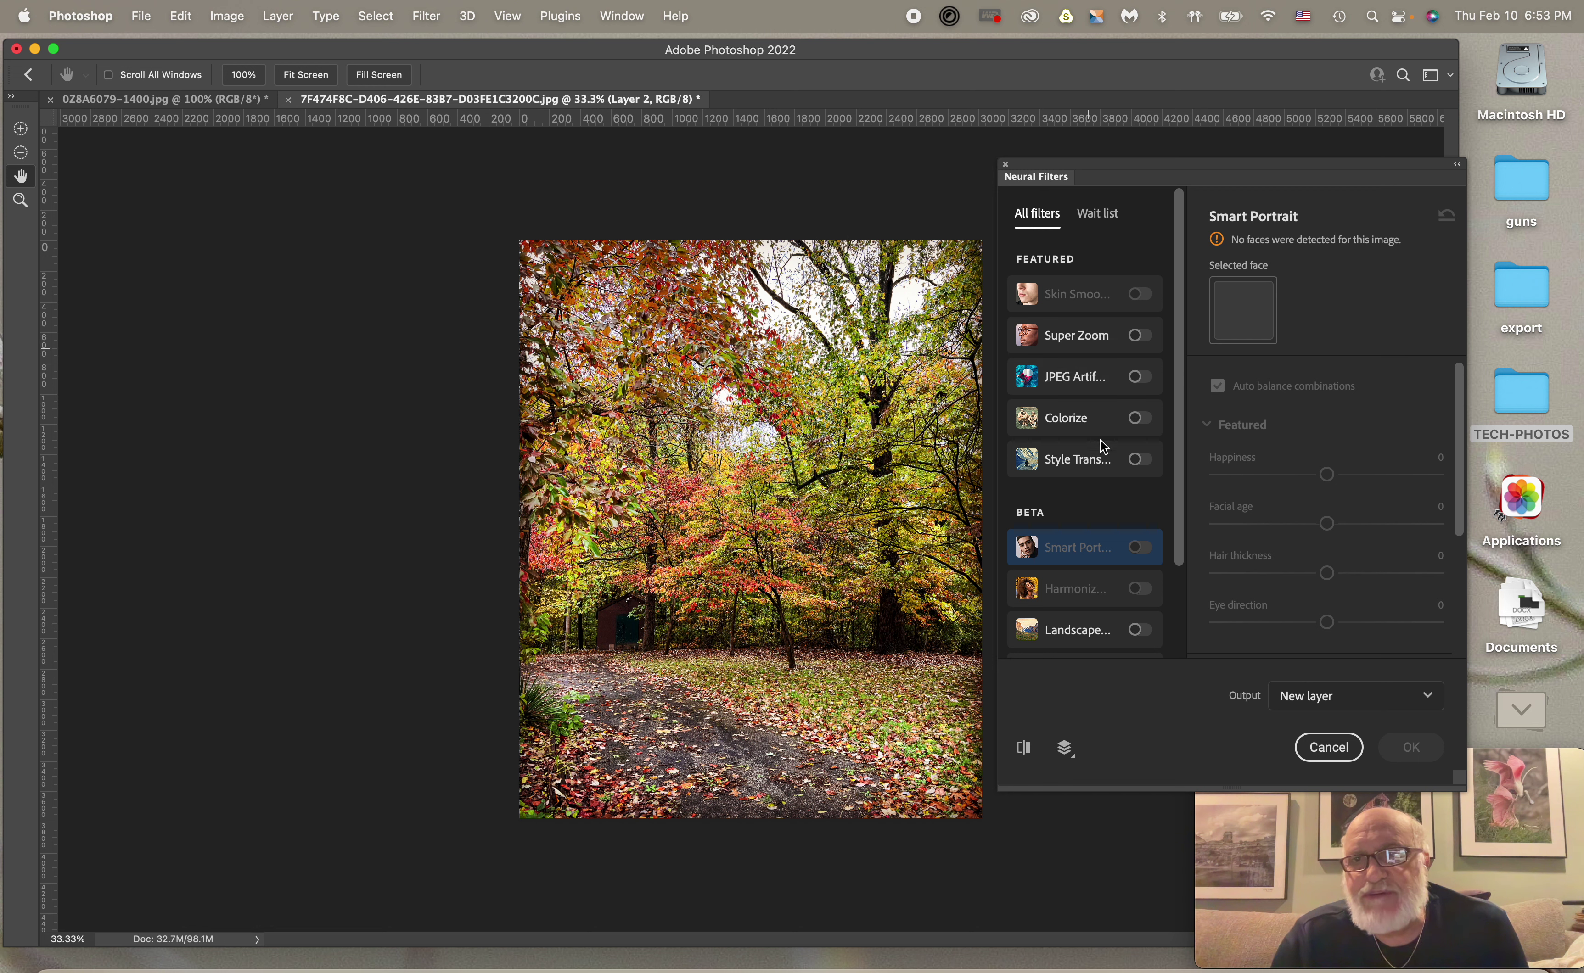
{"action": "scroll", "coordinate": [1105, 442], "scroll_direction": "down", "scroll_amount": 3}
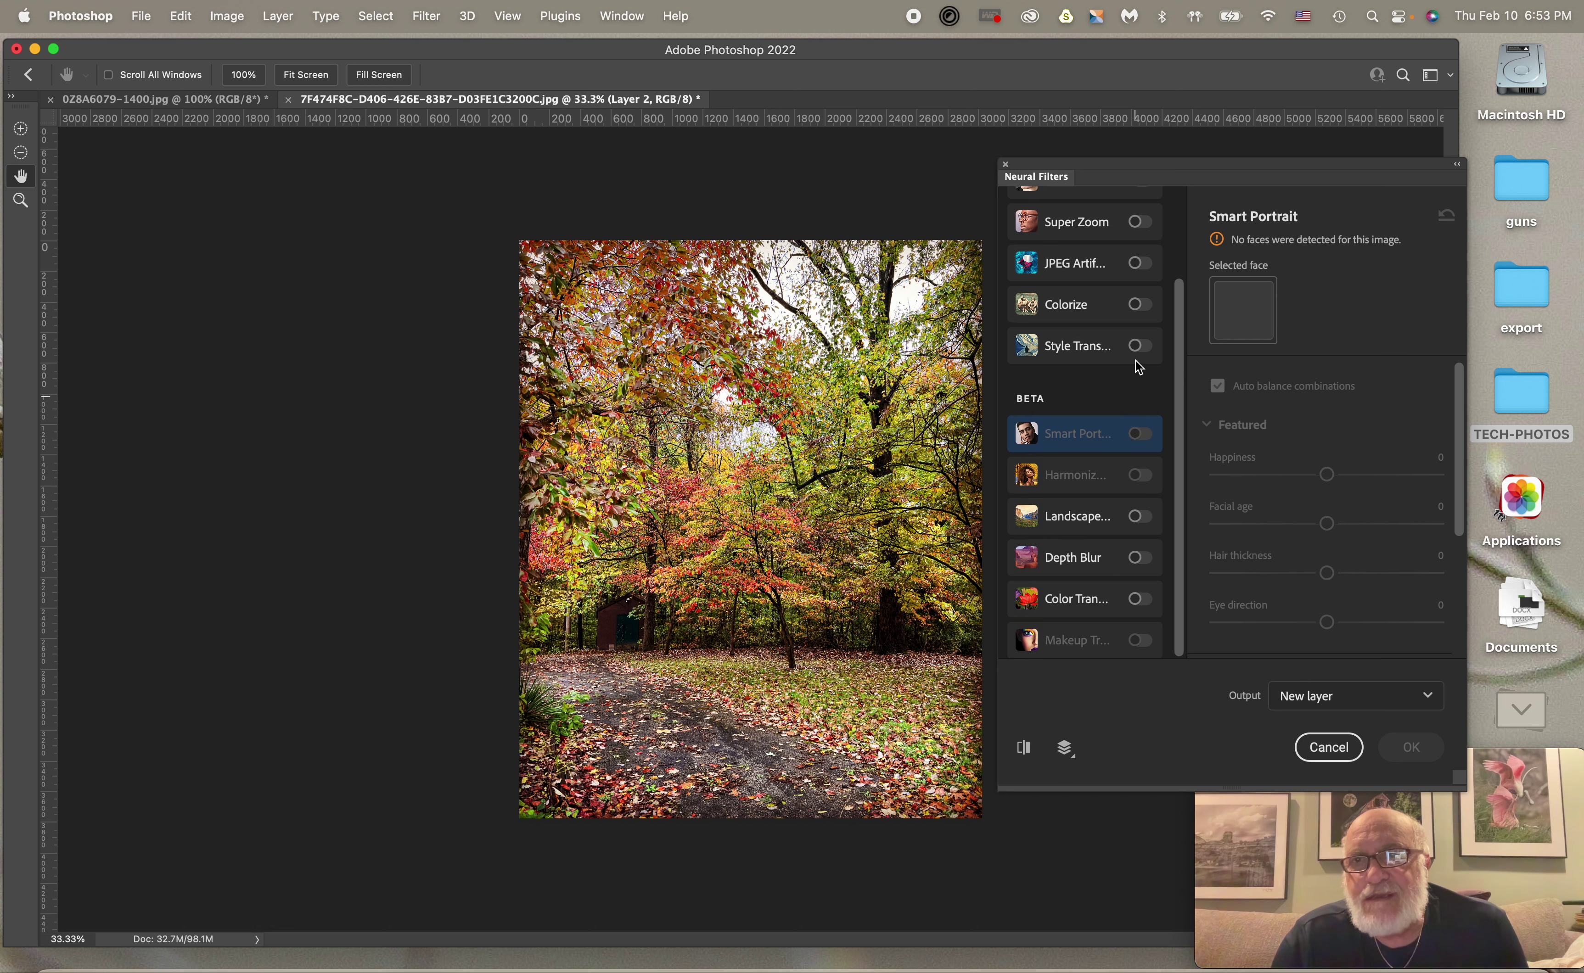
{"action": "left_click", "coordinate": [1139, 305]}
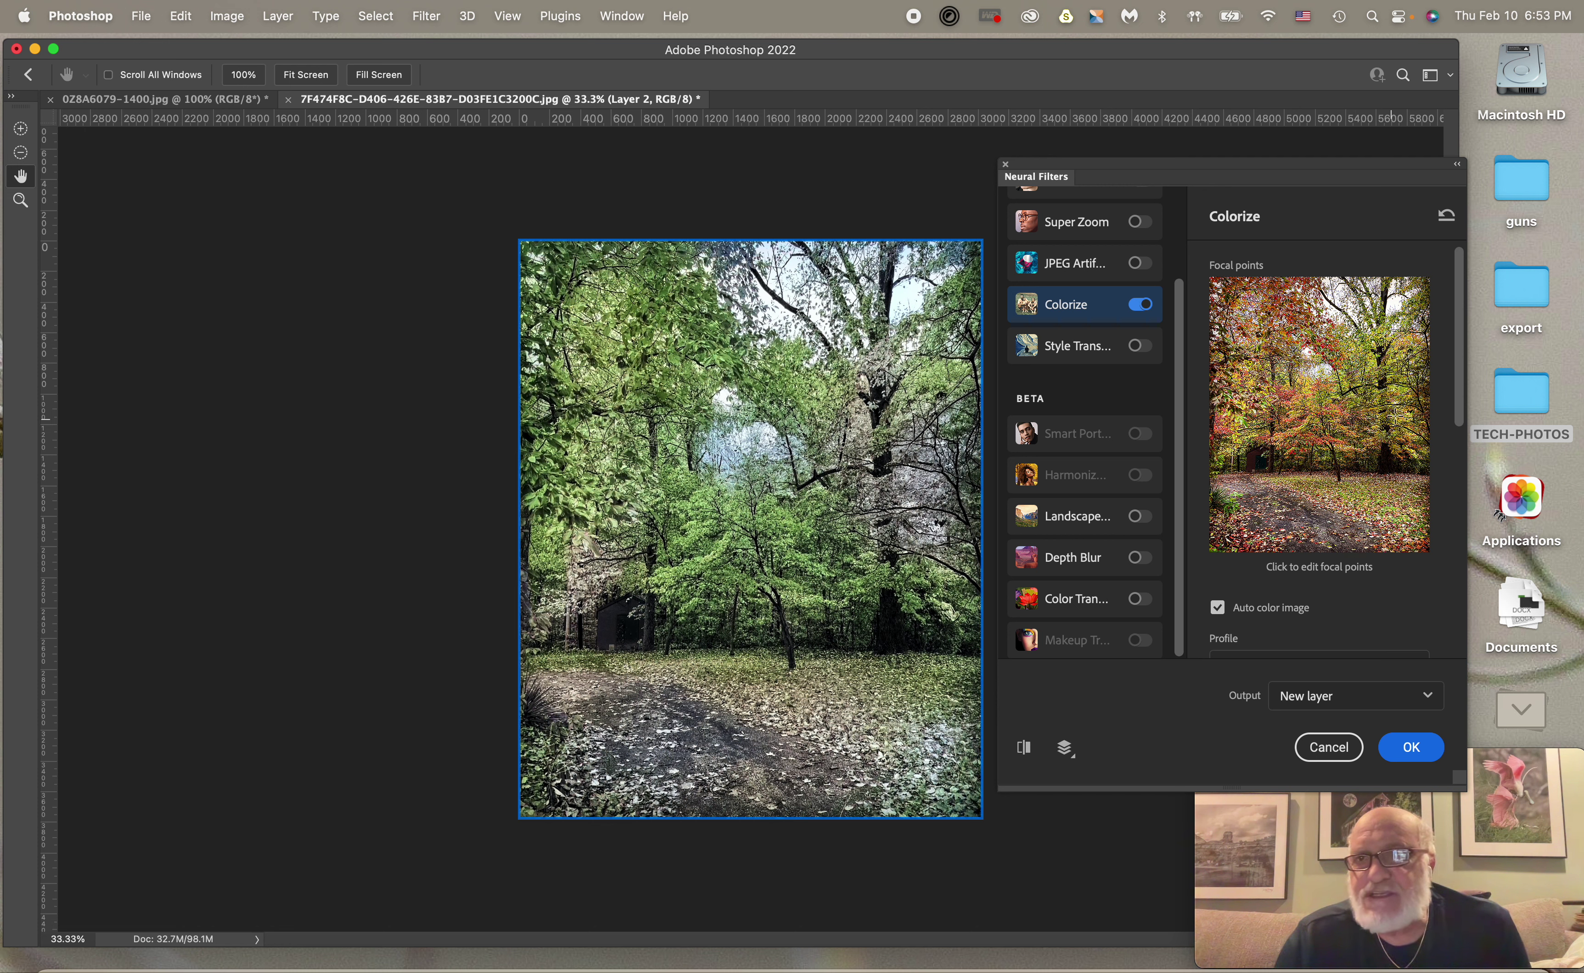
- Try the Retro purple yellow and Retro bright Colorize profiles, and set the profile to Retro high contrast
{"action": "left_click_drag", "start_coordinate": [1459, 379], "coordinate": [1449, 502]}
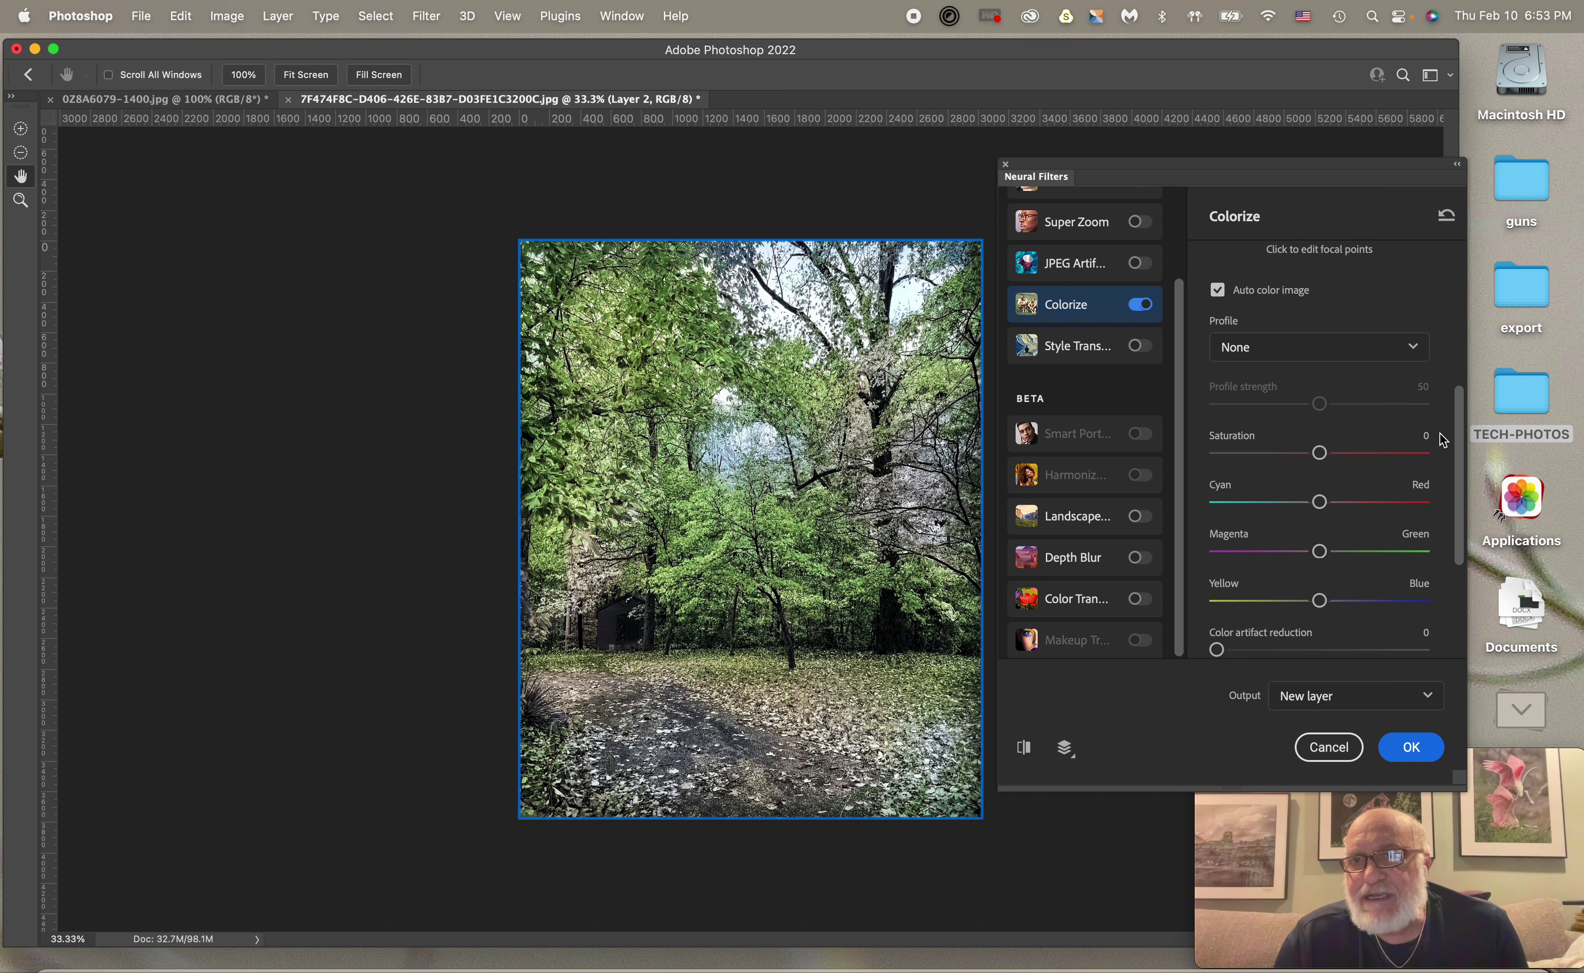
{"action": "left_click", "coordinate": [1411, 355]}
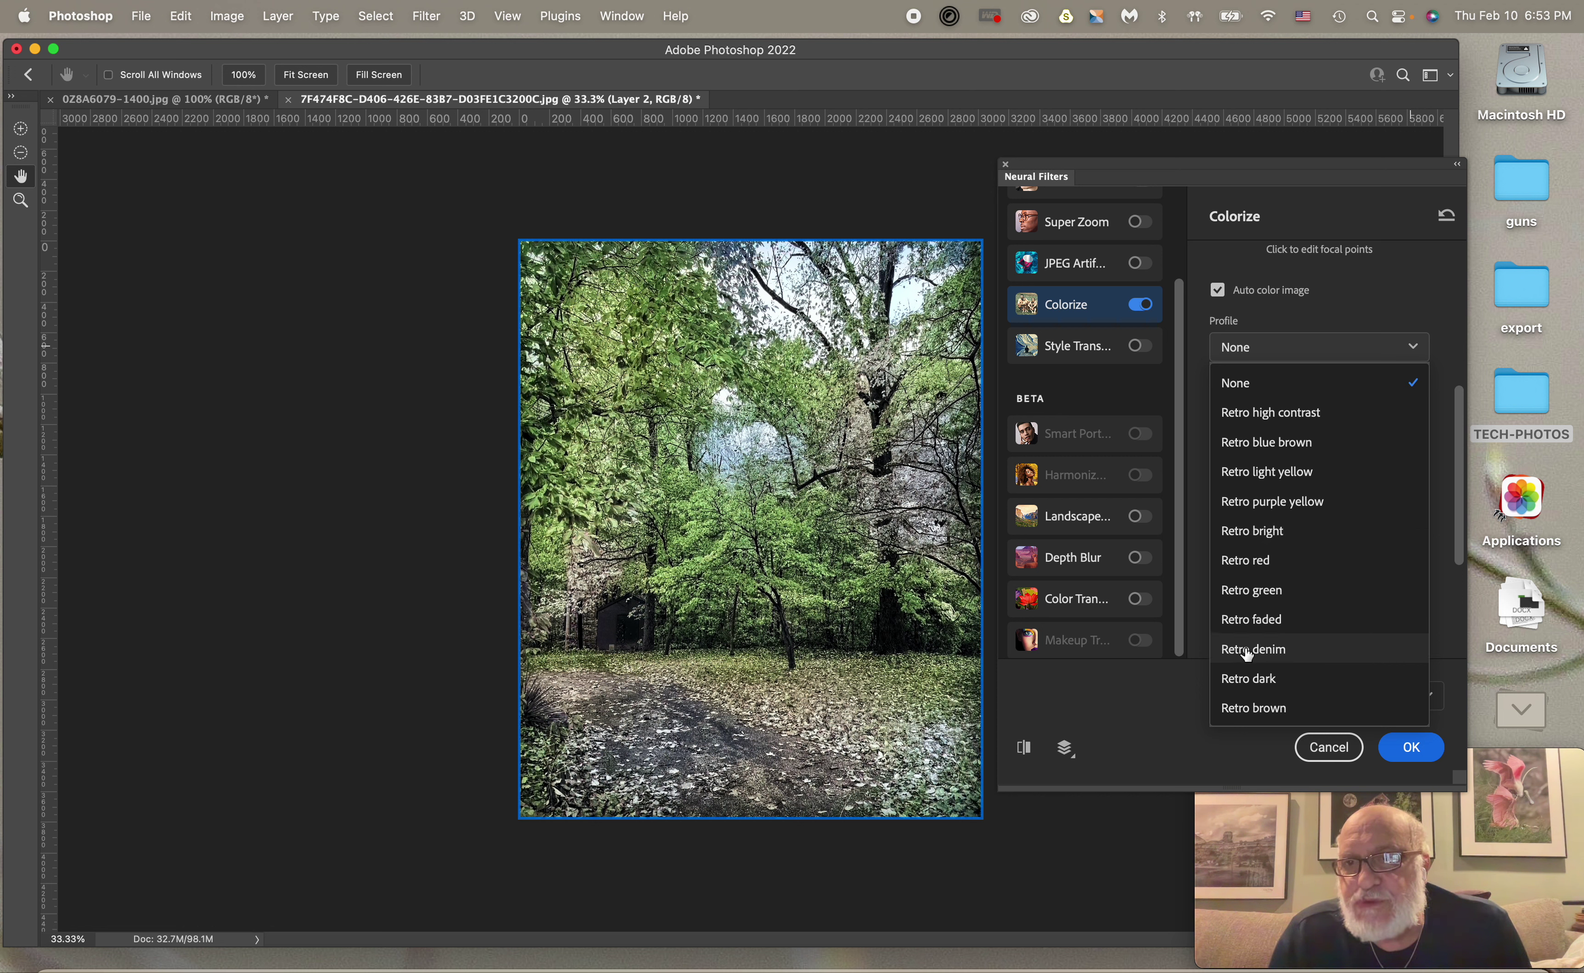
{"action": "left_click", "coordinate": [1246, 504]}
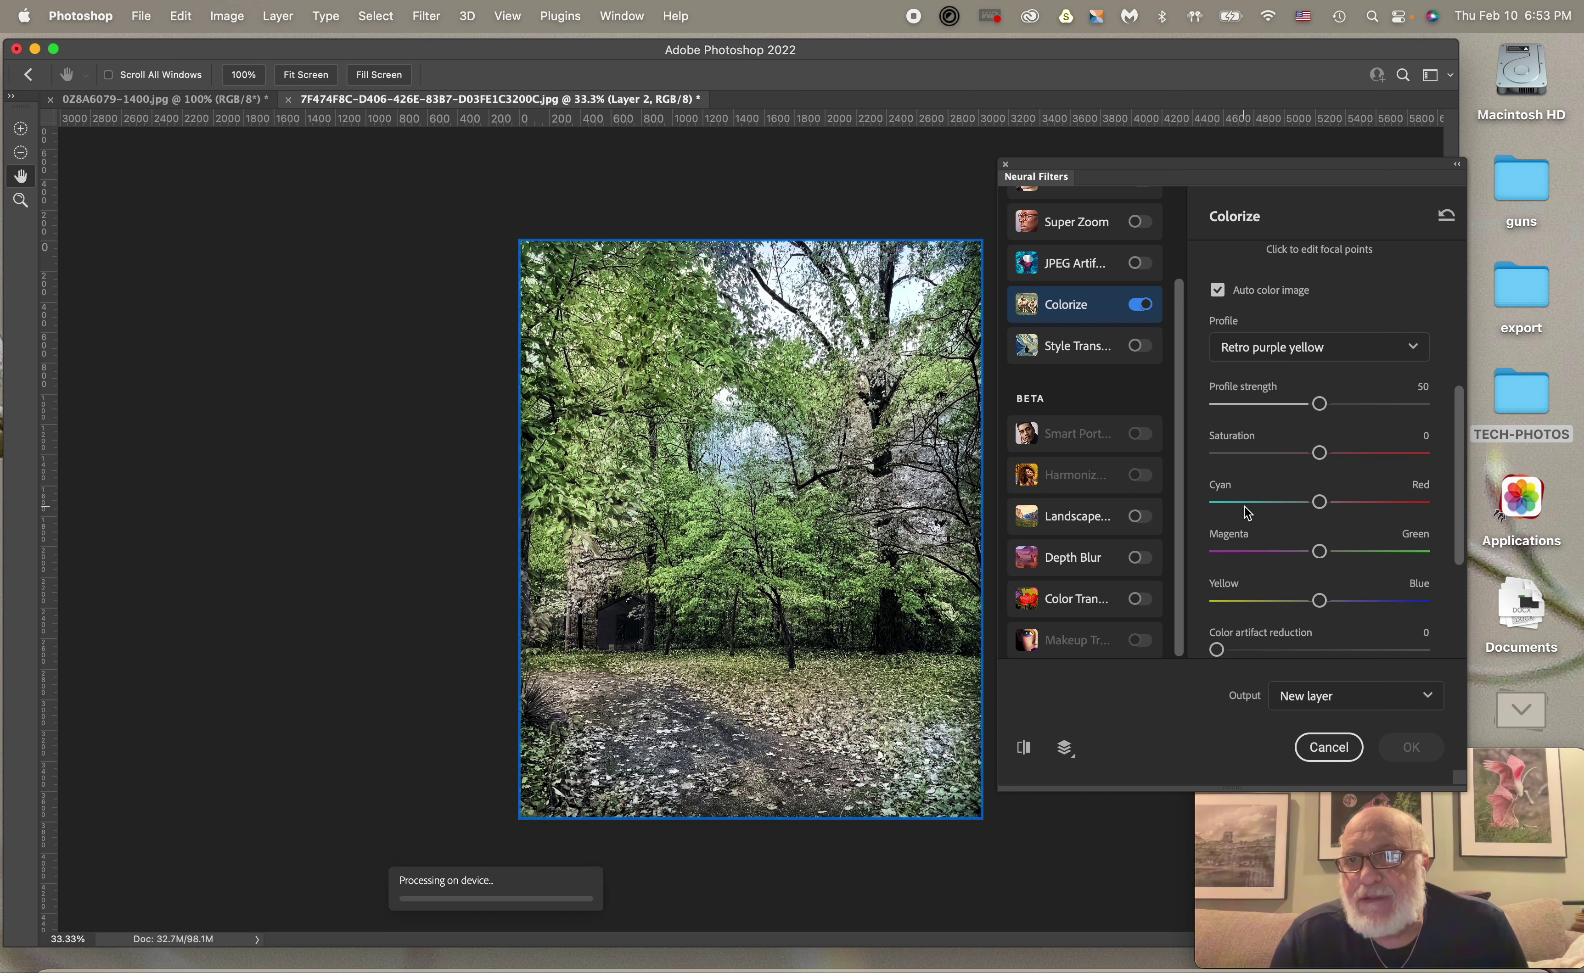
{"action": "left_click", "coordinate": [1412, 349]}
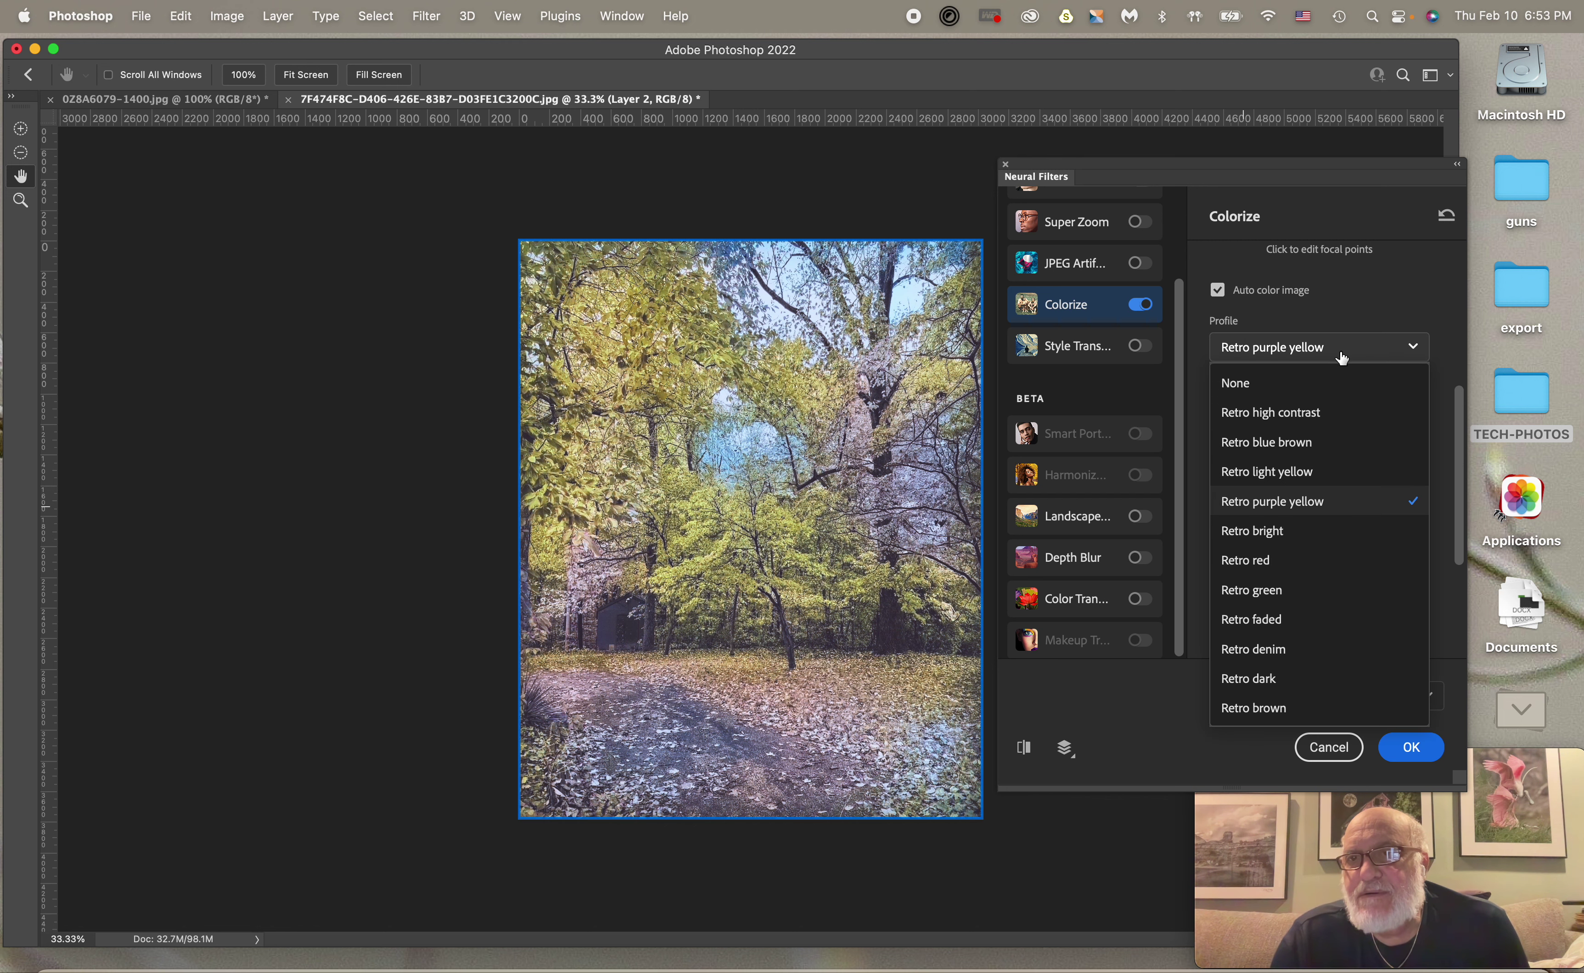
{"action": "left_click", "coordinate": [1256, 532]}
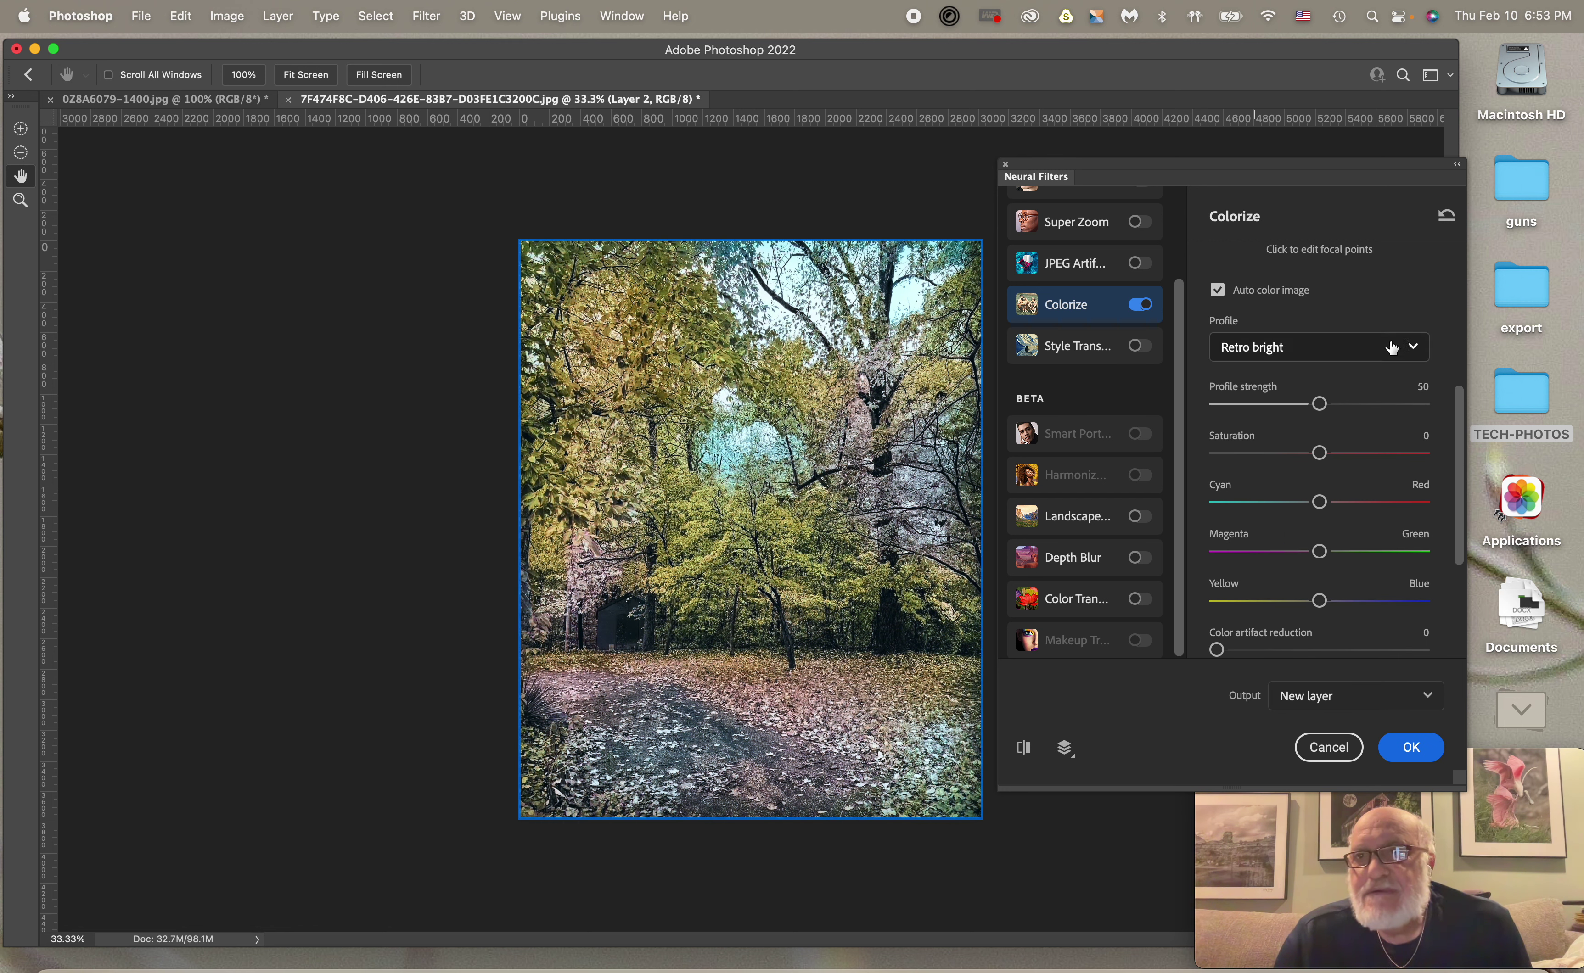
{"action": "left_click", "coordinate": [1408, 345]}
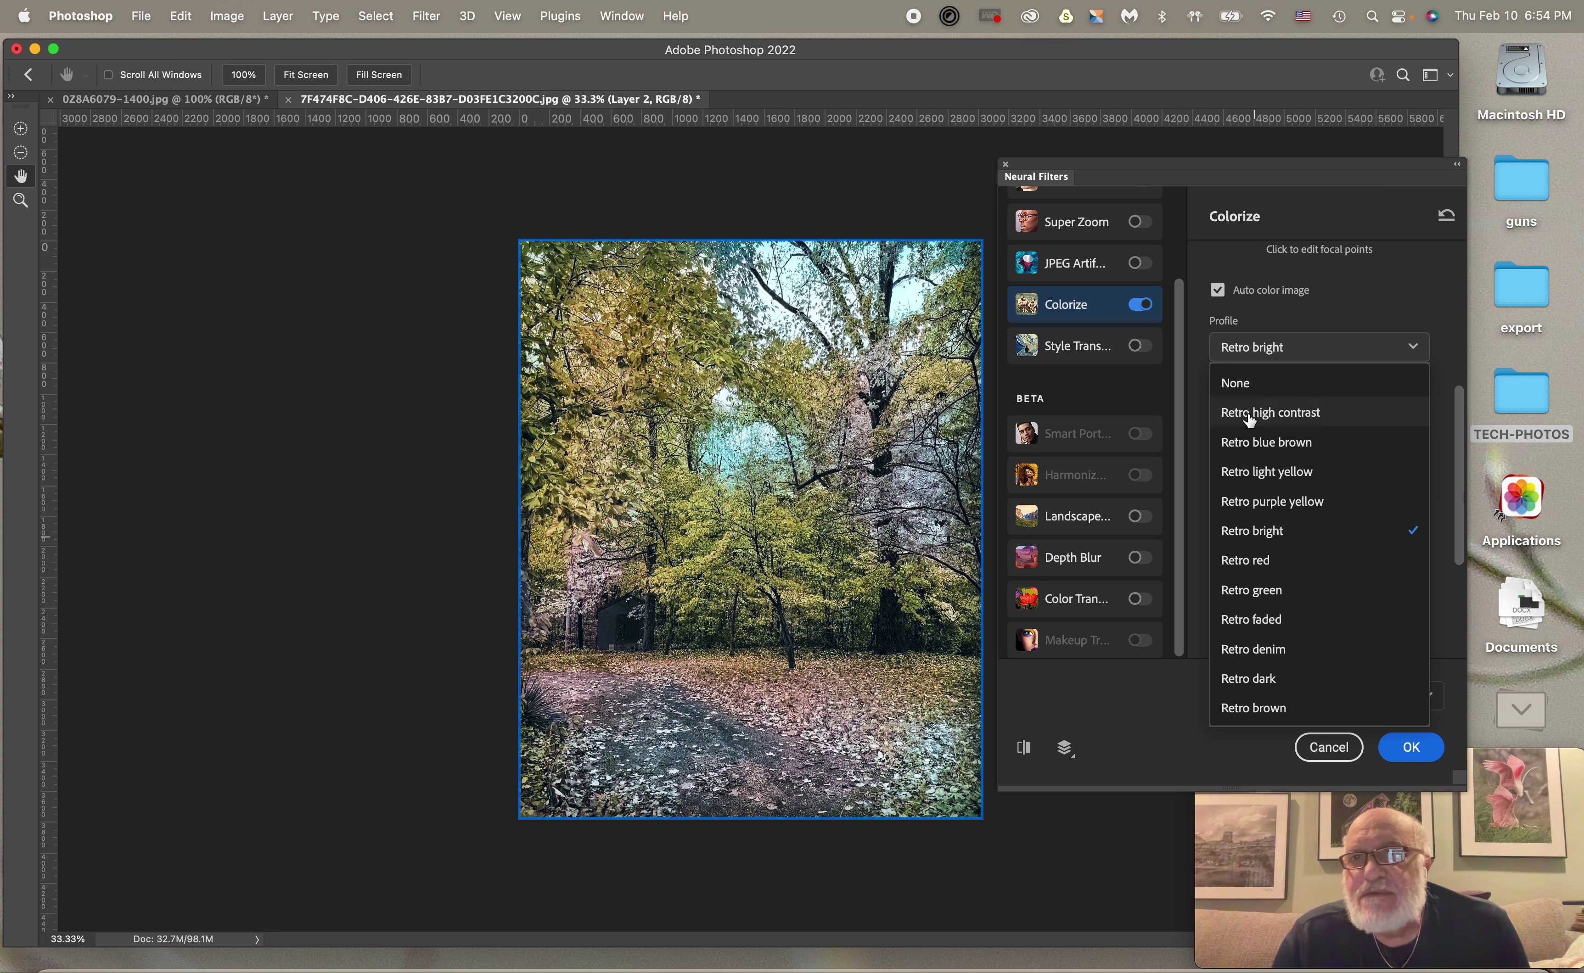
{"action": "left_click", "coordinate": [1266, 415]}
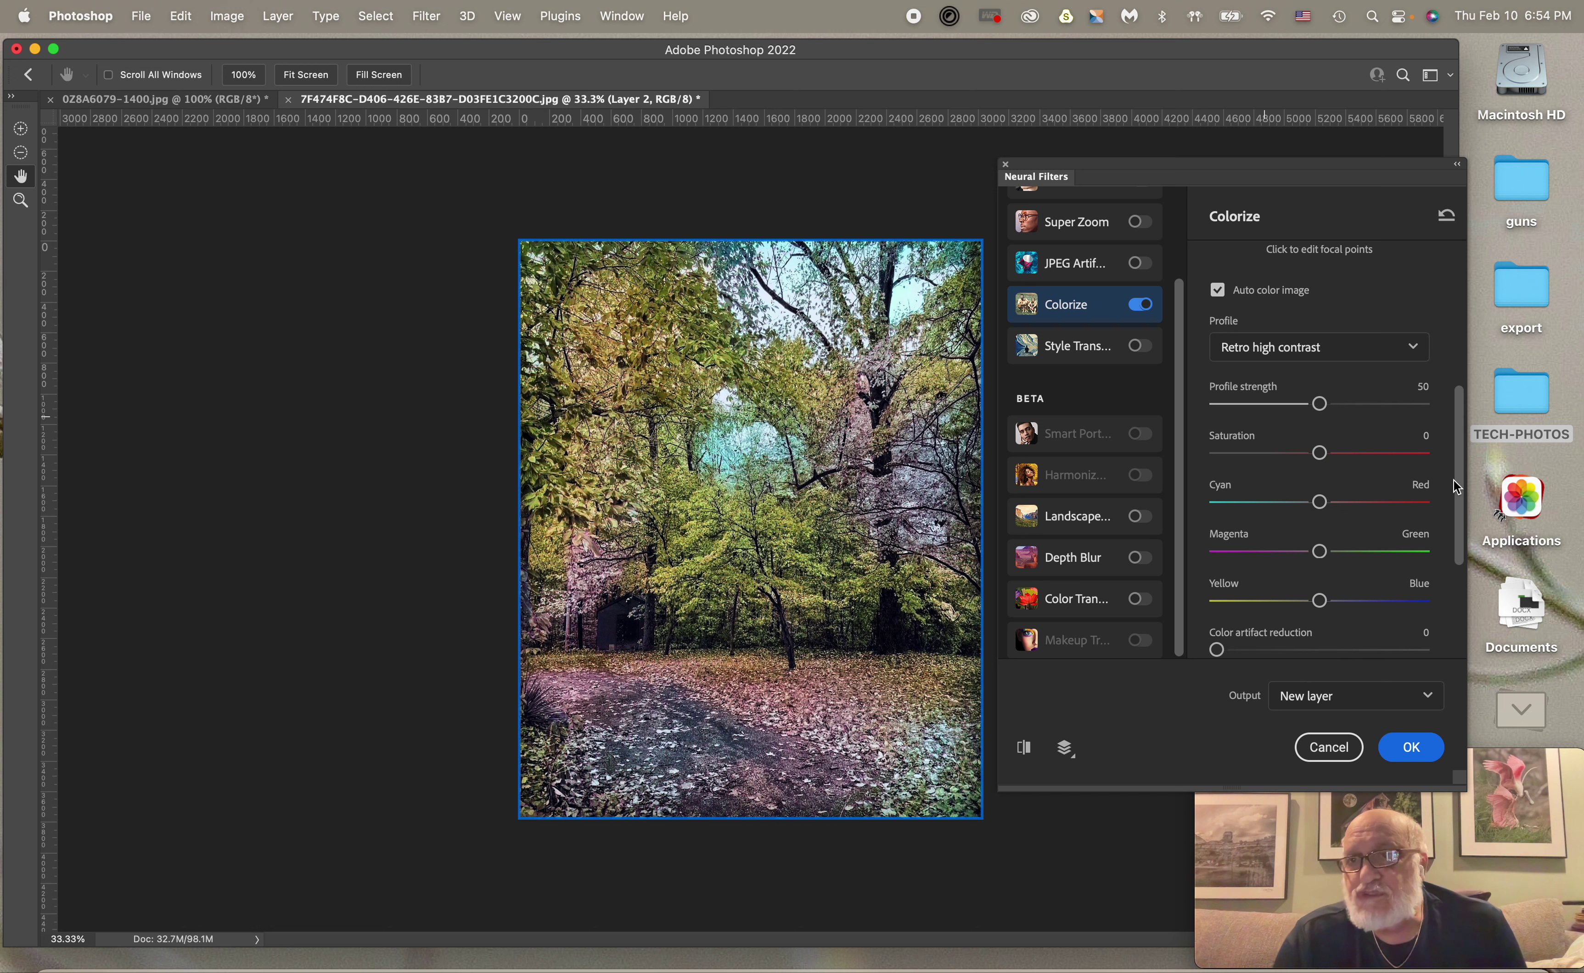
- Set Colorize's saturation to +13 and profile strength to 56, shift Magenta/Green slightly toward green, and apply the filter to a new layer
{"action": "mouse_move", "coordinate": [1456, 487]}
{"action": "left_mouse_down"}
{"action": "mouse_move", "coordinate": [1465, 520]}
{"action": "mouse_move", "coordinate": [1462, 482]}
{"action": "left_mouse_up"}
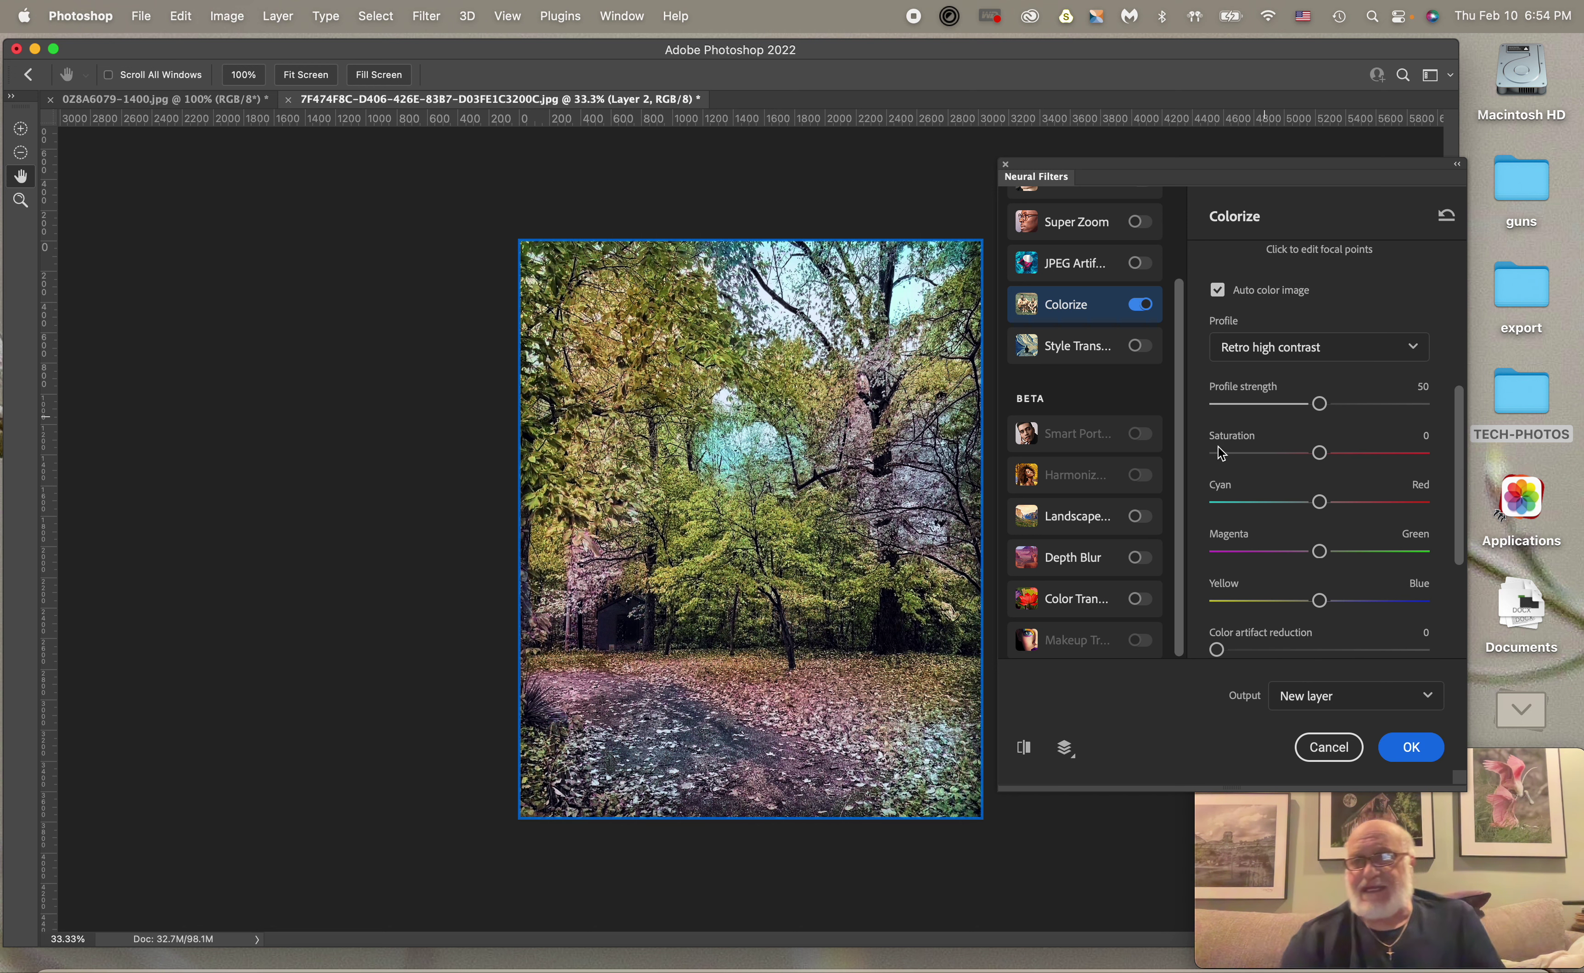
{"action": "left_click_drag", "start_coordinate": [1319, 454], "coordinate": [1346, 454]}
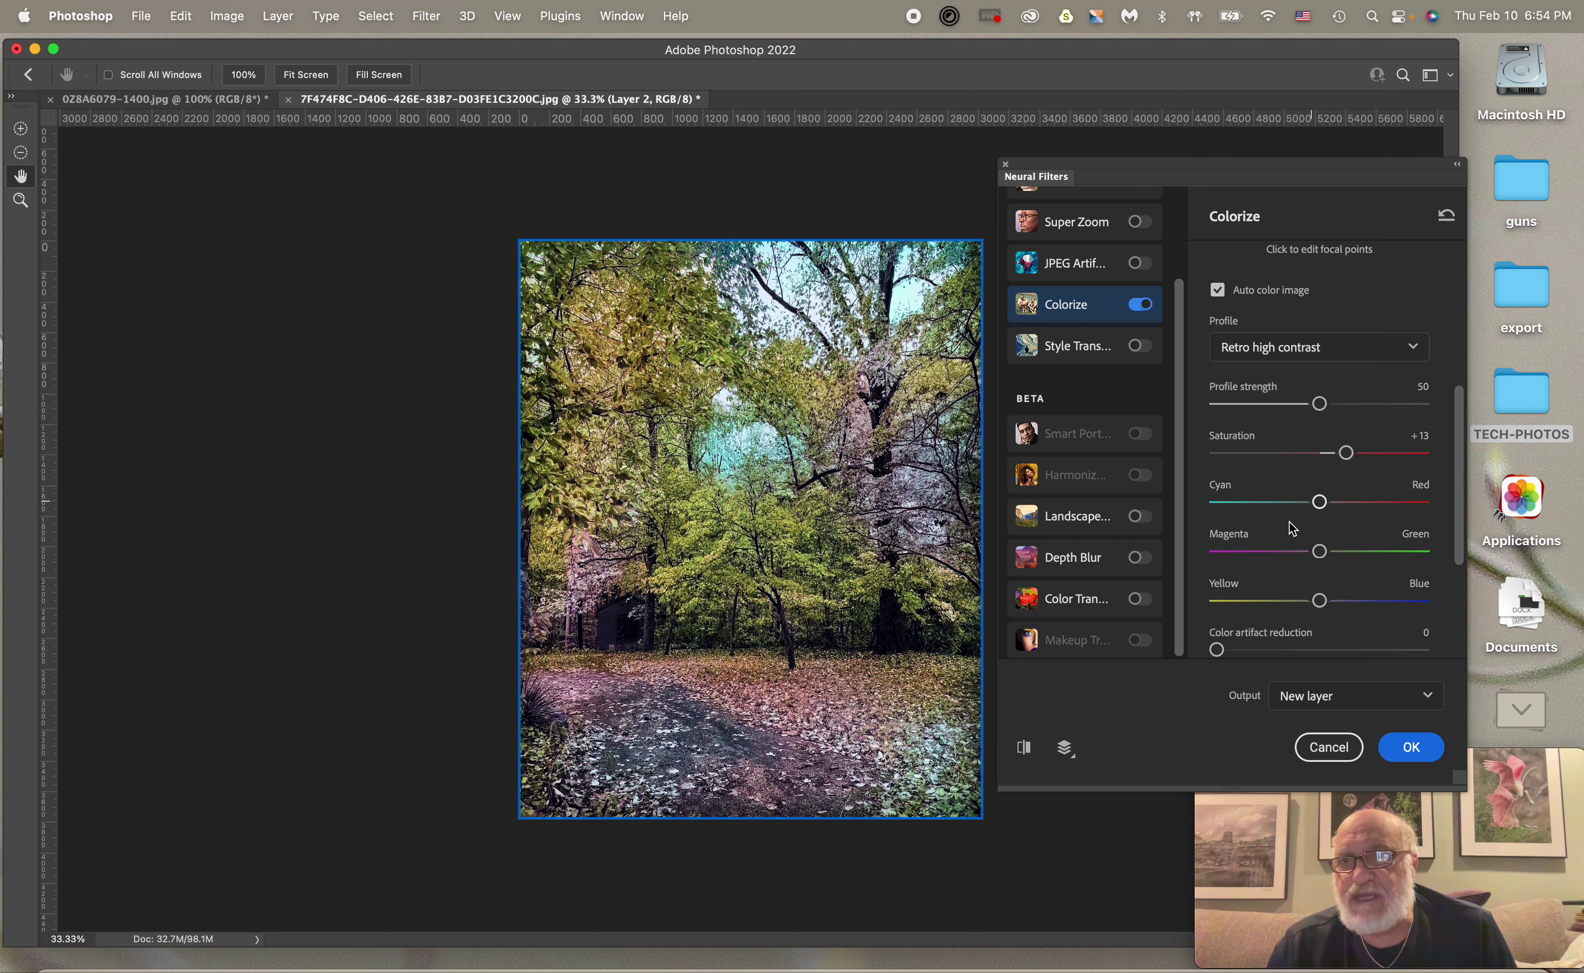
{"action": "left_click_drag", "start_coordinate": [1320, 553], "coordinate": [1333, 552]}
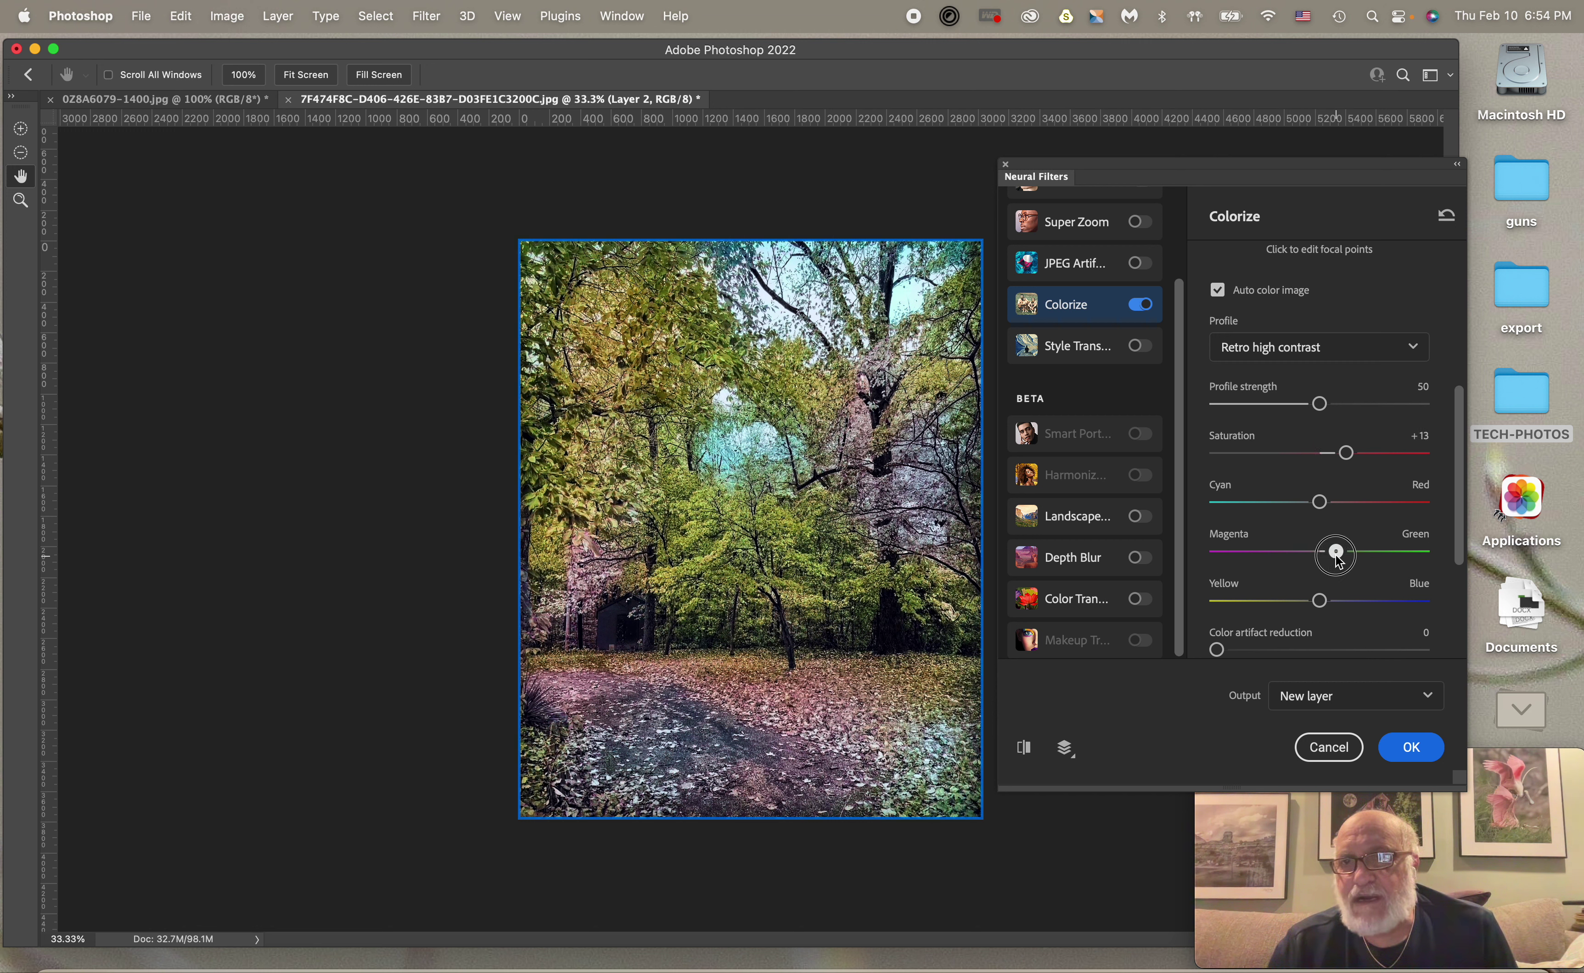
{"action": "mouse_move", "coordinate": [1320, 404]}
{"action": "left_mouse_down"}
{"action": "mouse_move", "coordinate": [1300, 416]}
{"action": "mouse_move", "coordinate": [1331, 406]}
{"action": "left_mouse_up"}
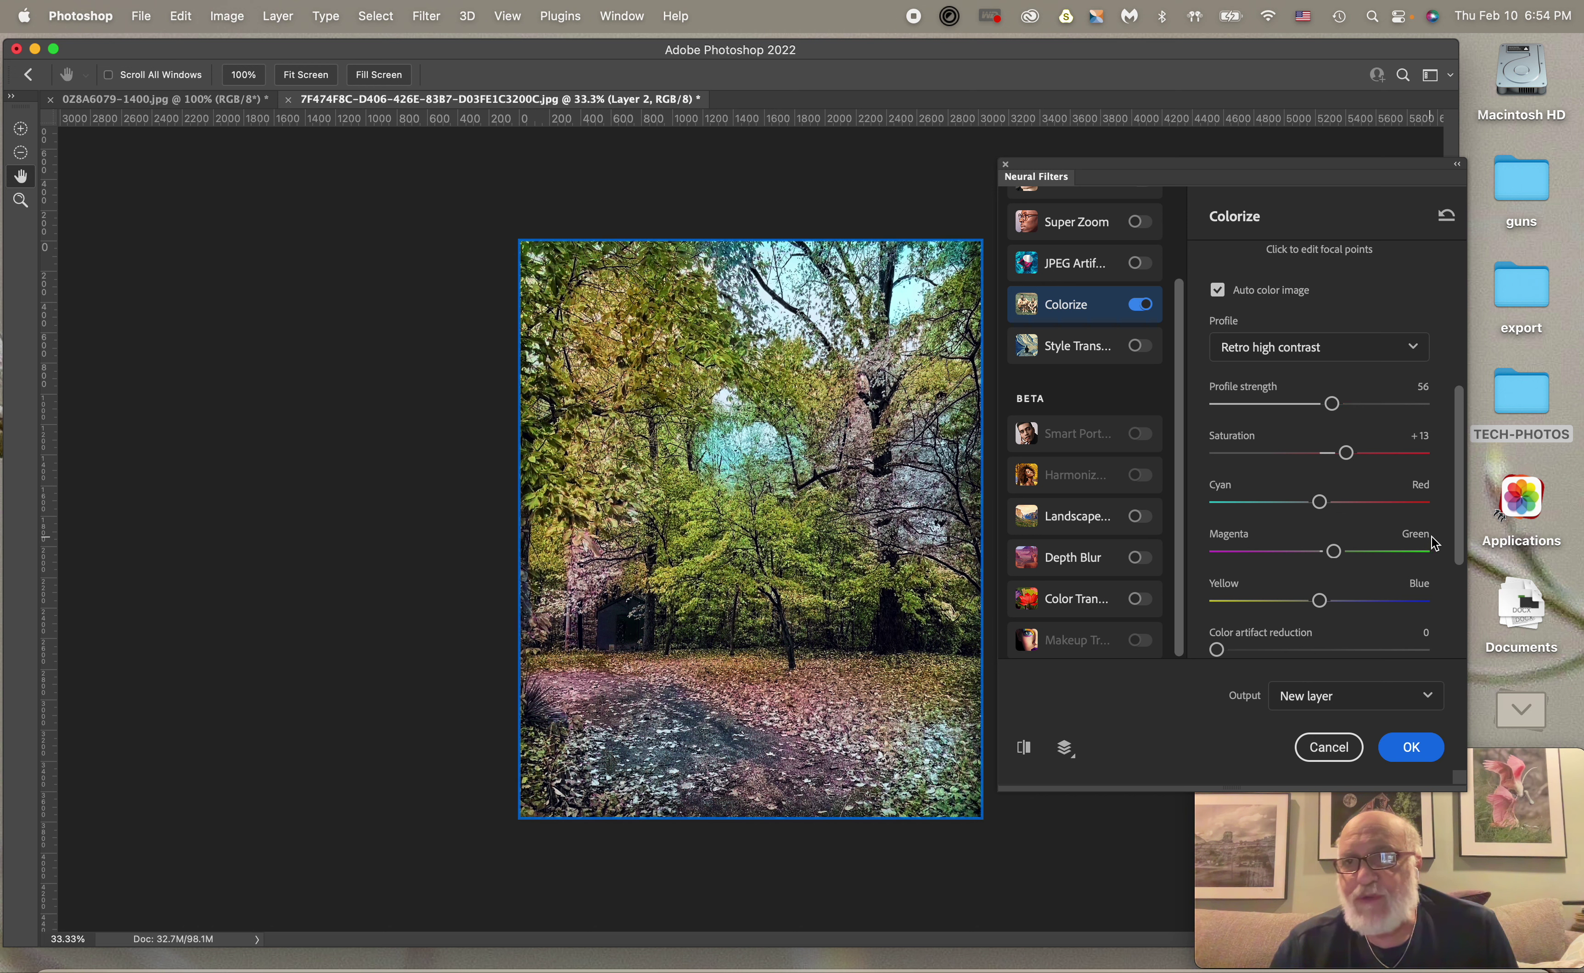
{"action": "left_click", "coordinate": [1427, 756]}
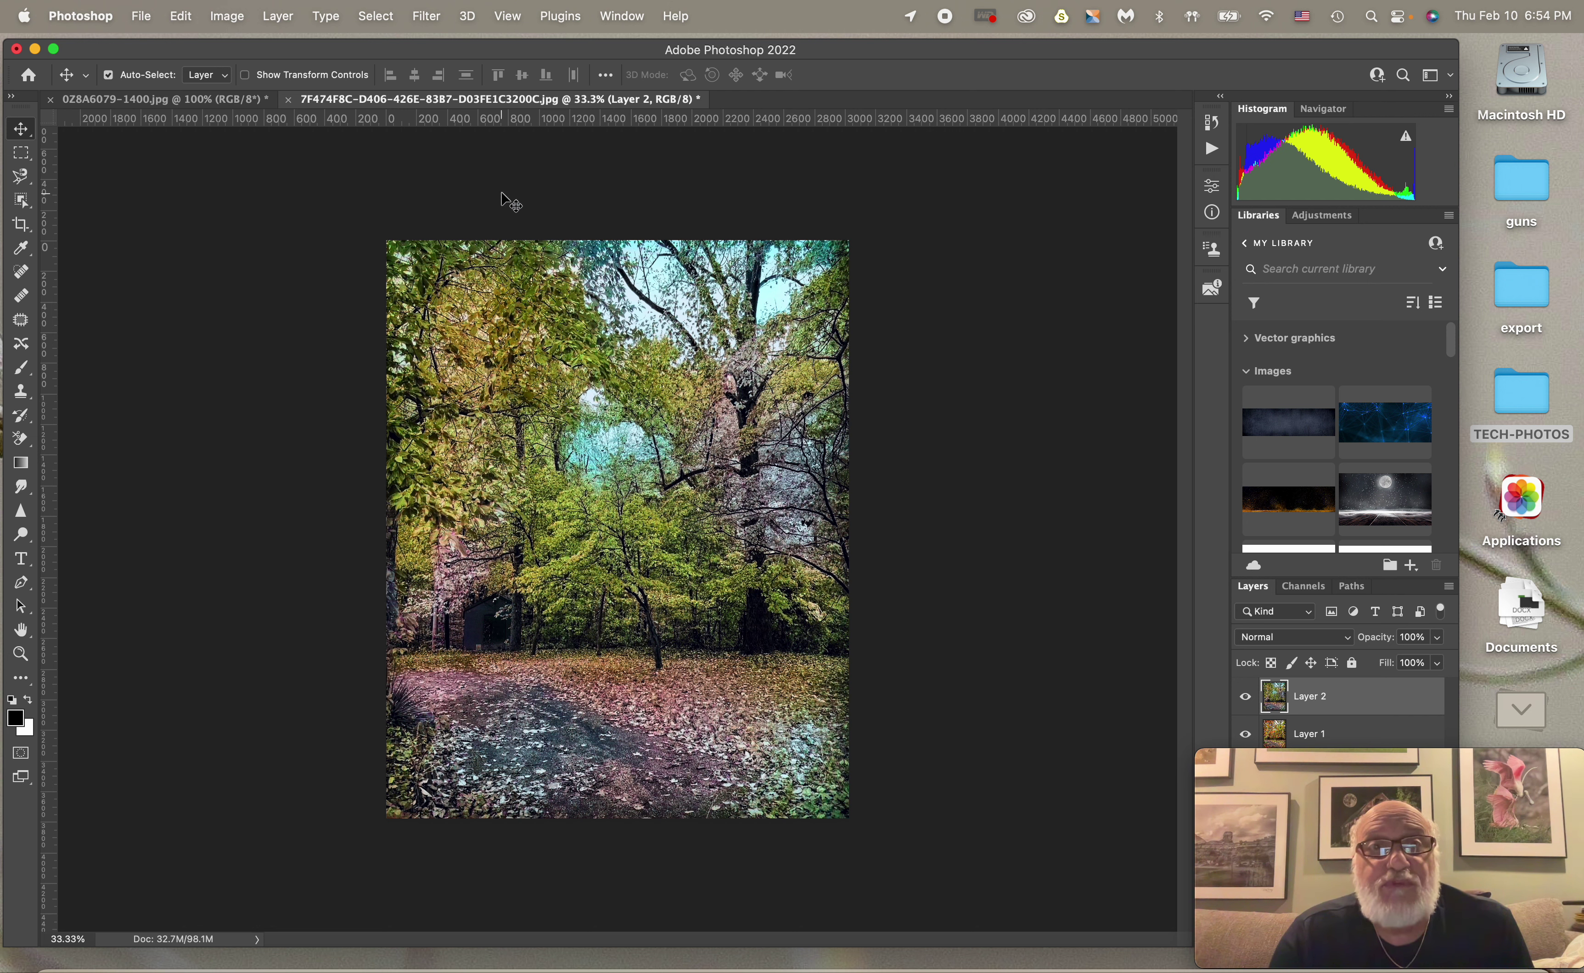
{"action": "left_click", "coordinate": [429, 18]}
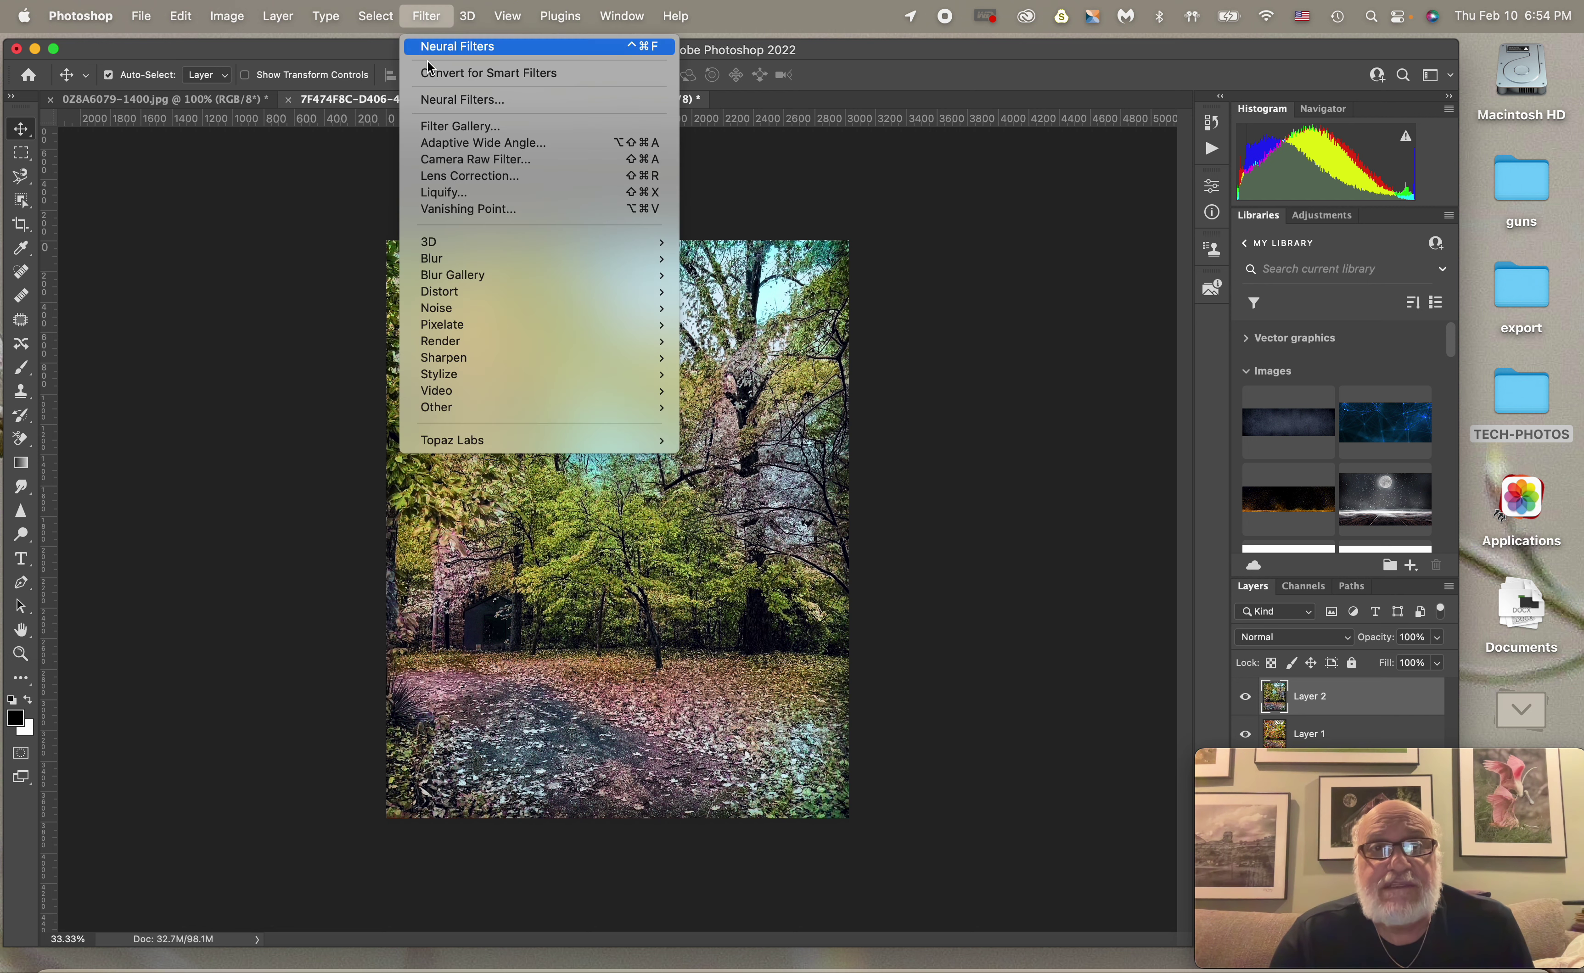
{"action": "left_click", "coordinate": [475, 100]}
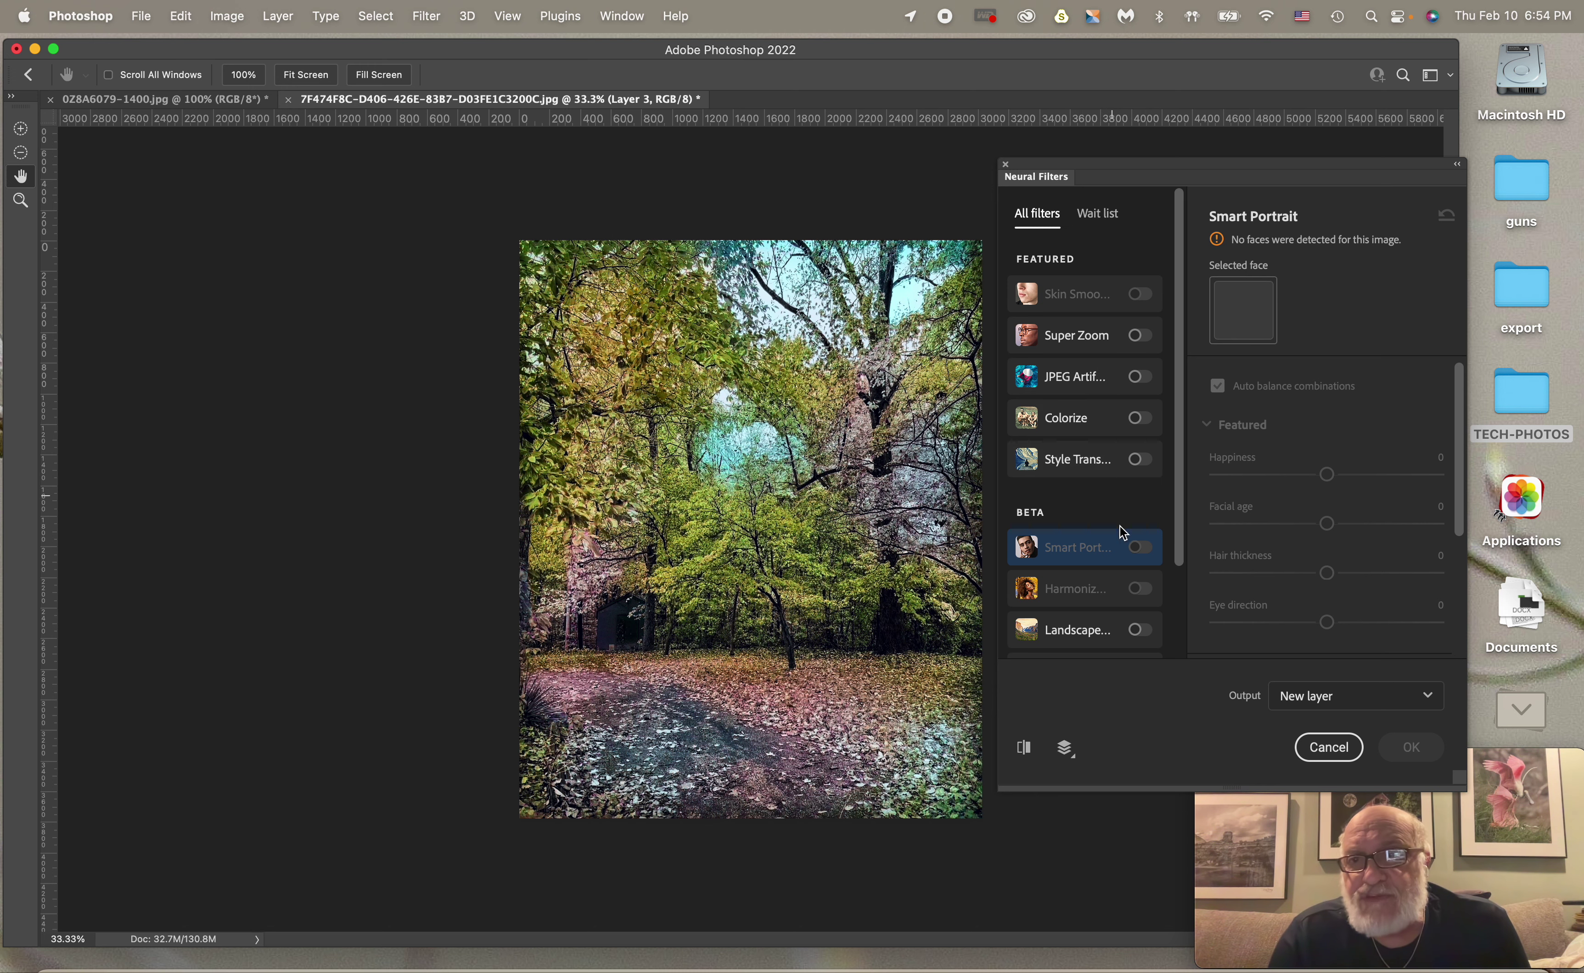
{"action": "left_click", "coordinate": [1329, 748]}
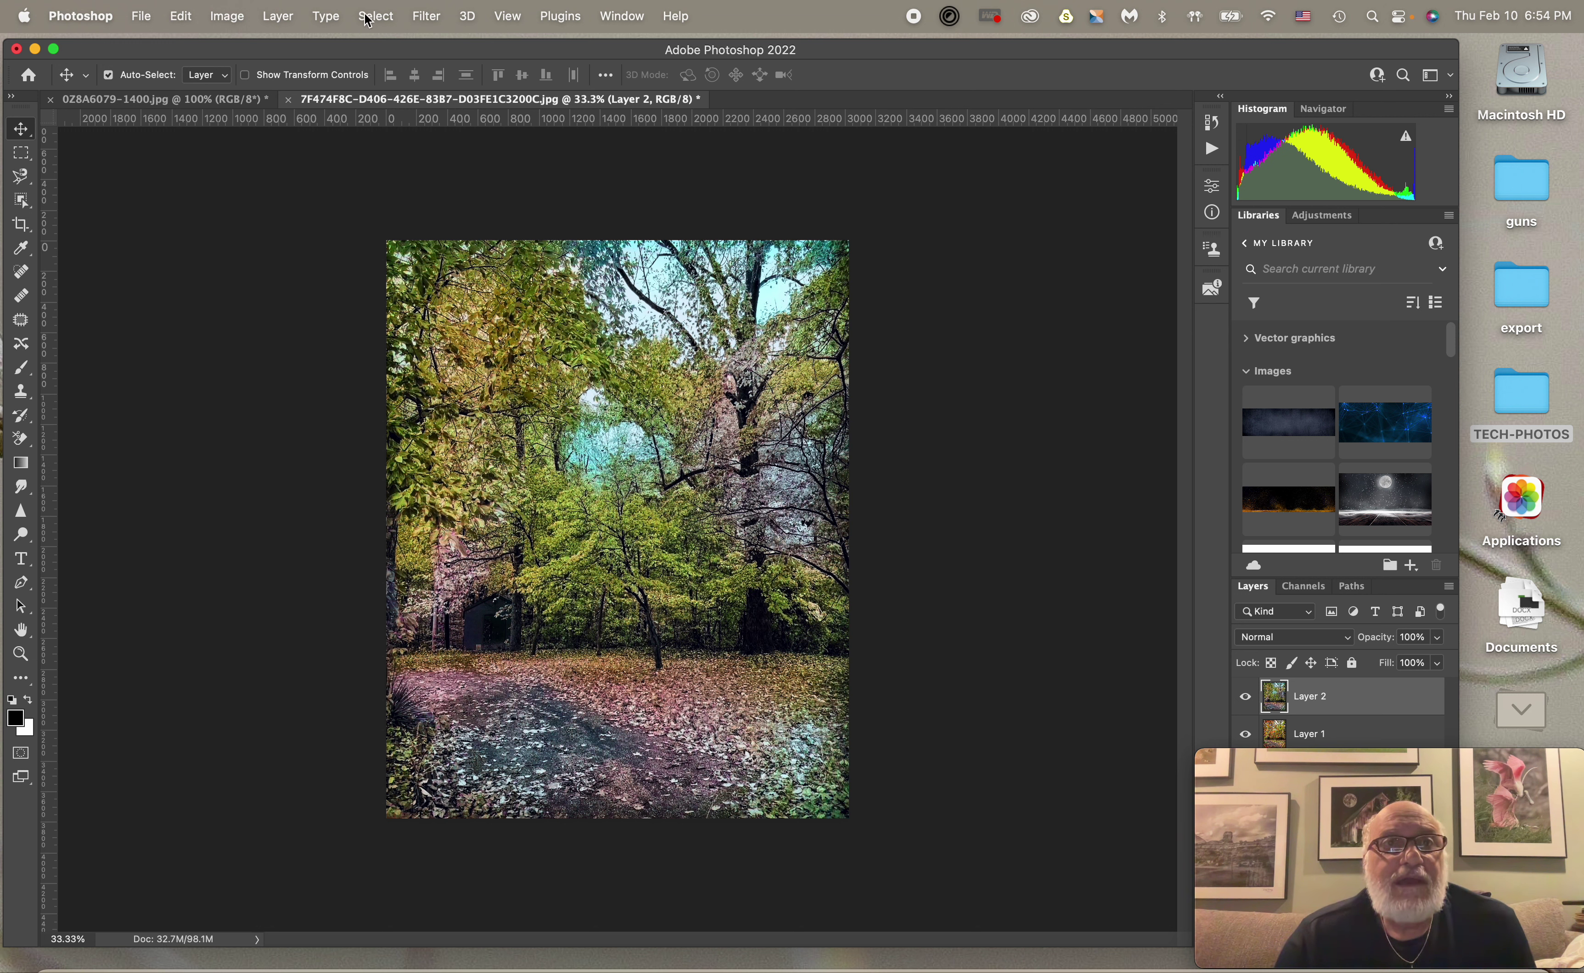
- Apply the Oil Paint stylize filter to Layer 2 with its existing brush and lighting settings
{"action": "left_click", "coordinate": [426, 16]}
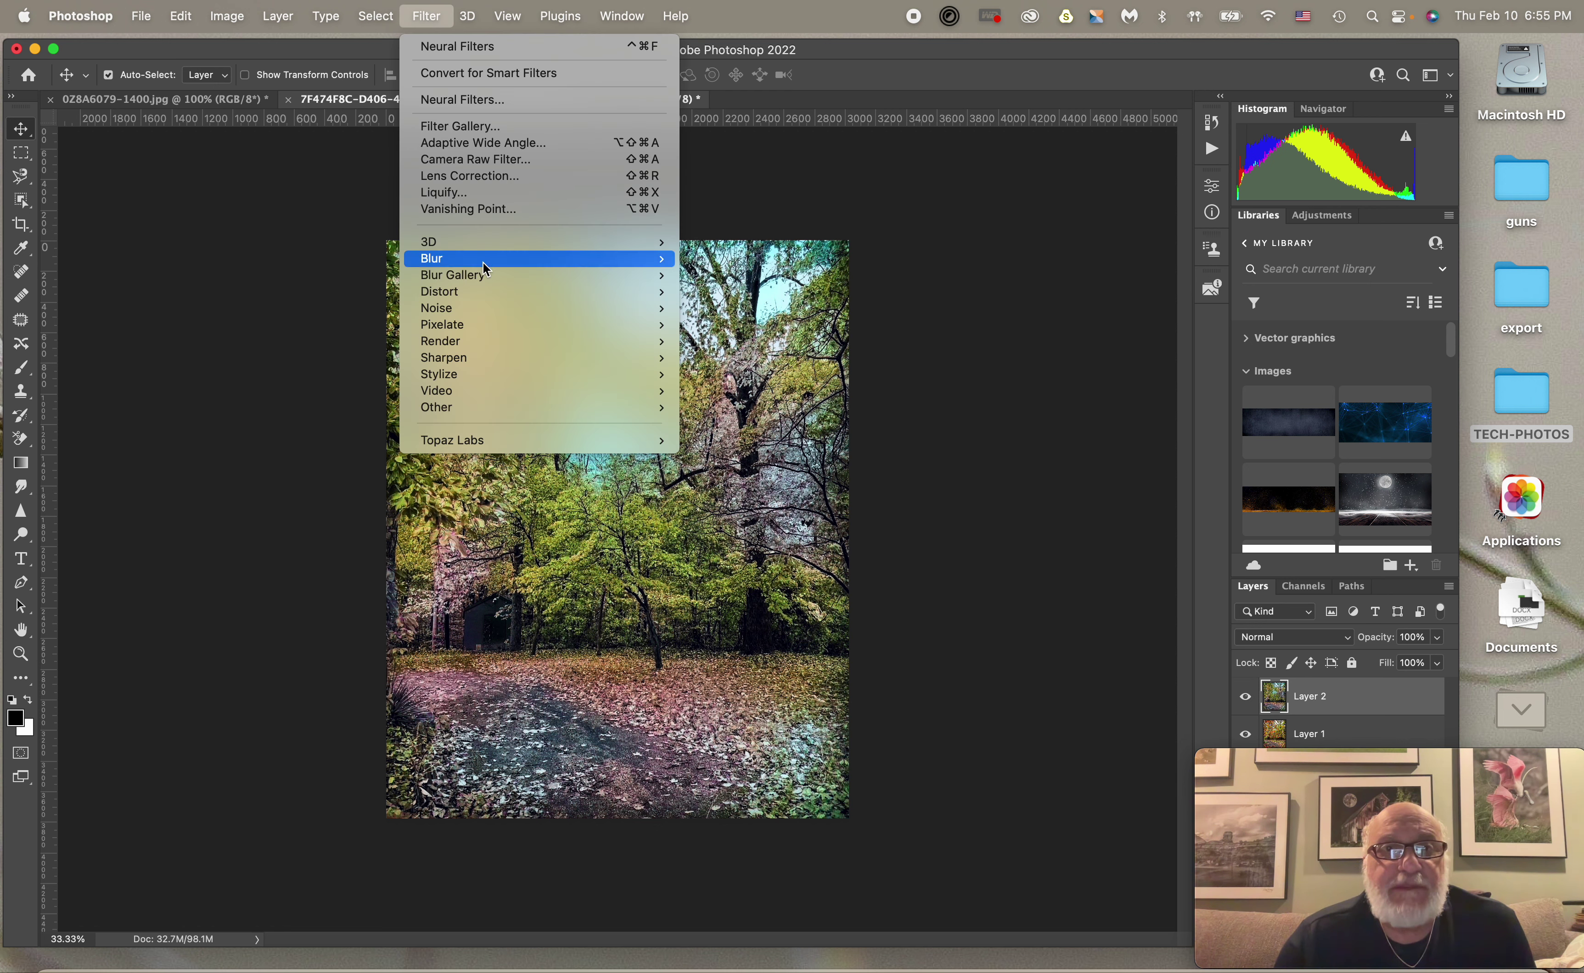
{"action": "mouse_move", "coordinate": [494, 363]}
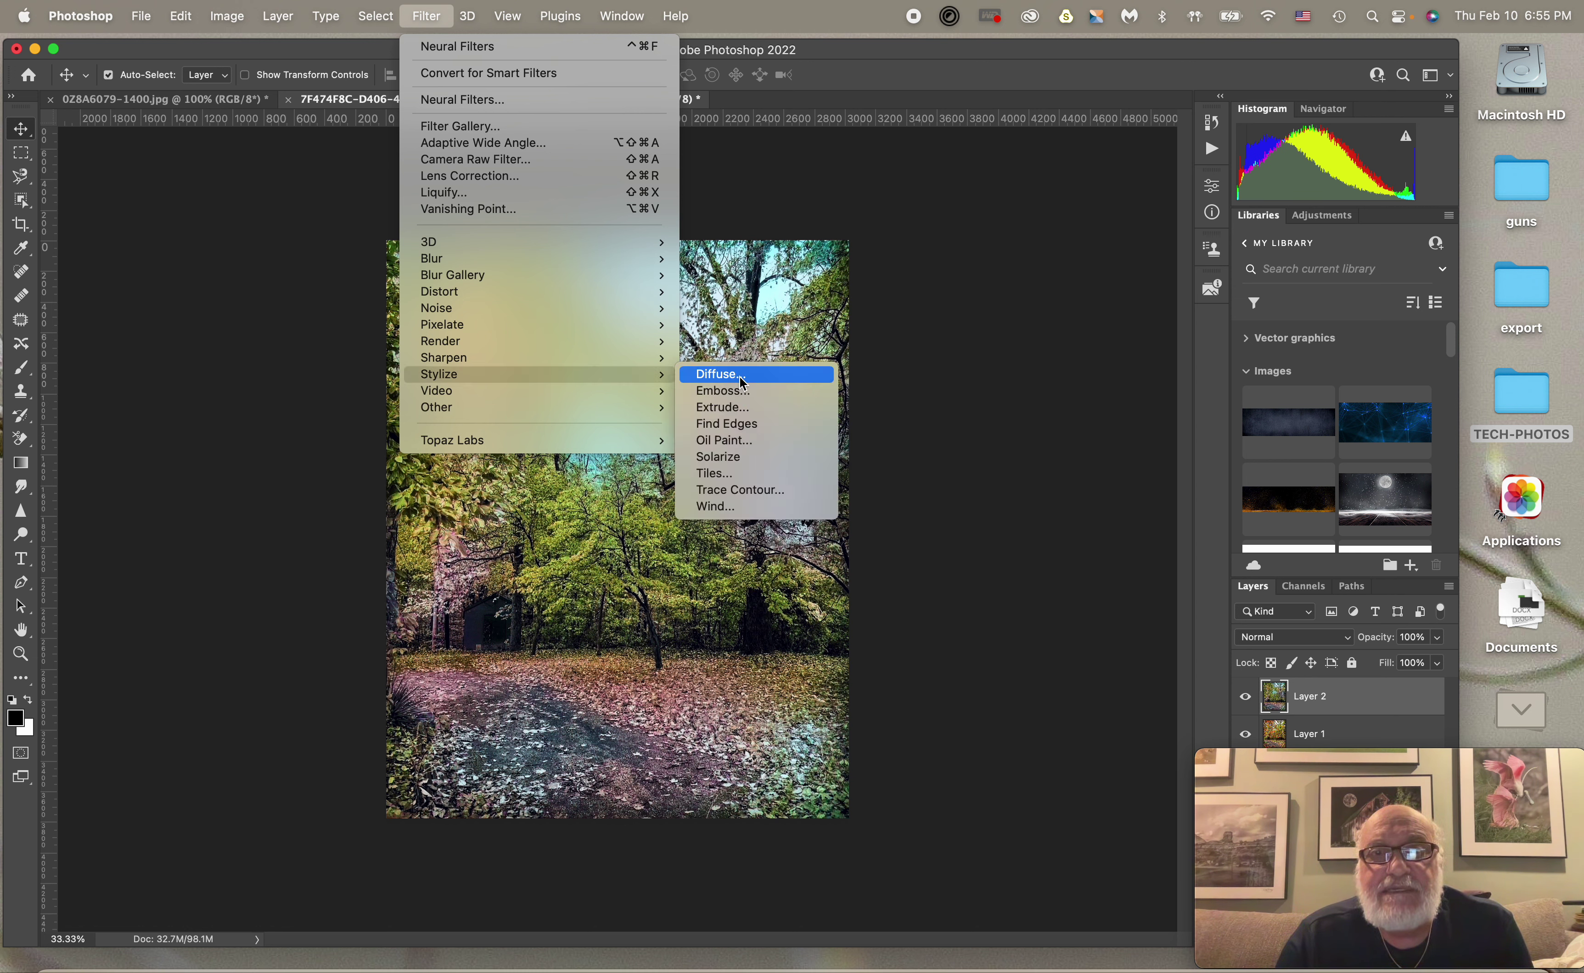
{"action": "left_click", "coordinate": [739, 449]}
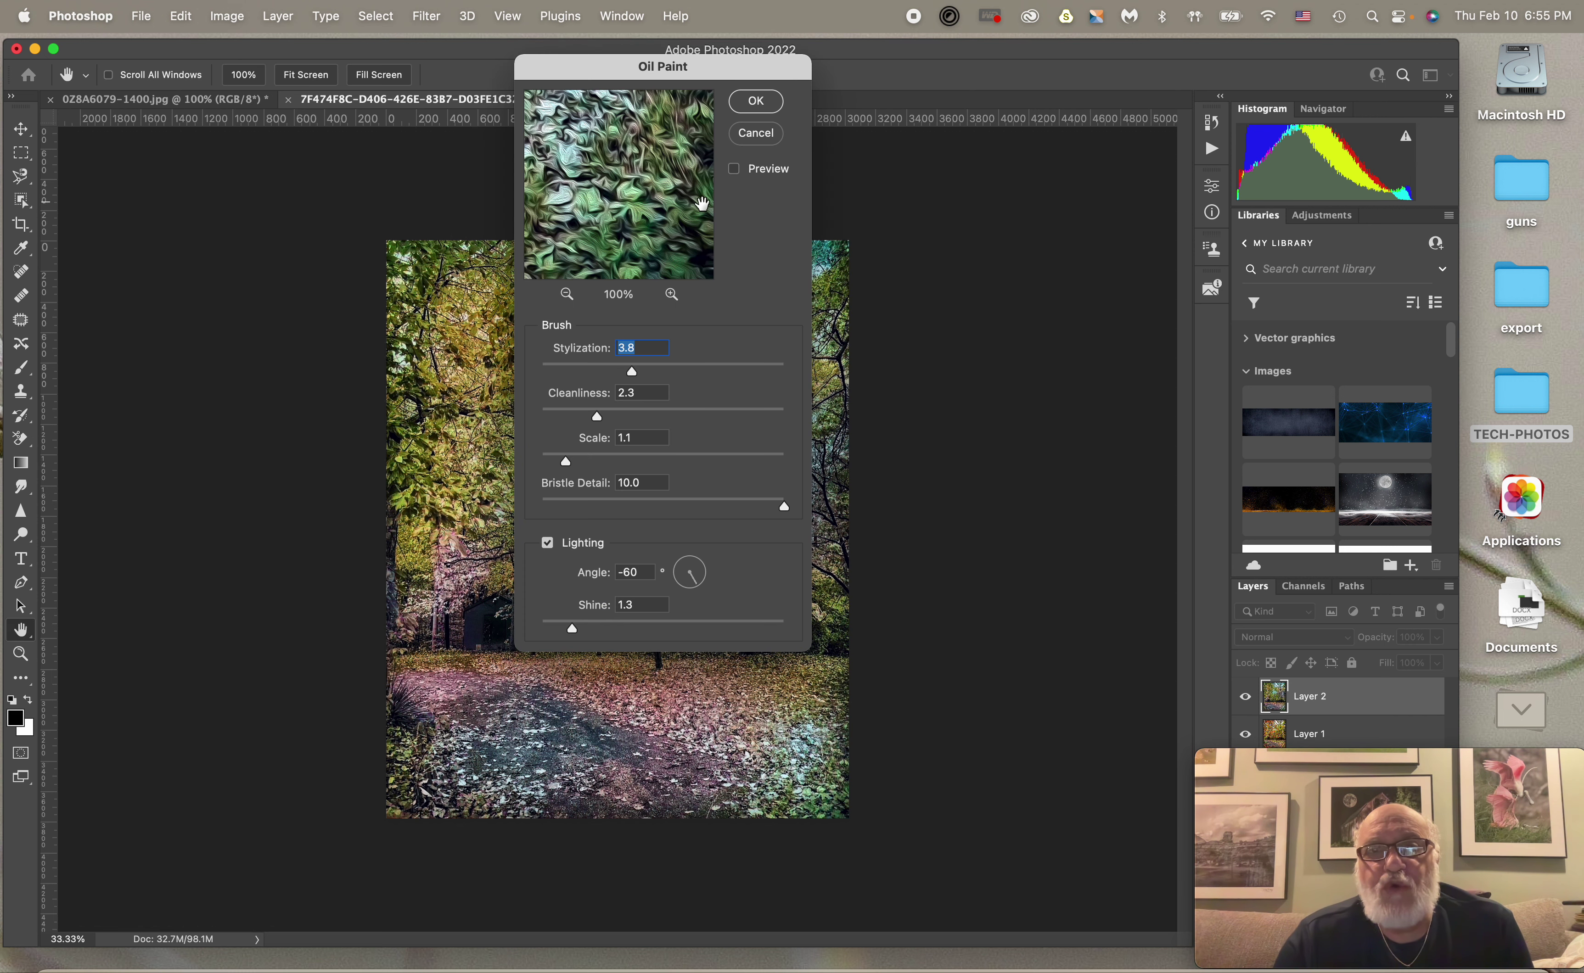
{"action": "left_click", "coordinate": [754, 102]}
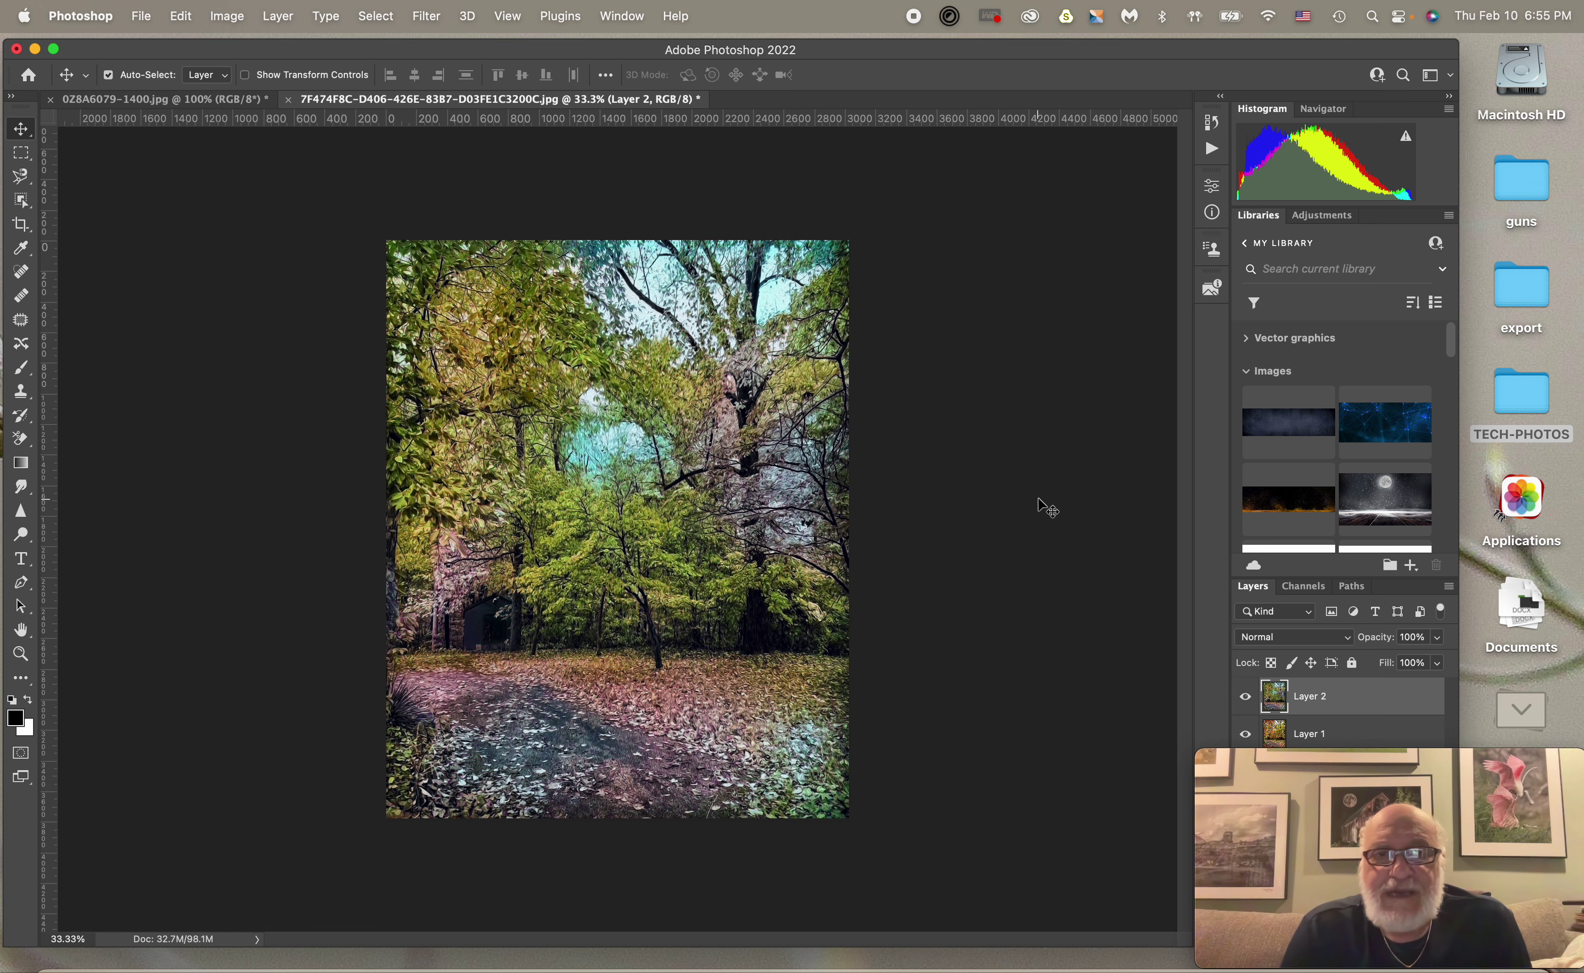
- Zoom in to 200% on the tree branches to examine the painted brush texture
{"action": "left_click", "coordinate": [4, 582]}
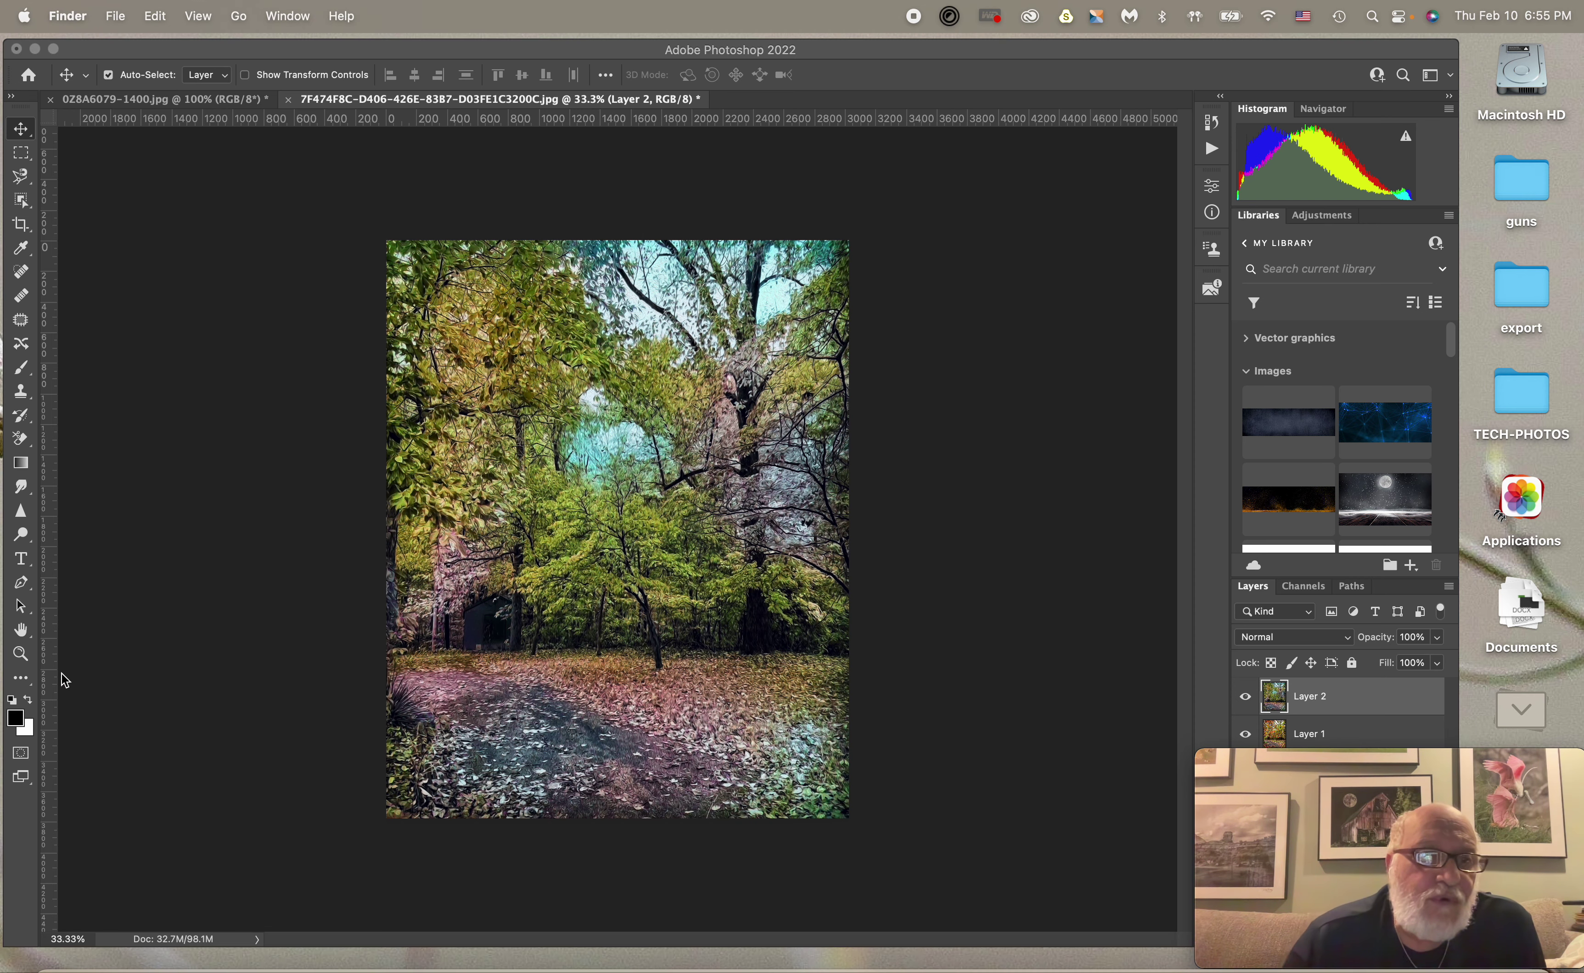
{"action": "left_click", "coordinate": [22, 656]}
{"action": "left_click", "coordinate": [602, 508]}
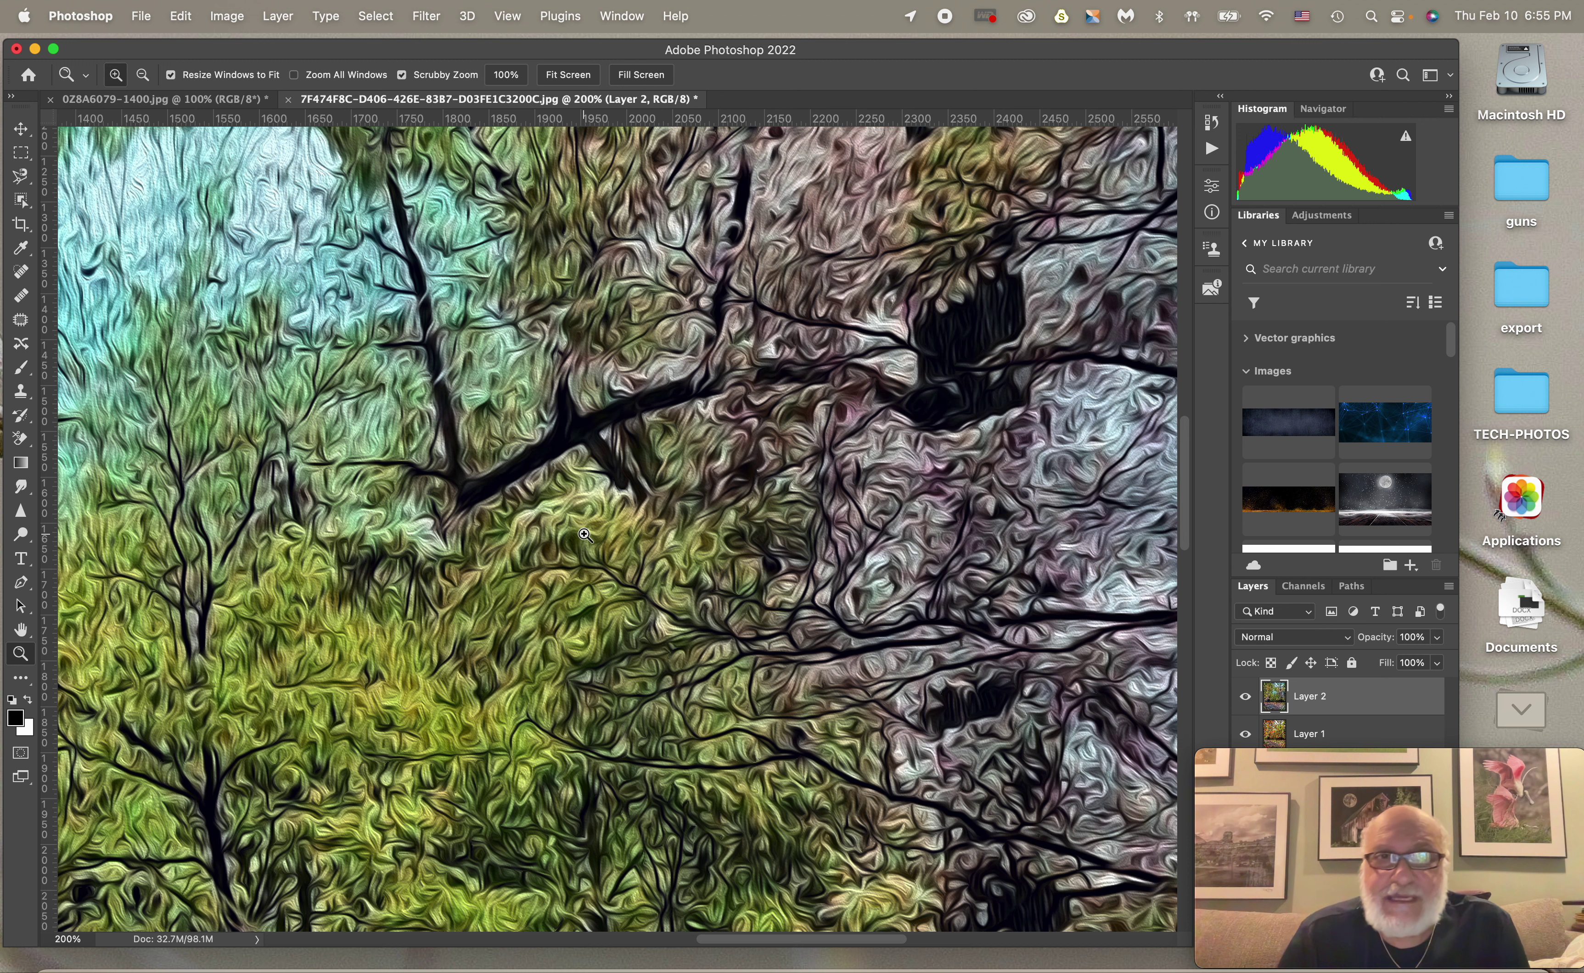
{"action": "mouse_move", "coordinate": [1421, 792]}
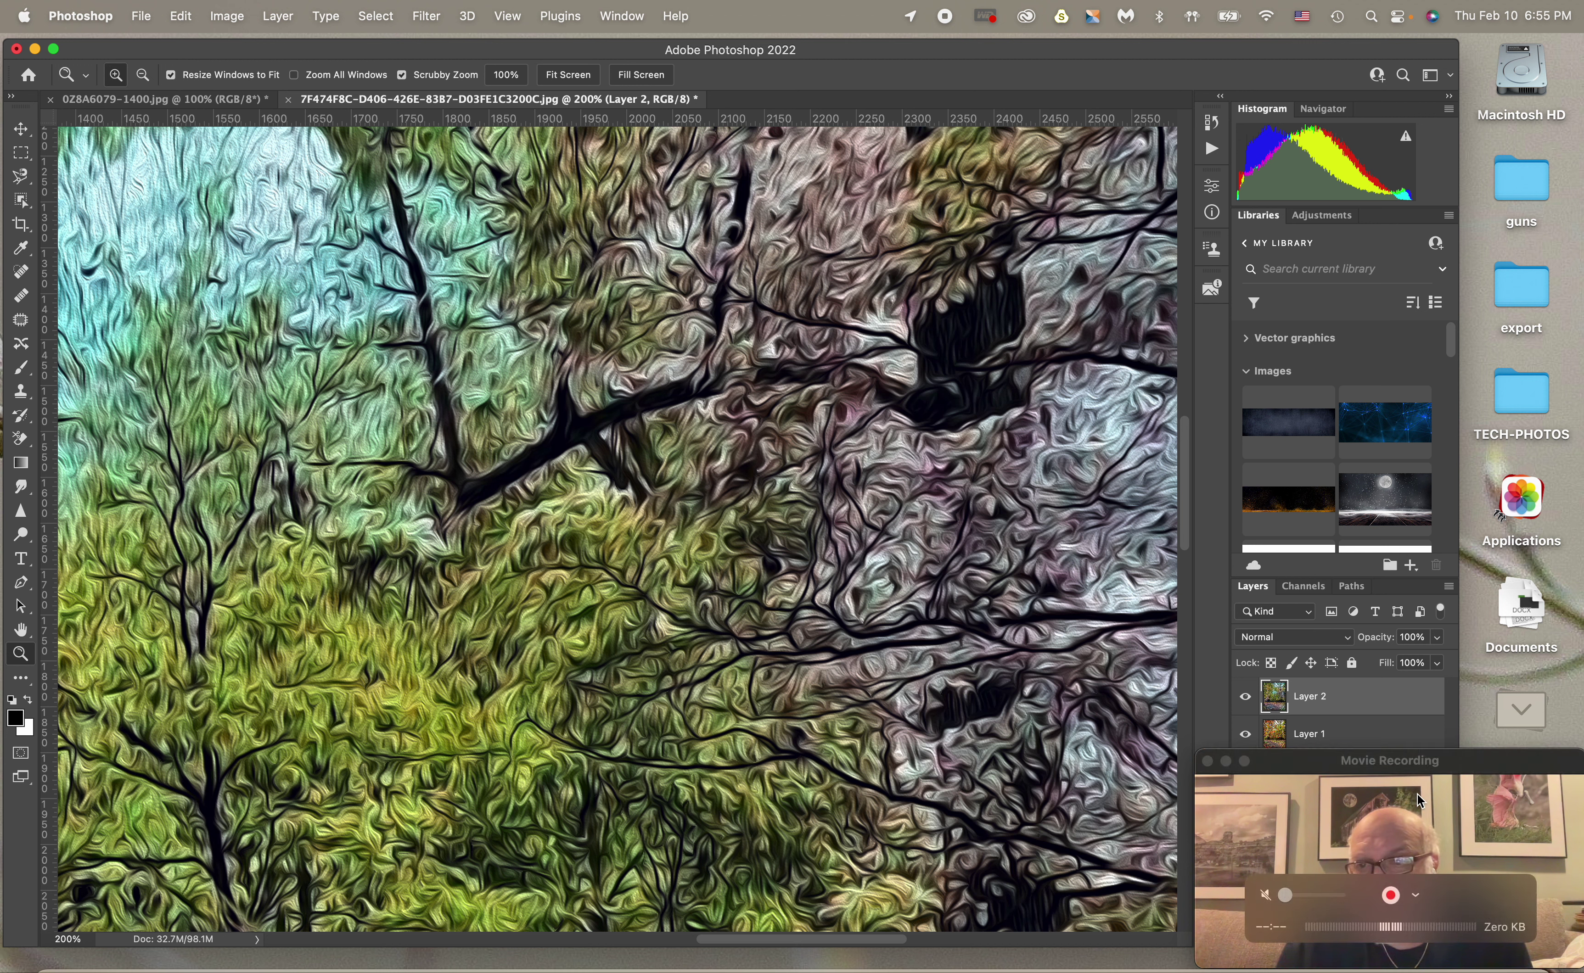